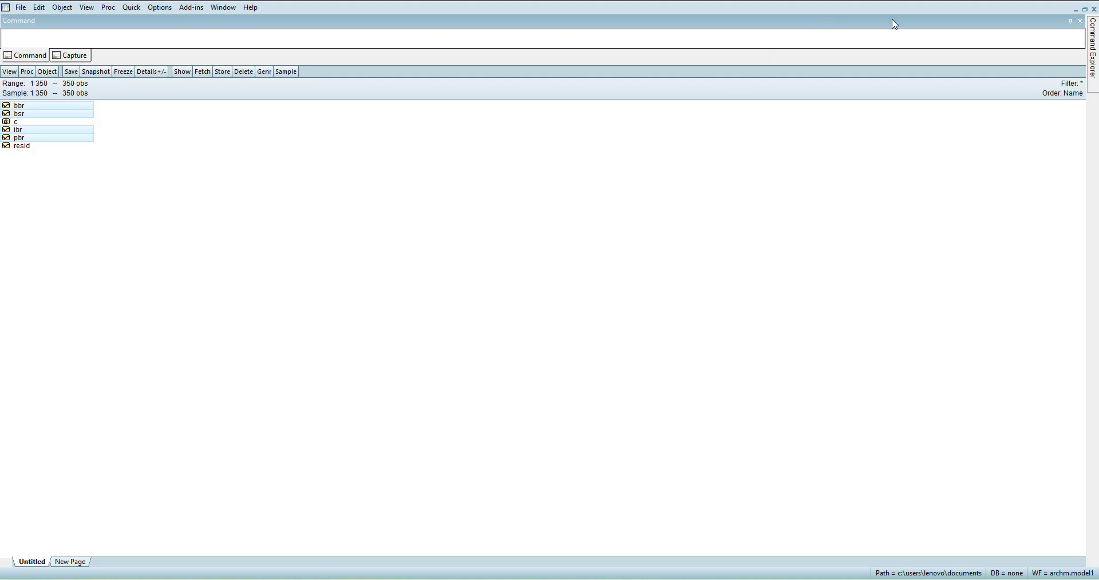
- Open the series pbr, ibr, bsr and bbr together as an equation, with pbr as the dependent variable
left_click(865, 45)
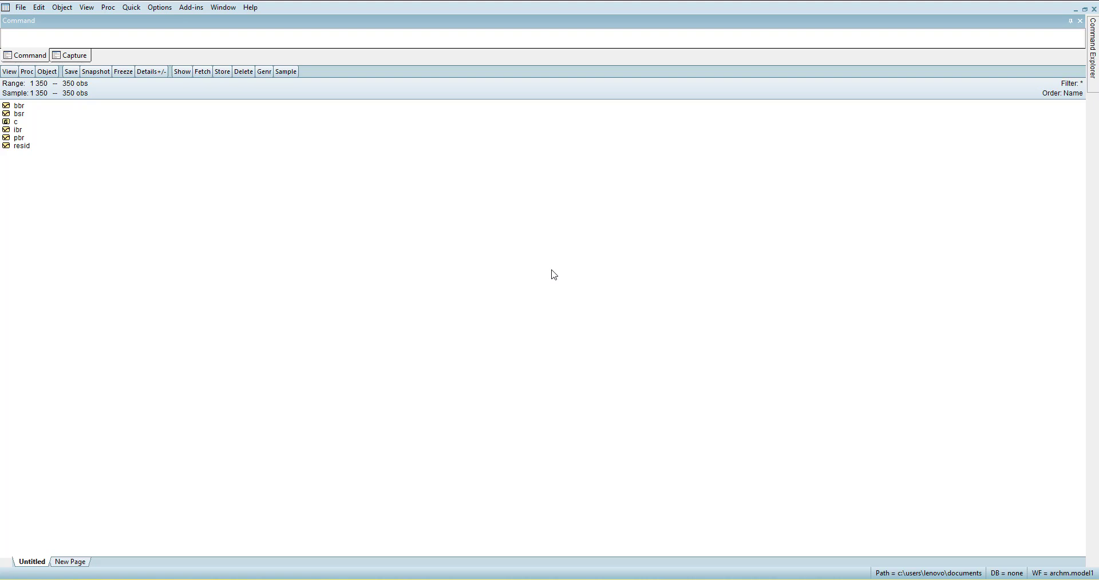
left_click(22, 140)
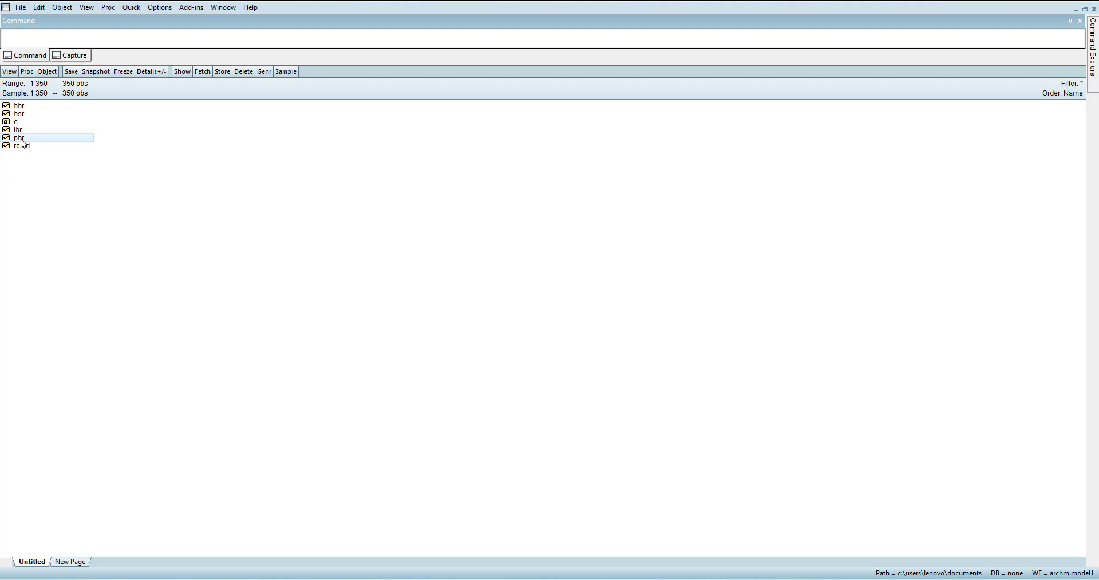
left_click(22, 130, "ctrl")
left_click(21, 113, "ctrl")
left_click(21, 106, "ctrl")
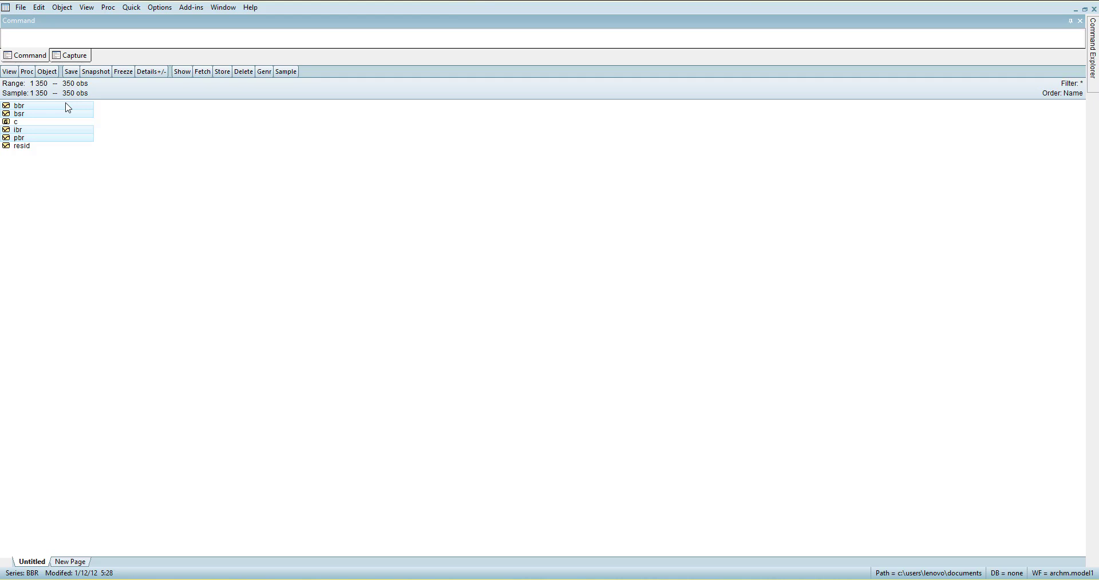
right_click(33, 114)
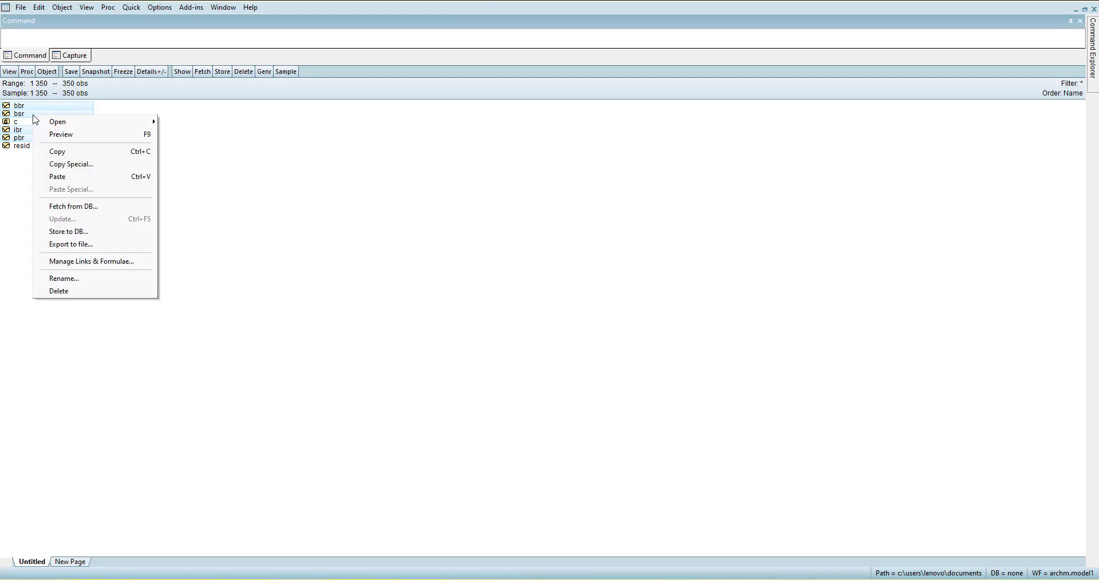
mouse_move(144, 127)
left_click(192, 135)
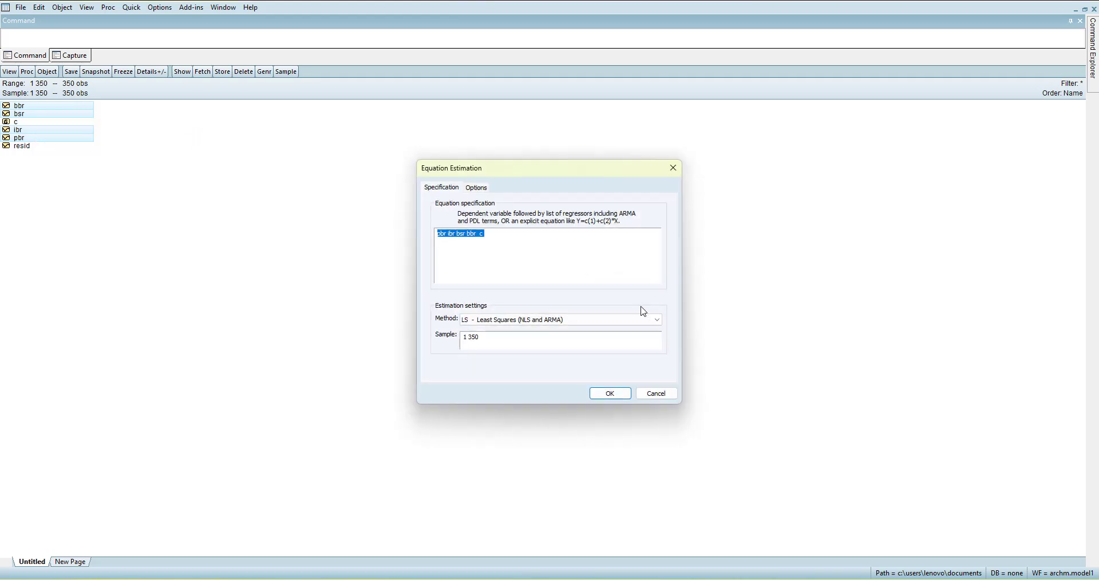
- Estimate the equation pbr ibr bsr bbr c by Least Squares over the sample 1 350
left_click(565, 320)
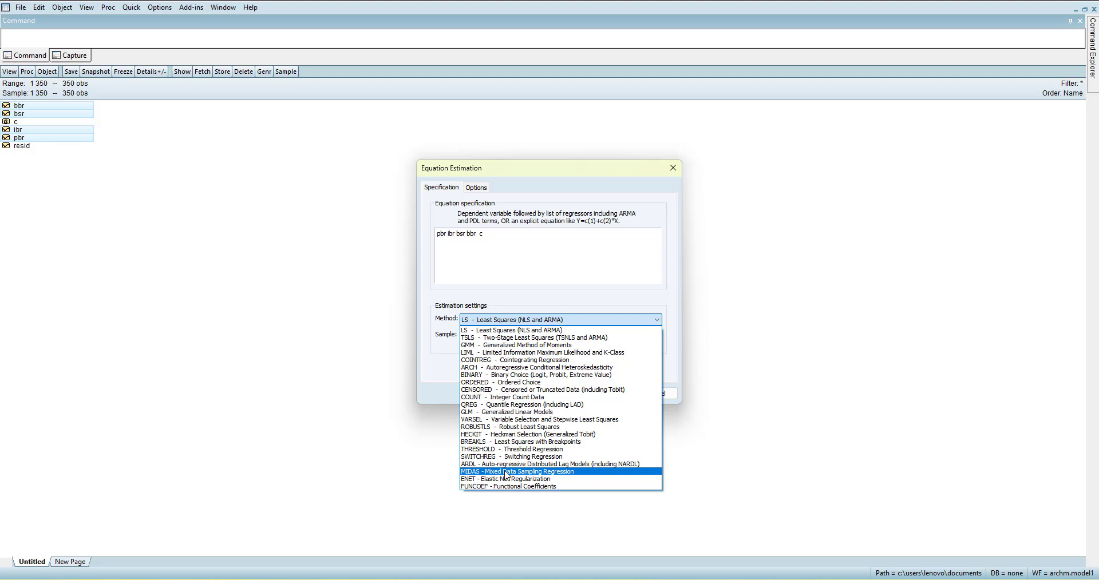
key("Escape")
left_click(610, 393)
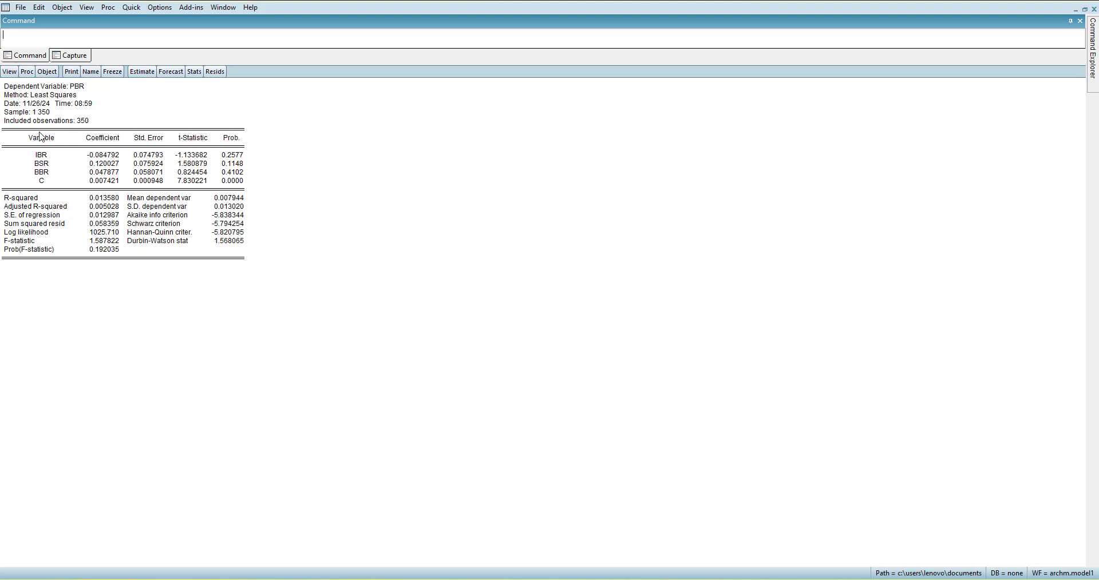
- Arrange the equation and ARCHM.MODEL1 workfile windows side by side and minimize the DATA1 workfile
left_click(1084, 9)
left_click_drag(197, 96, 583, 218)
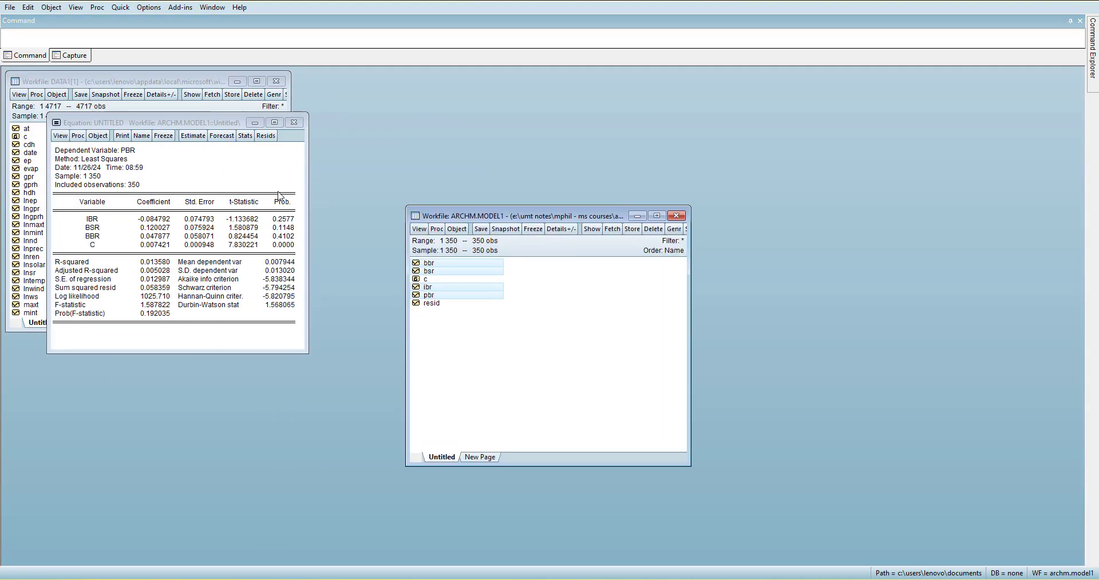
left_click(657, 216)
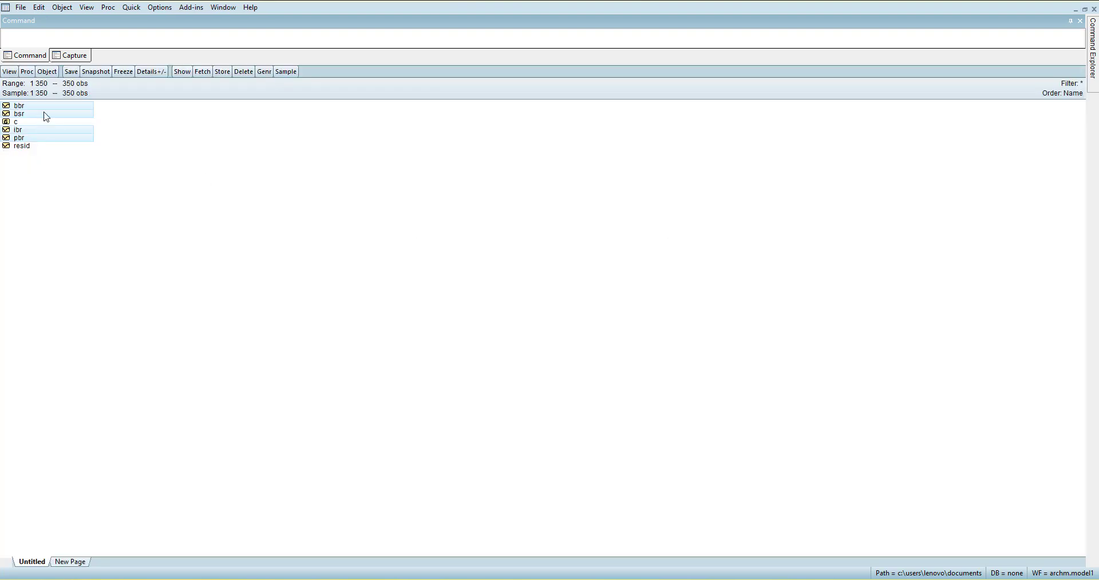
left_click(1085, 9)
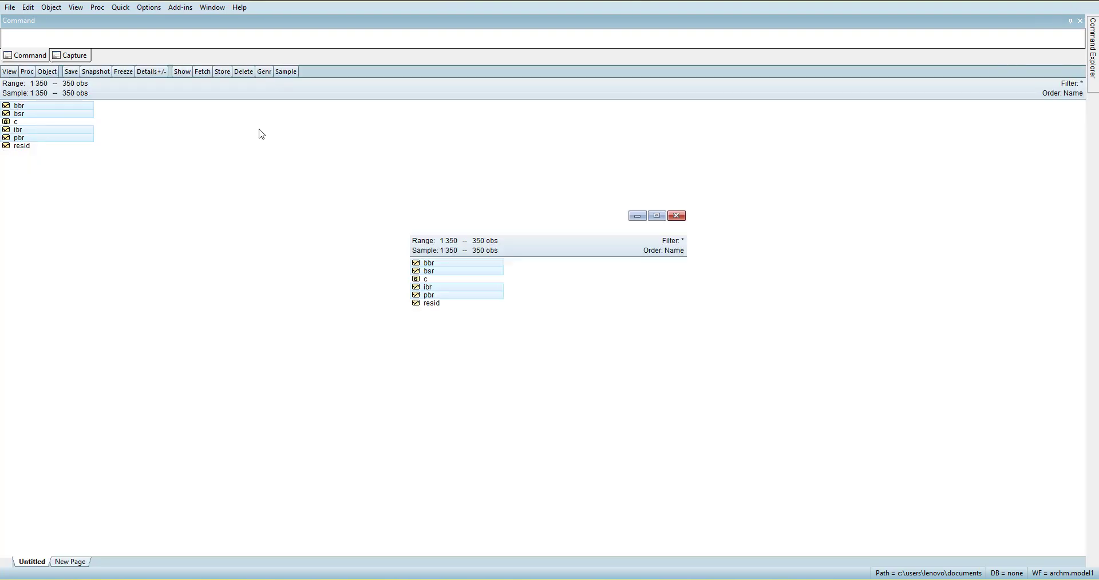
left_click_drag(140, 122, 183, 189)
left_click(237, 81)
left_click_drag(256, 189, 290, 217)
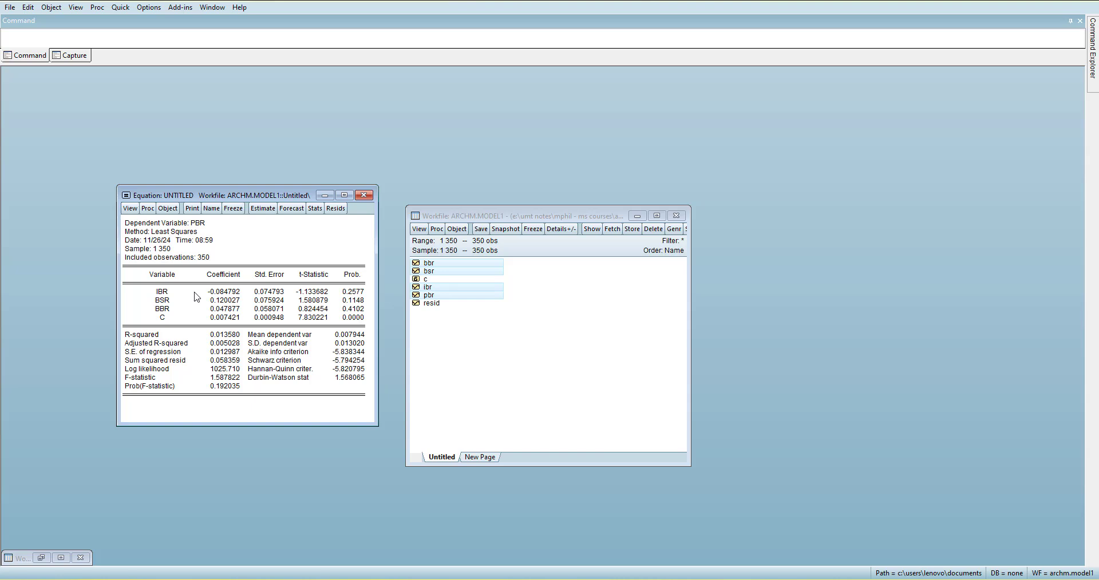
- Name the equation eq01 and save the ARCHM.MODEL1 workfile with double precision
left_click(214, 210)
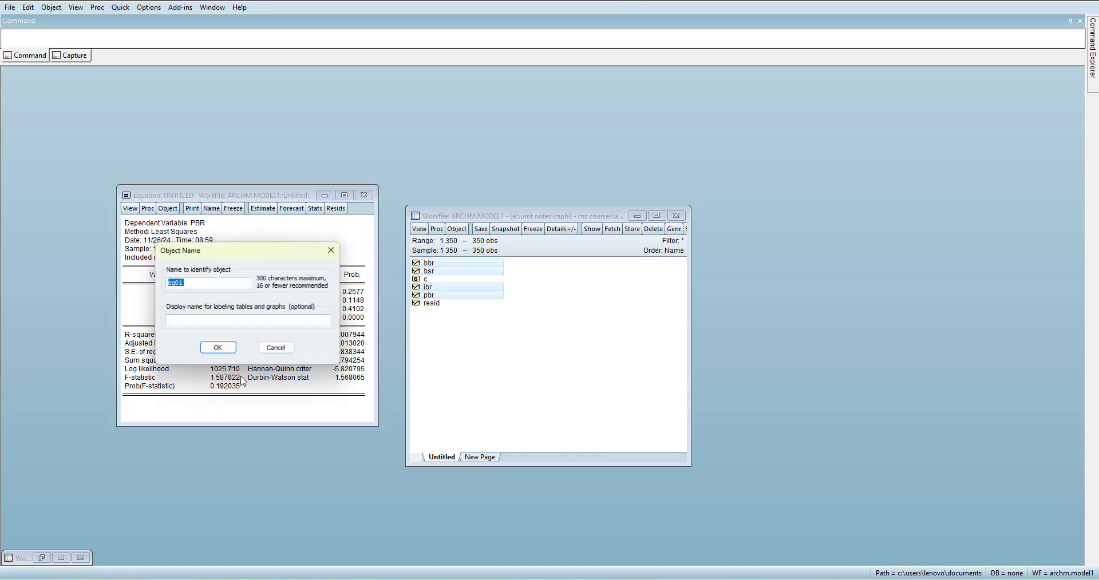
left_click(216, 347)
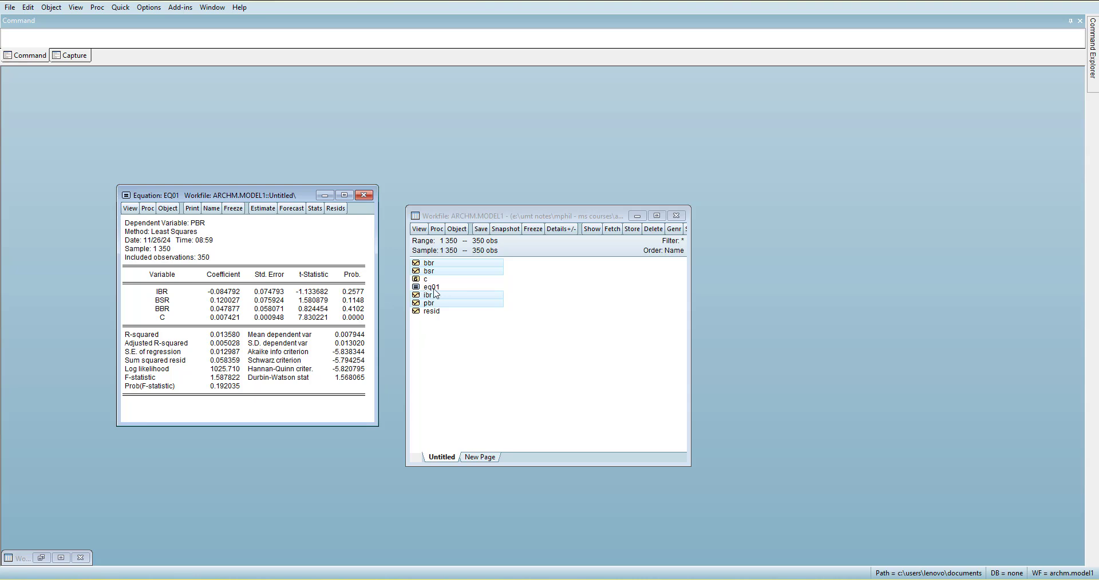
left_click(10, 7)
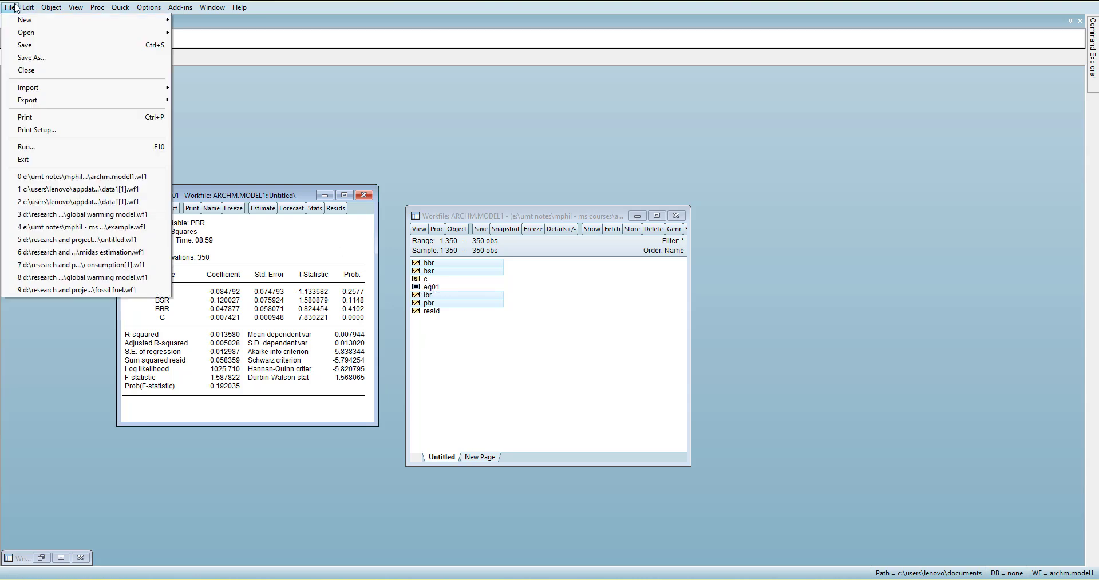
left_click(32, 49)
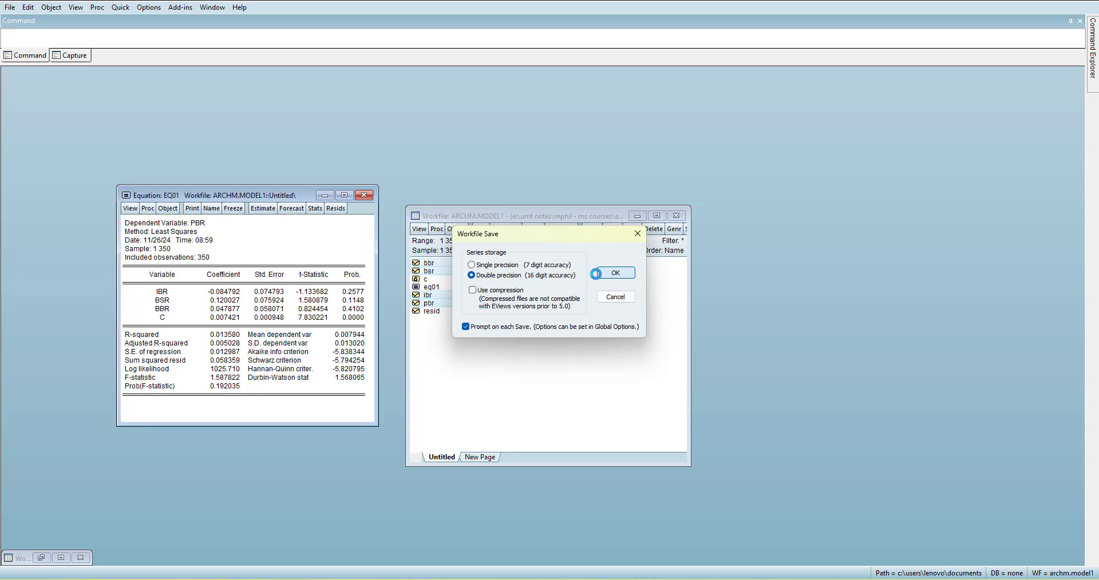
left_click(611, 273)
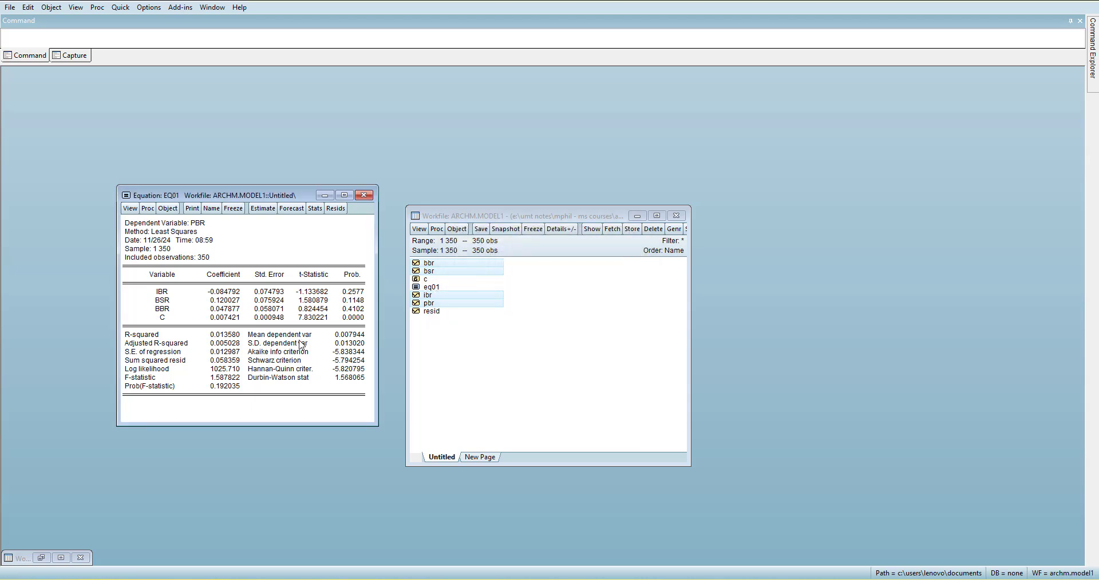
- Maximize equation eq01 and change its estimation method to ARDL - Auto-regressive Distributed Lag Models (including NARDL)
left_click(344, 196)
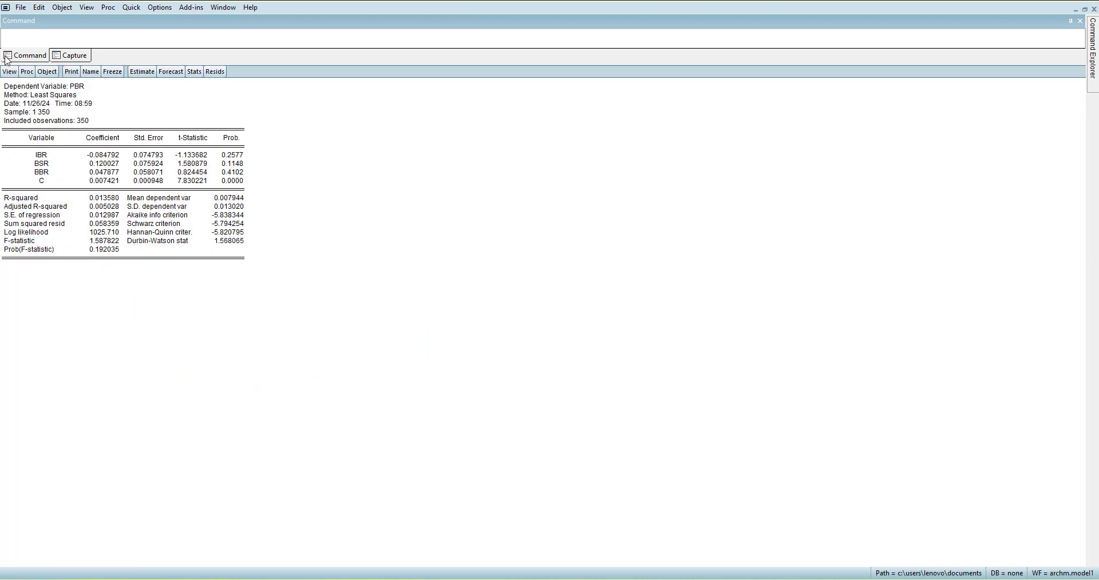
left_click(10, 71)
left_click(149, 74)
left_click(518, 346)
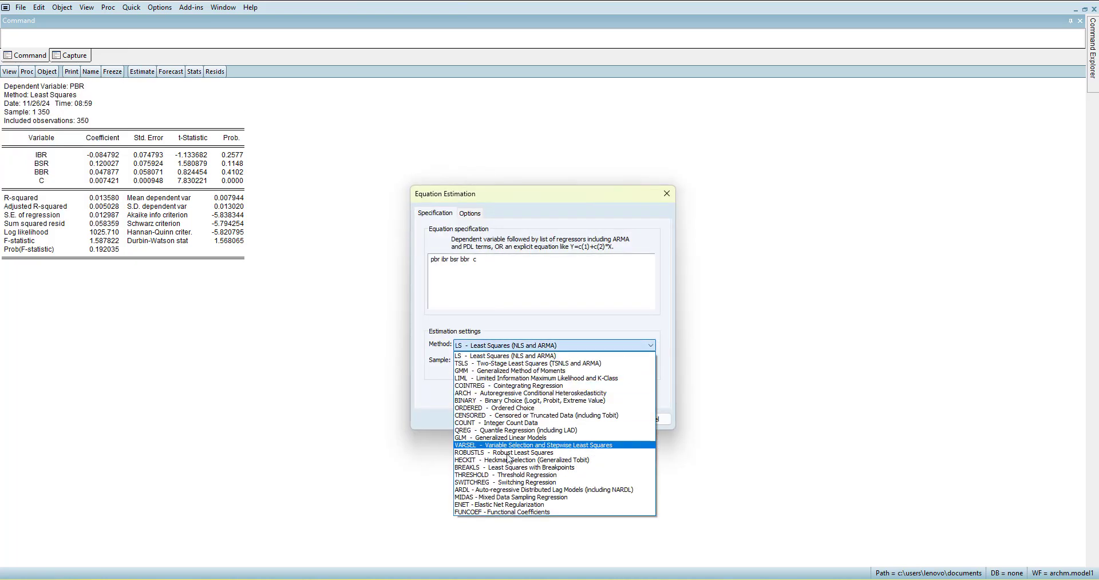
left_click(504, 491)
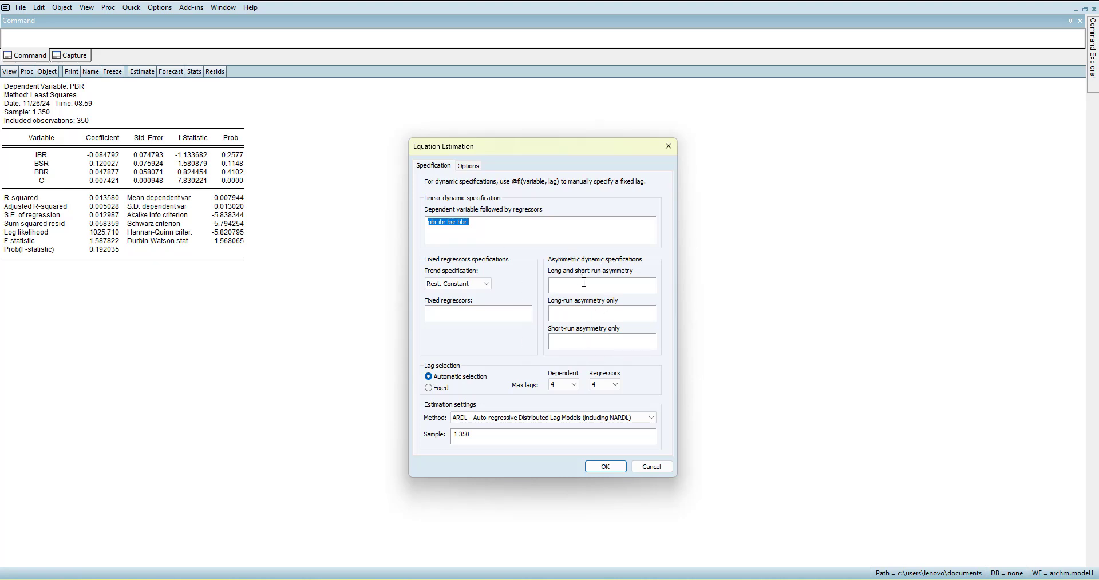
- Move ibr bsr bbr from the linear specification to the long and short-run asymmetry specification and estimate the NARDL model
left_click(476, 227)
left_click_drag(472, 222, 443, 226)
right_click(439, 223)
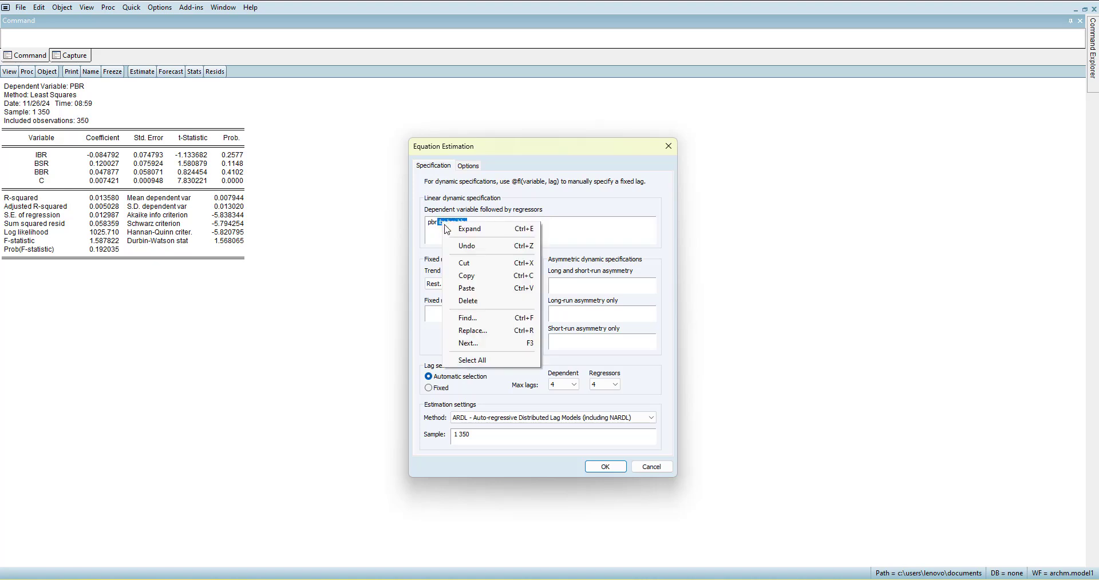
left_click(473, 269)
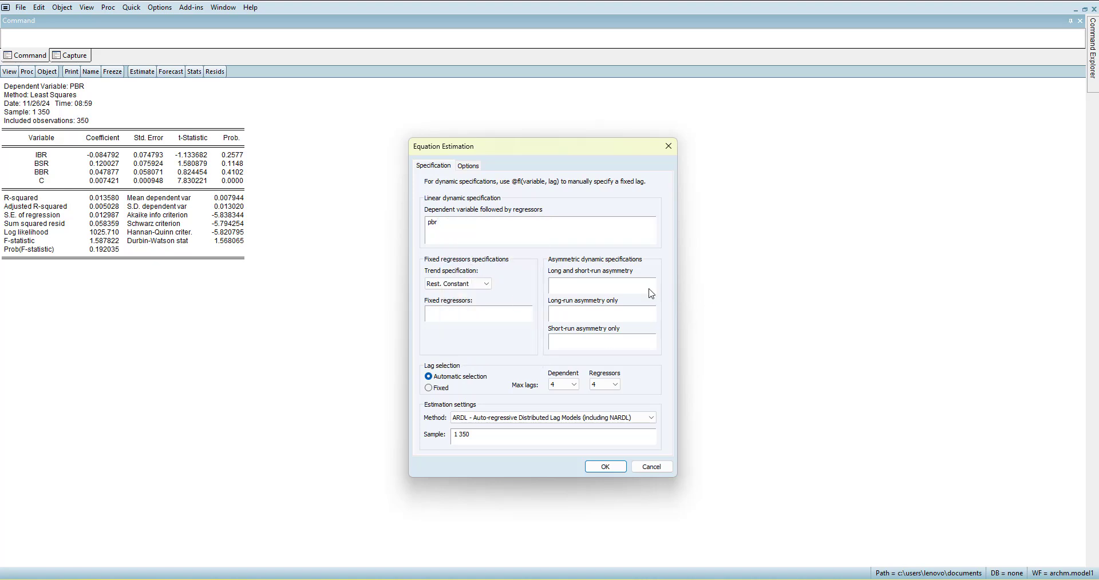
right_click(613, 286)
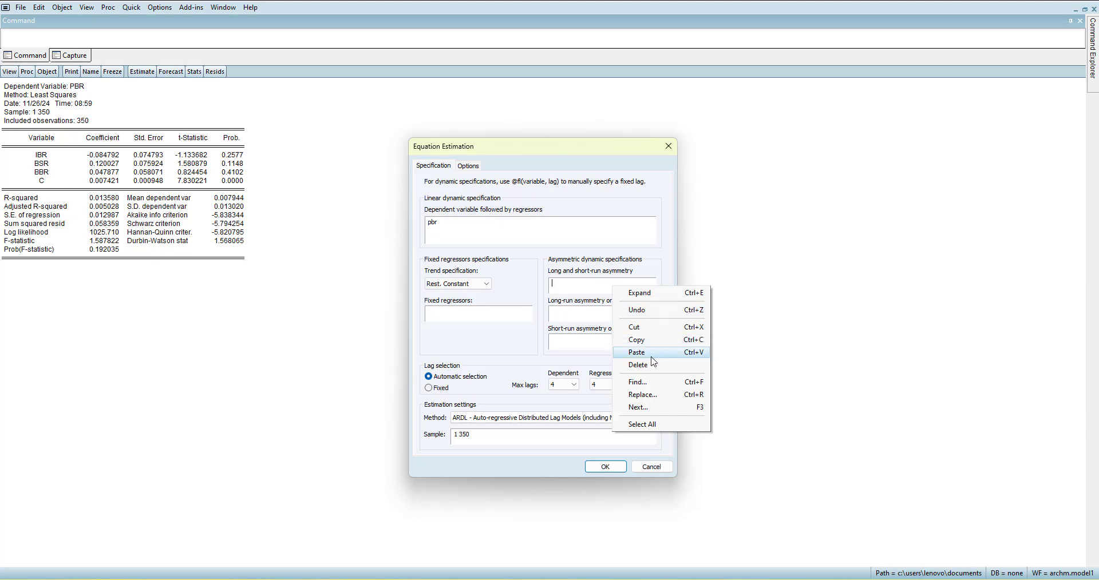
left_click(652, 353)
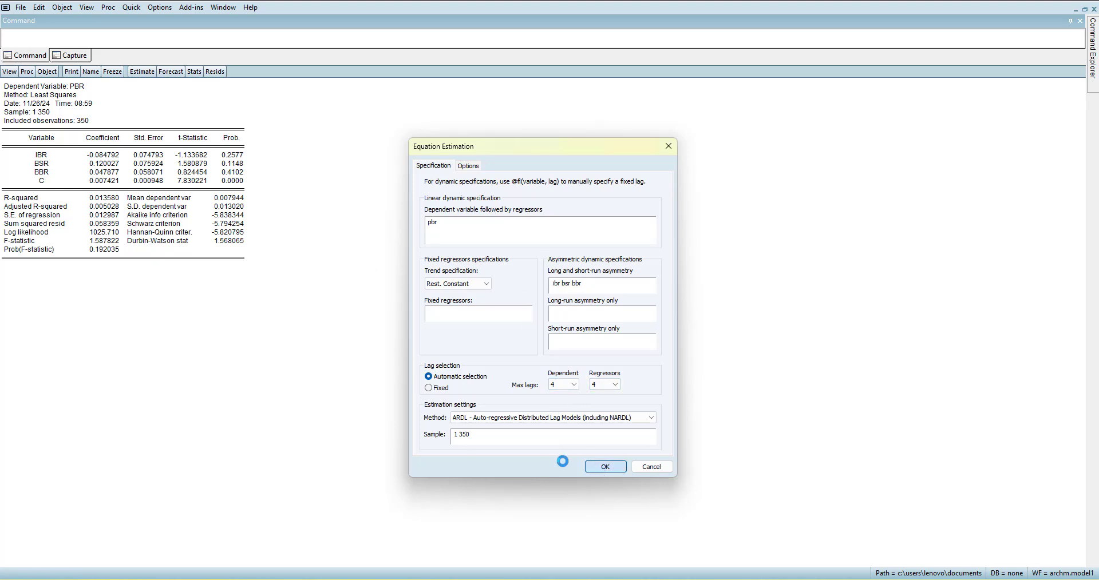
left_click(600, 467)
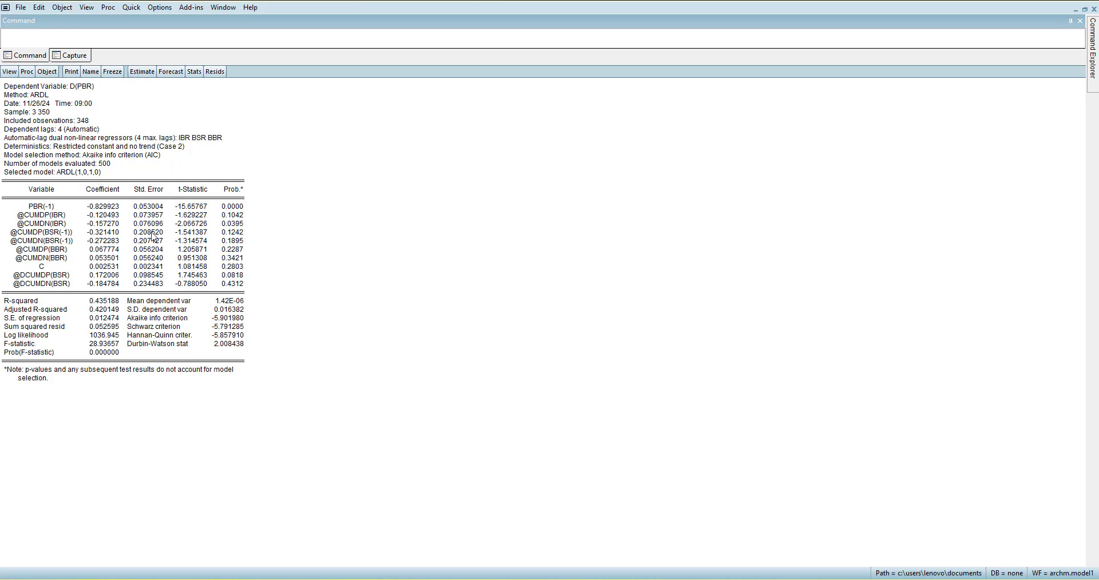
- Run the ARDL symmetry test on the model with ibr, bsr and bbr all asymmetric in the long and short run
left_click(10, 72)
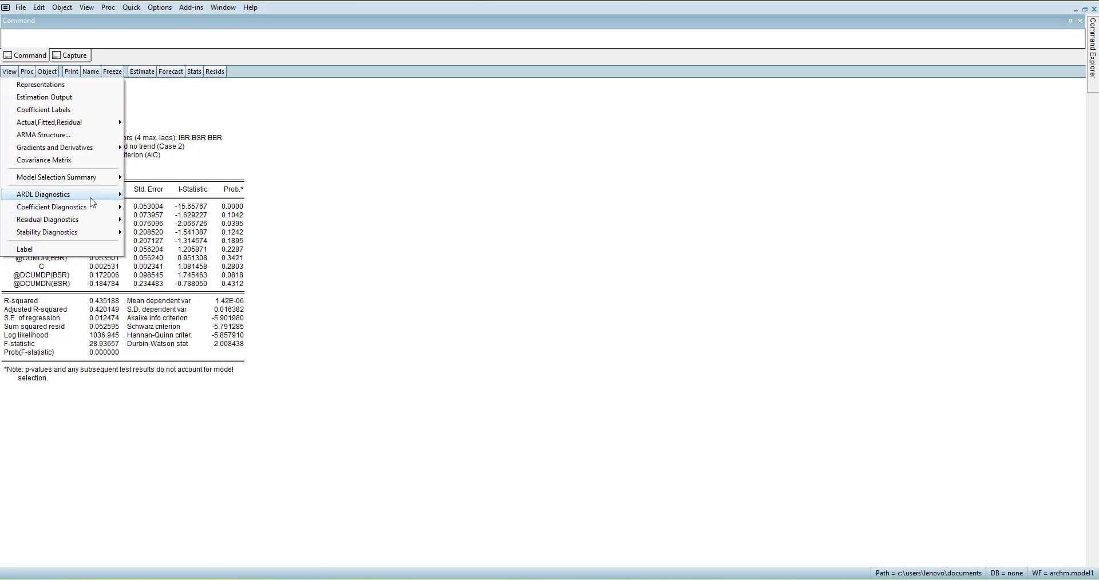
mouse_move(90, 196)
left_click(150, 237)
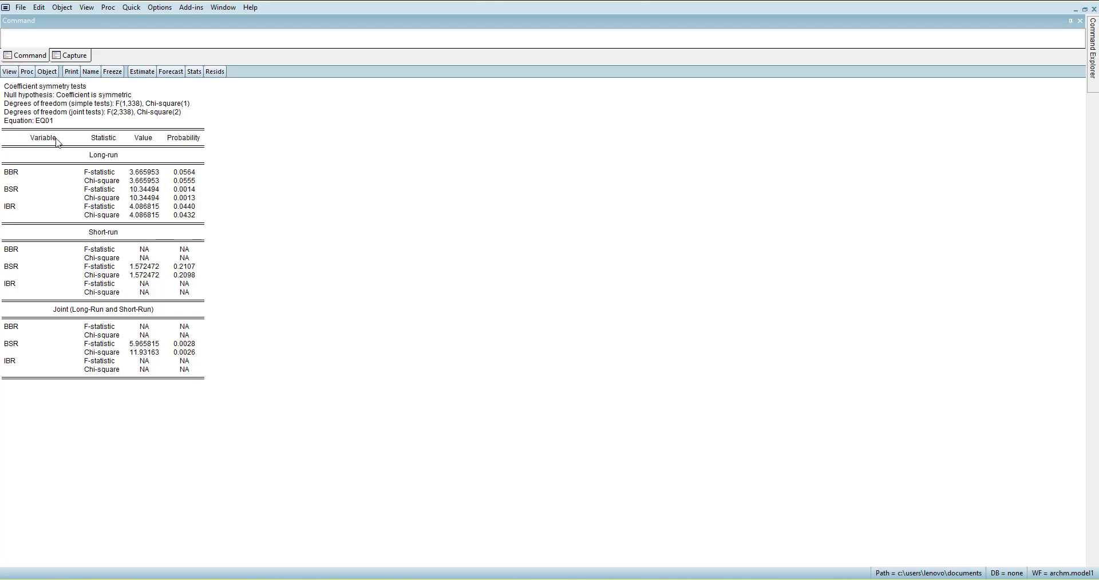
- Re-estimate the model with only bsr under long and short-run asymmetry, and ibr and bbr under long-run asymmetry only
left_click(142, 72)
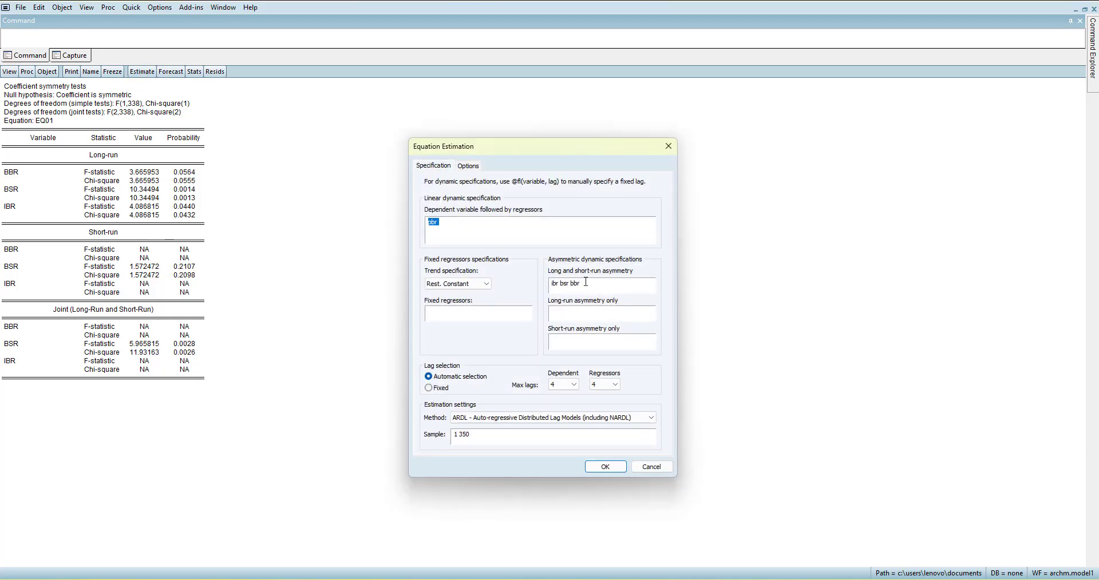
left_click(560, 286)
key("BackSpace")
key("BackSpace")
key("BackSpace")
key("BackSpace")
left_click(598, 465)
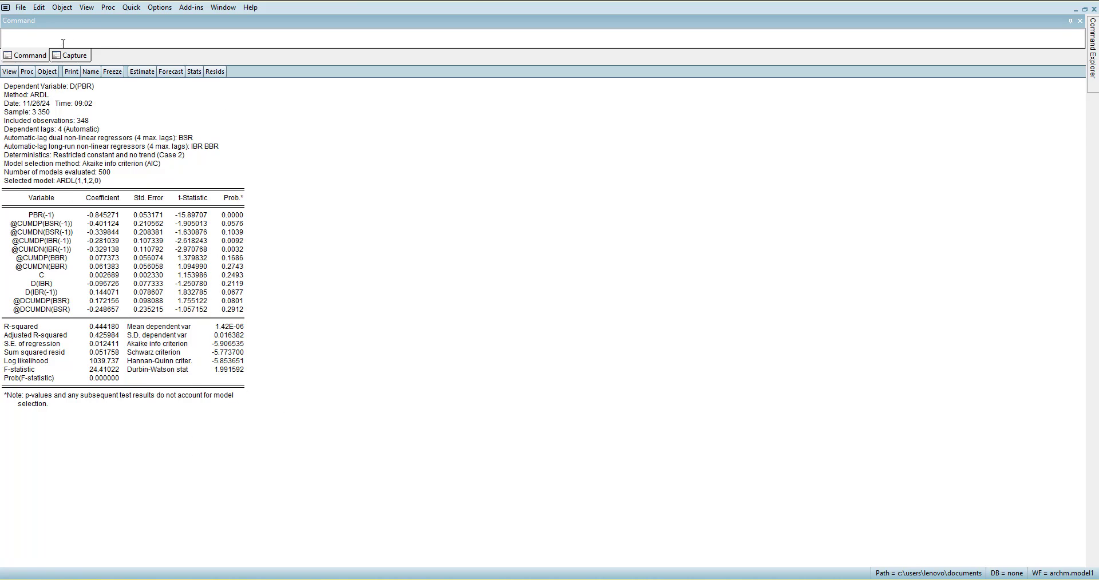
- Run the symmetry test on the re-estimated model and check the short-run F-statistic probability of BSR
left_click(10, 72)
mouse_move(88, 197)
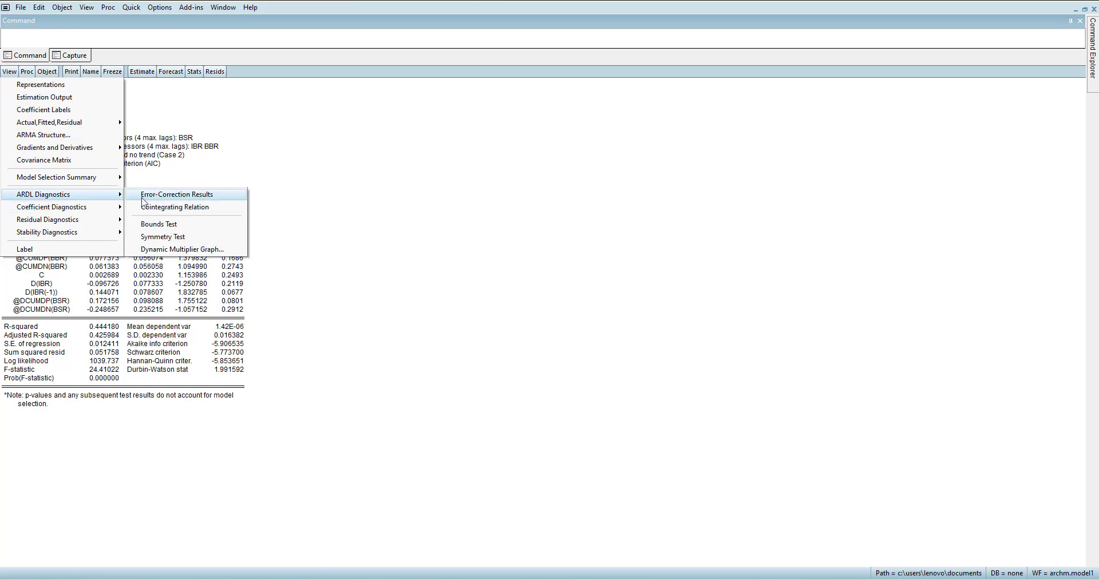
left_click(147, 237)
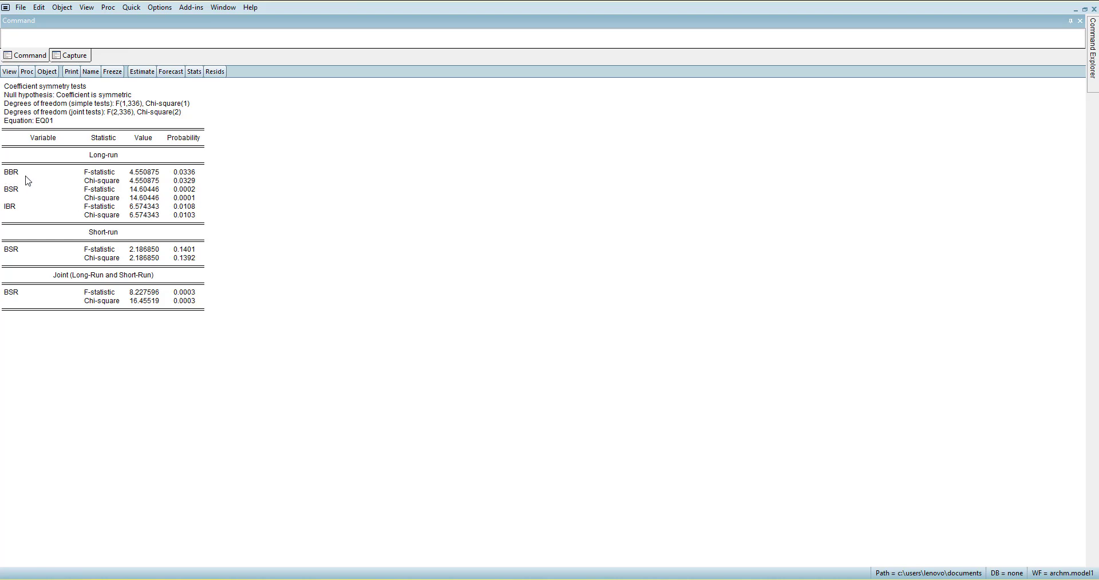
left_click(15, 85)
left_click(184, 250)
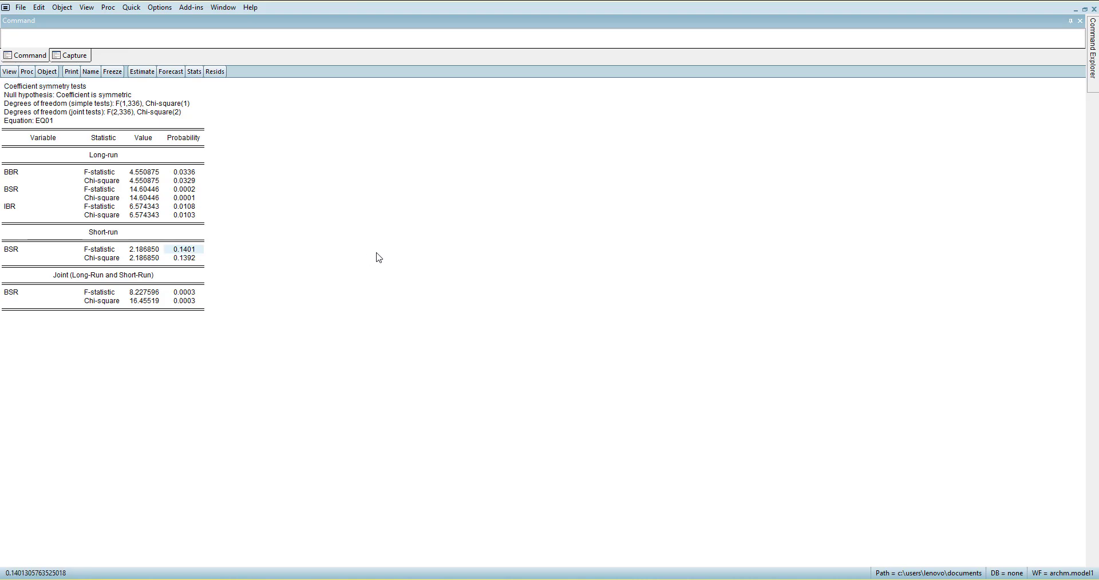
- Run the ARDL bounds test and compare its F-statistic with the bounds critical values
left_click(9, 71)
mouse_move(112, 199)
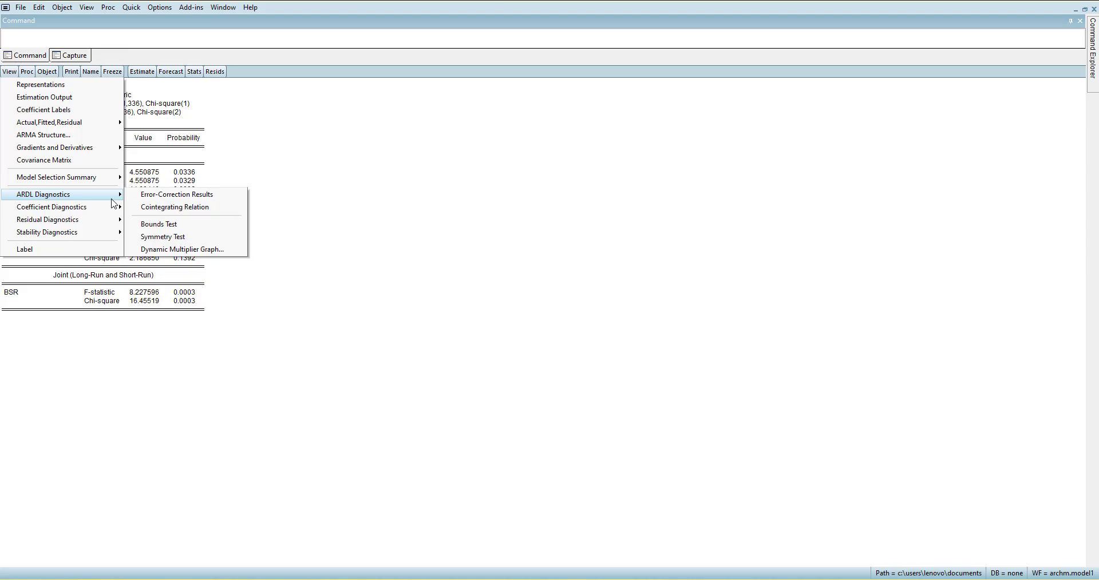
left_click(172, 228)
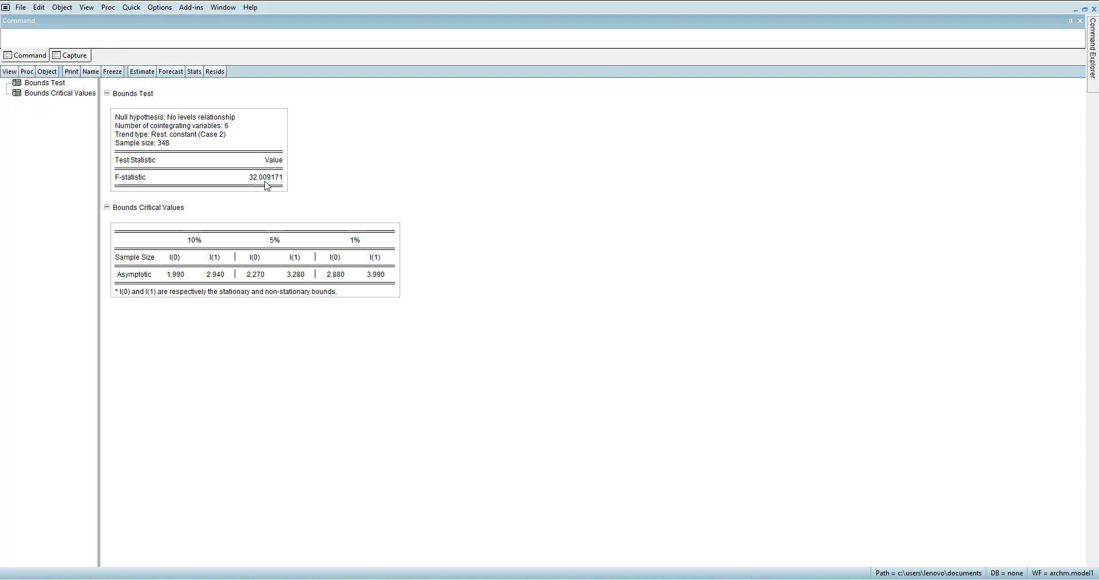
left_click(373, 258)
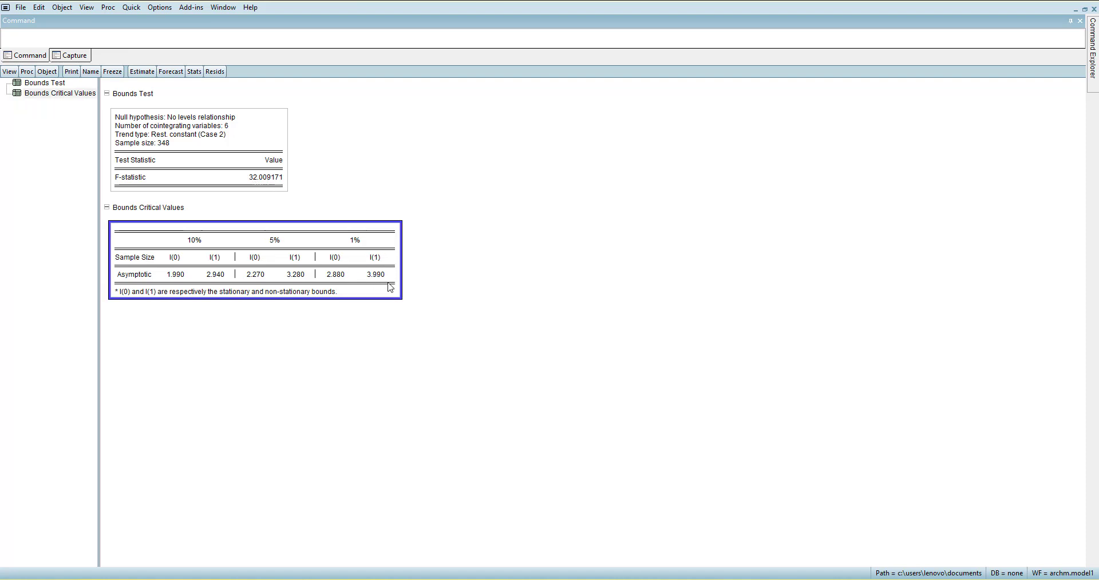
left_click(381, 383)
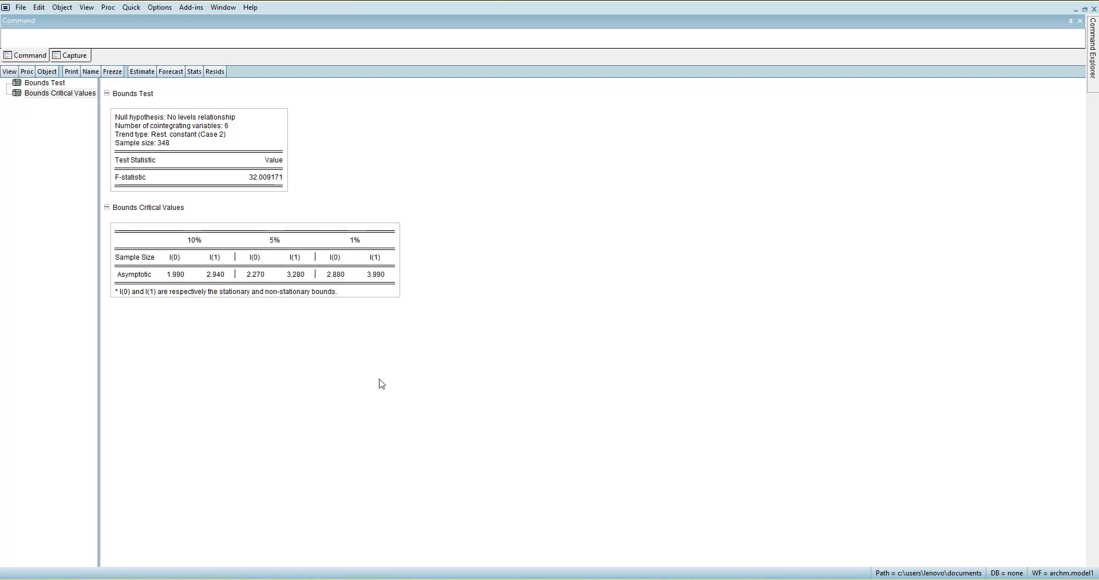
- Run the histogram normality test on the model's residuals and shift the statistics box slightly toward the chart
left_click(9, 73)
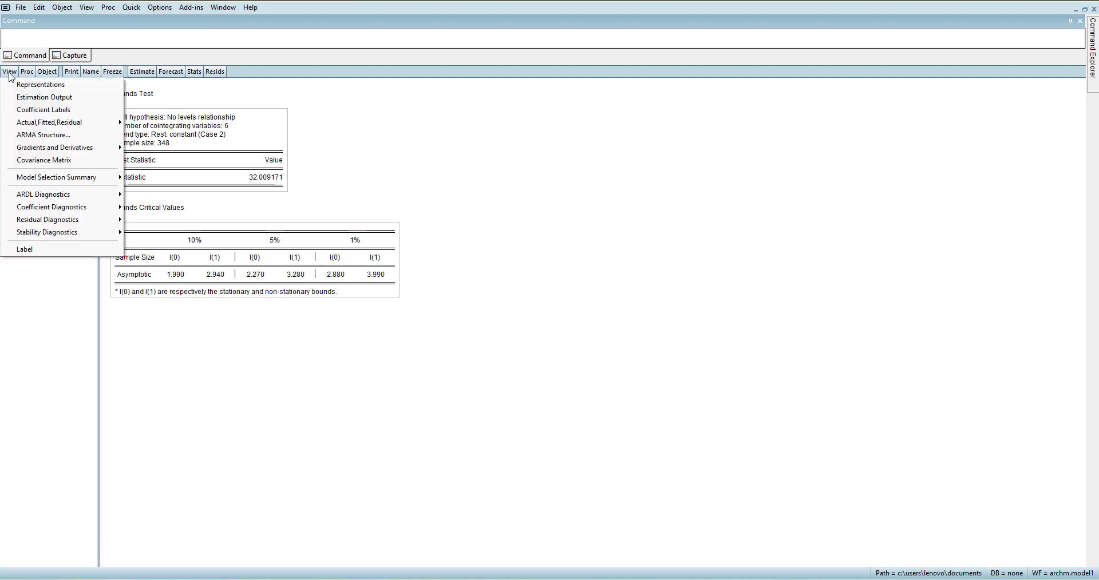
mouse_move(96, 220)
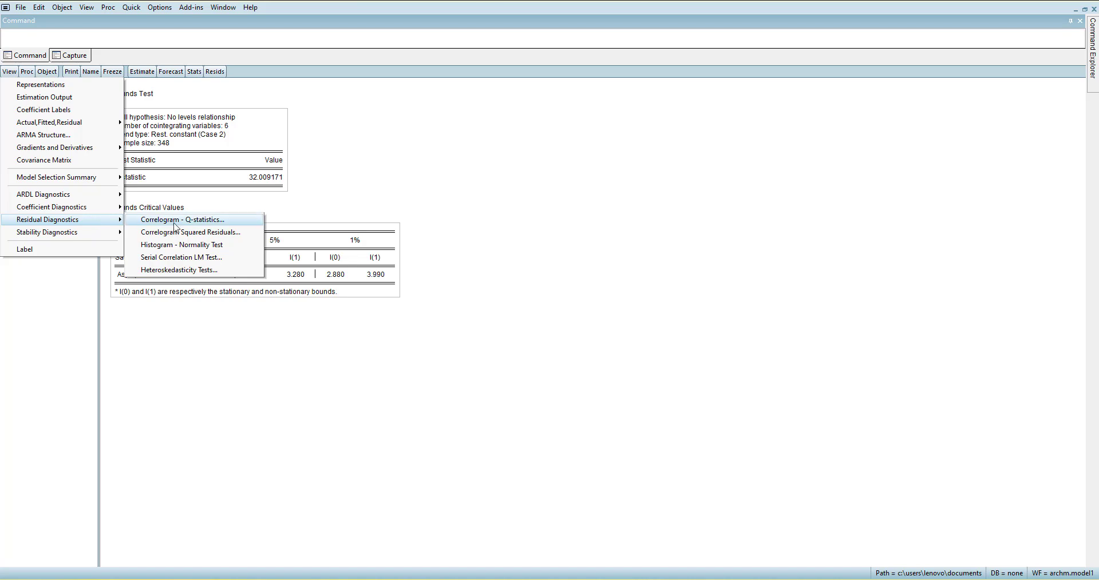
left_click(216, 247)
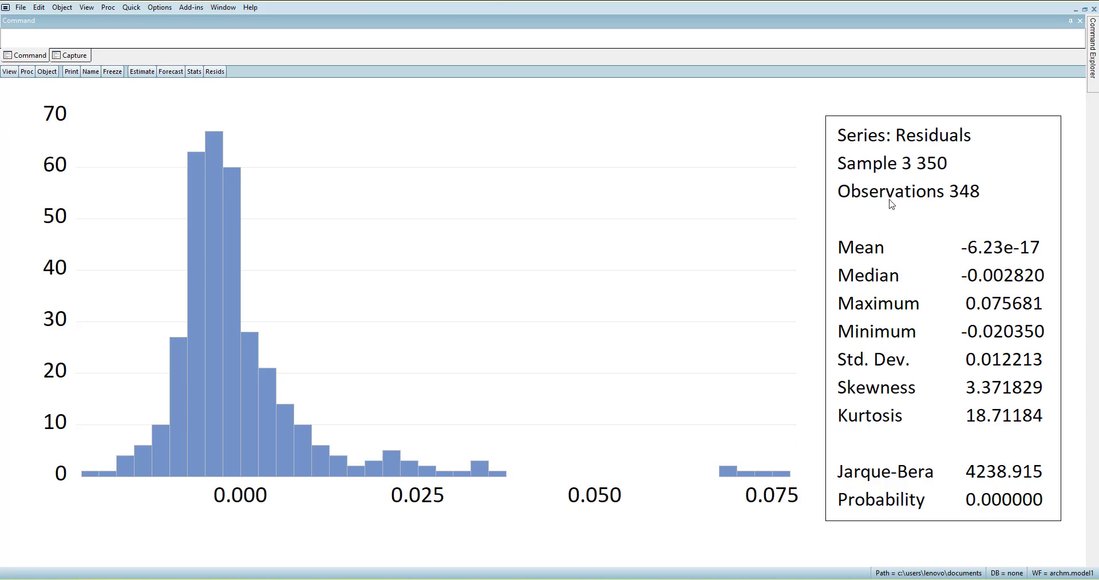
left_click_drag(937, 179, 912, 197)
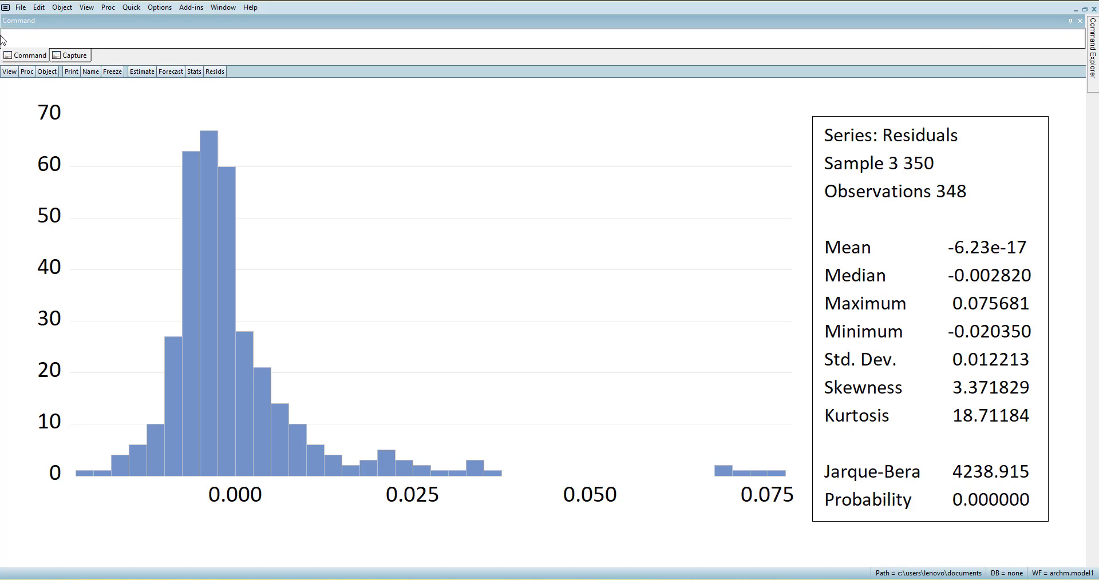
- Run the Breusch-Godfrey serial correlation LM test on the residuals with 2 lags
left_click(10, 72)
mouse_move(77, 206)
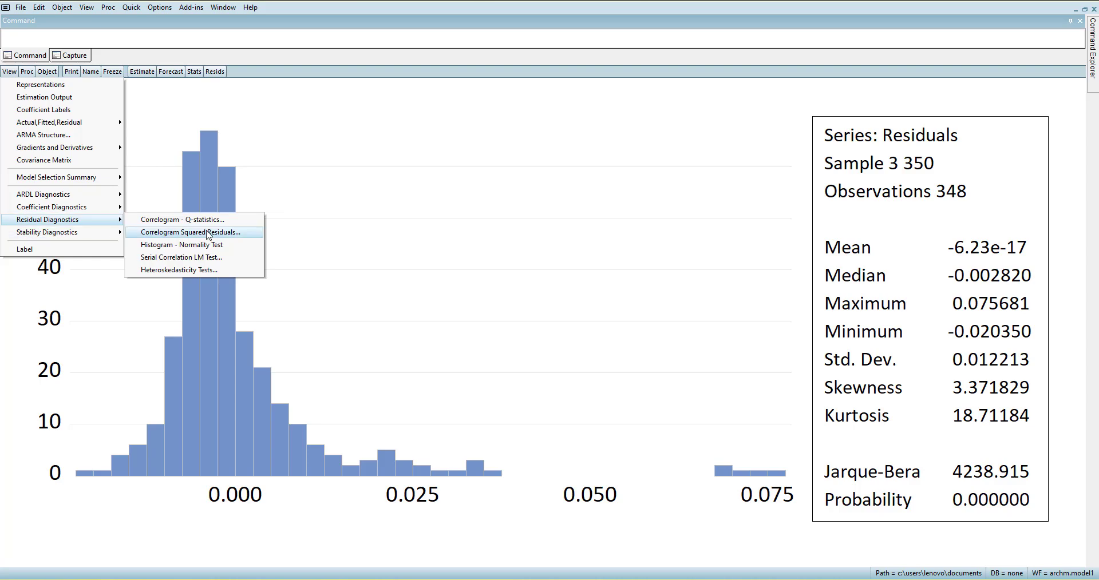
left_click(219, 258)
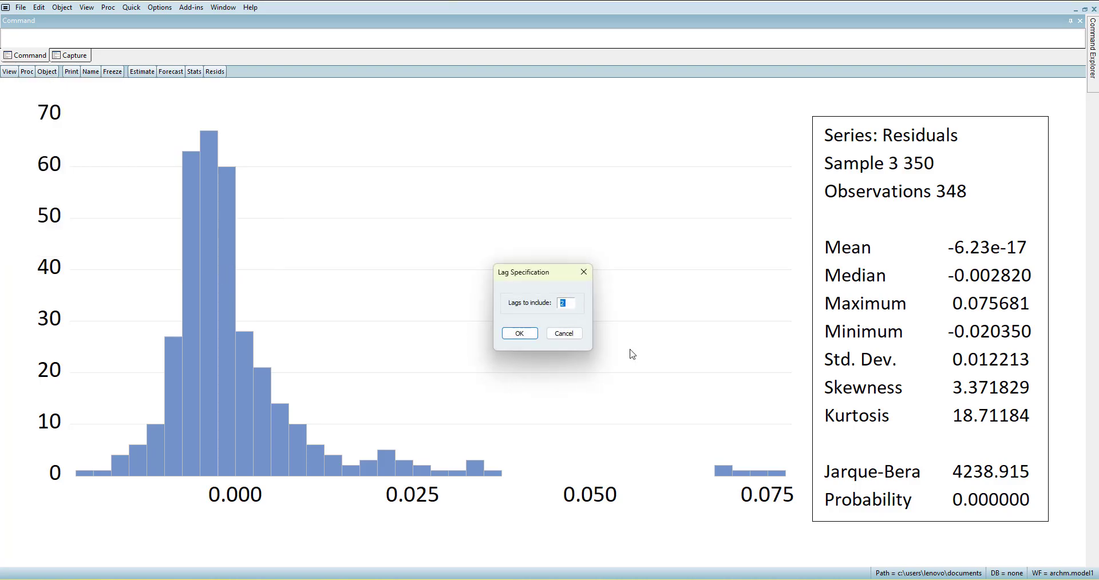
left_click(525, 336)
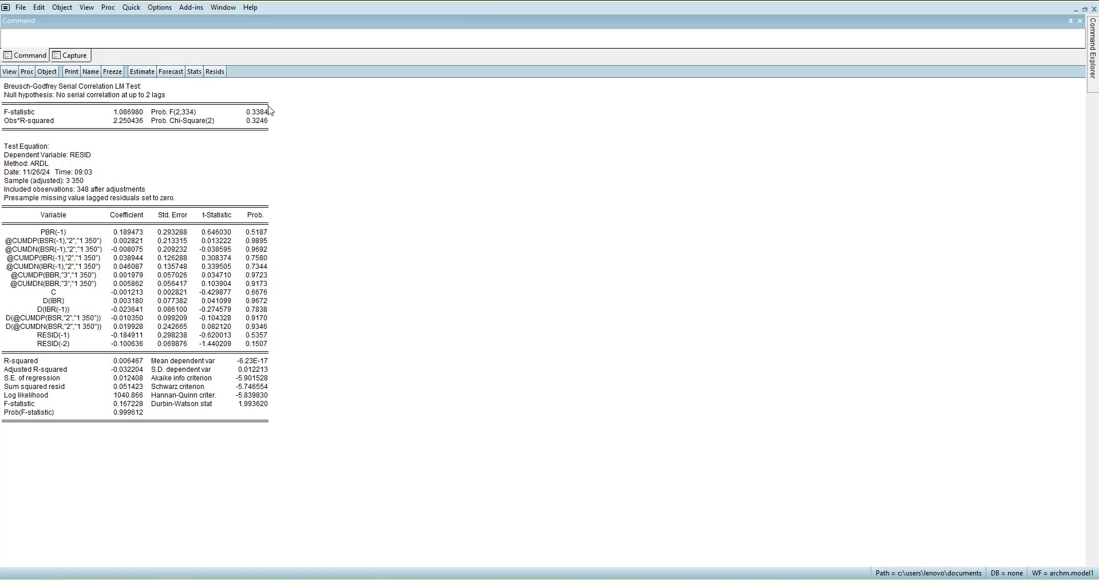
left_click(9, 72)
left_click(209, 165)
left_click(112, 173)
left_click(10, 71)
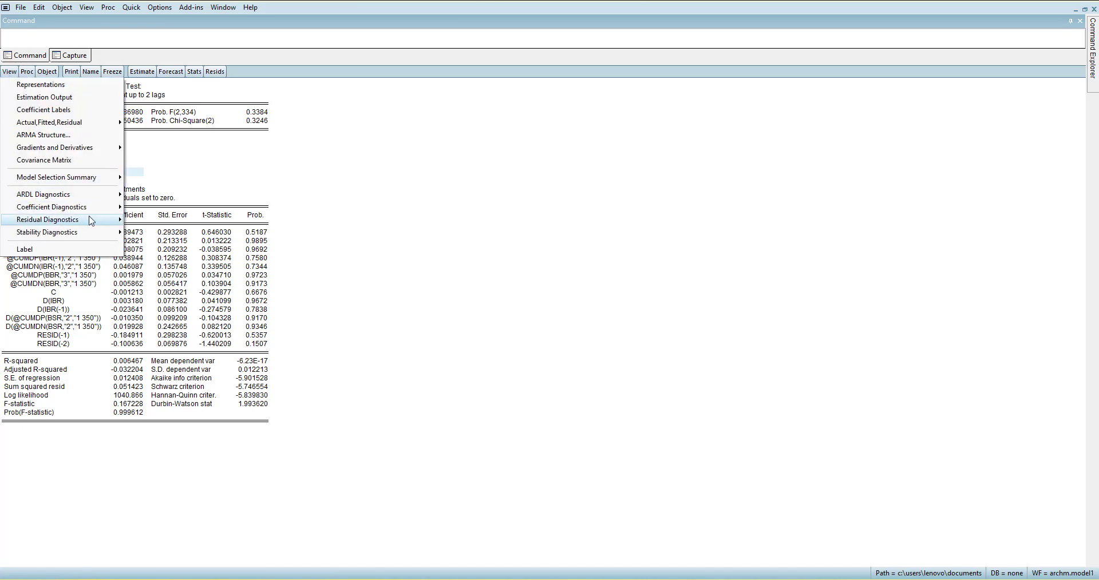
mouse_move(92, 221)
left_click(172, 258)
left_click(518, 332)
- Run the Breusch-Pagan-Godfrey heteroskedasticity test on the residuals with the default regressors
left_click(9, 72)
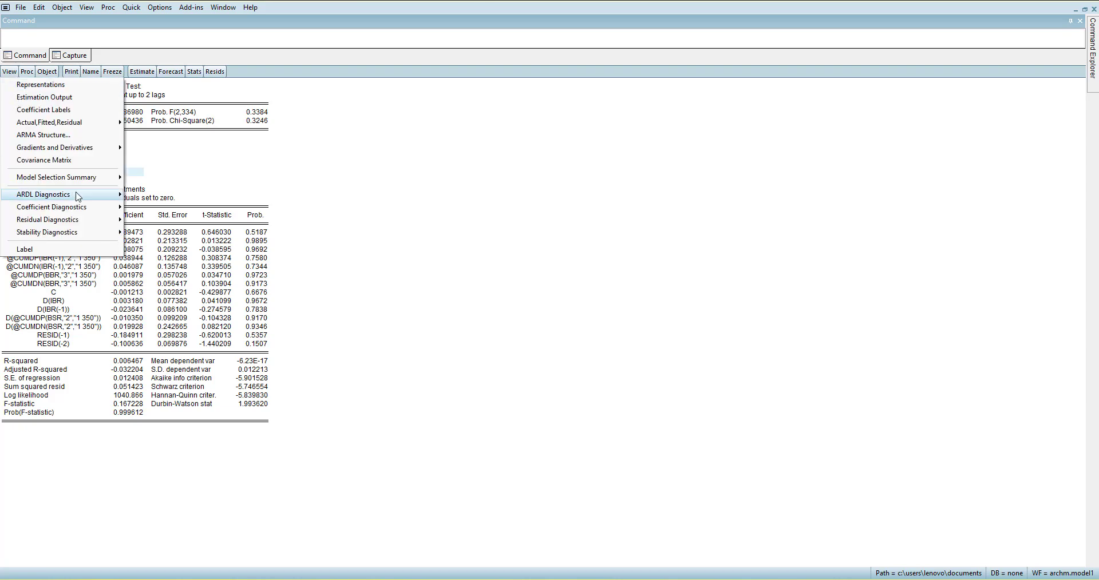
mouse_move(100, 220)
left_click(181, 272)
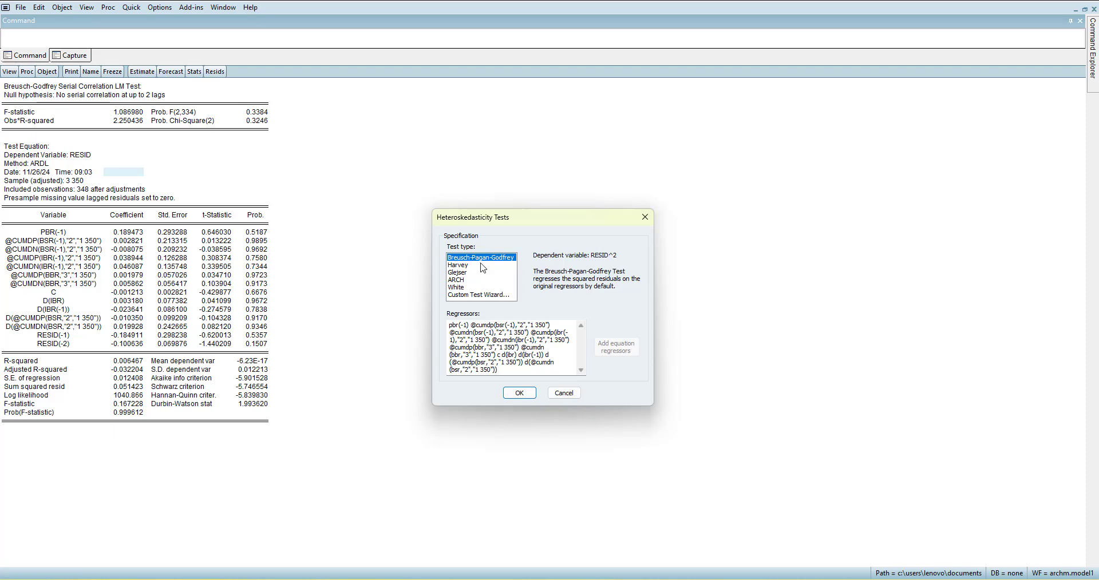
left_click(518, 392)
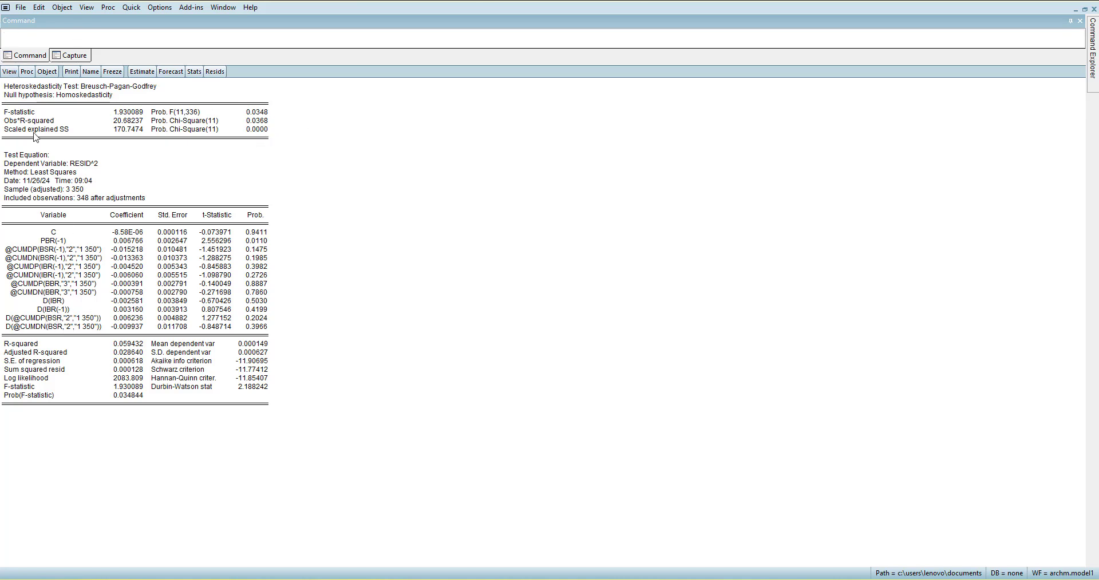
left_click(9, 72)
left_click(174, 164)
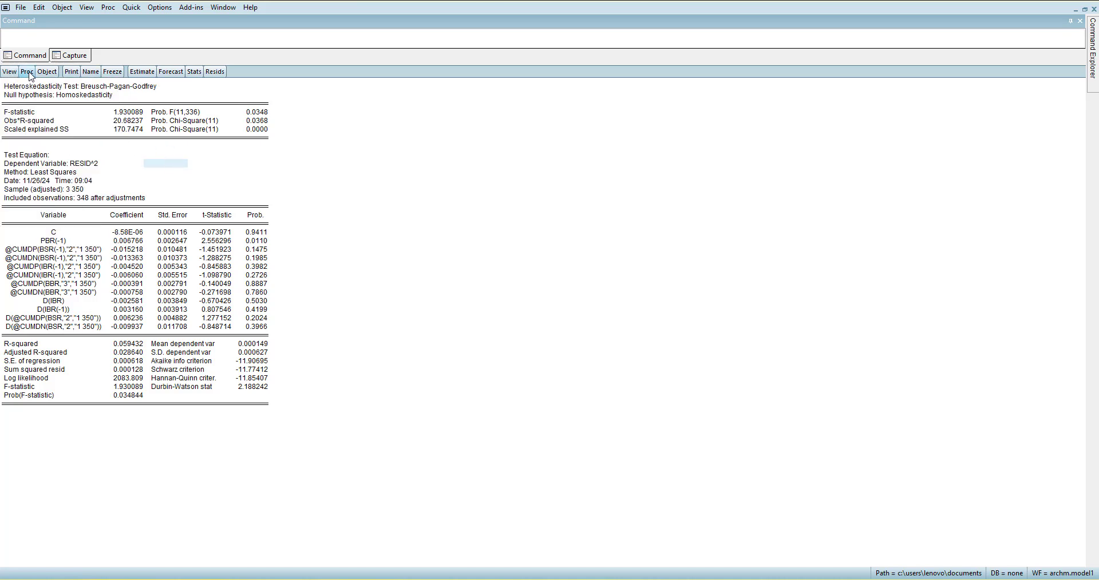
- Run the Ramsey RESET stability test on the model using the squares of the fitted values
left_click(10, 71)
mouse_move(96, 224)
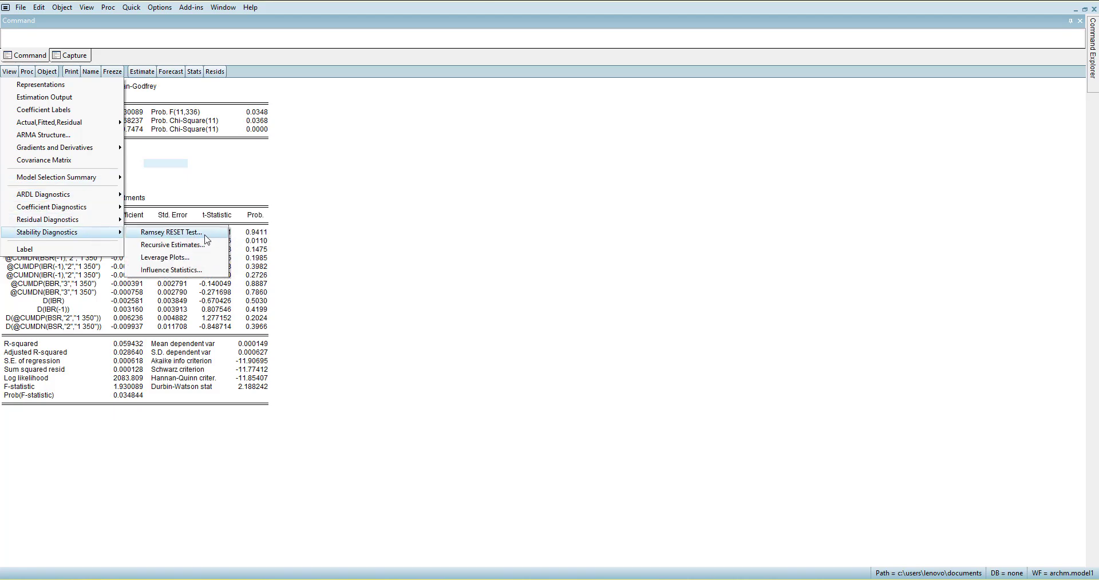
left_click(228, 235)
left_click(520, 335)
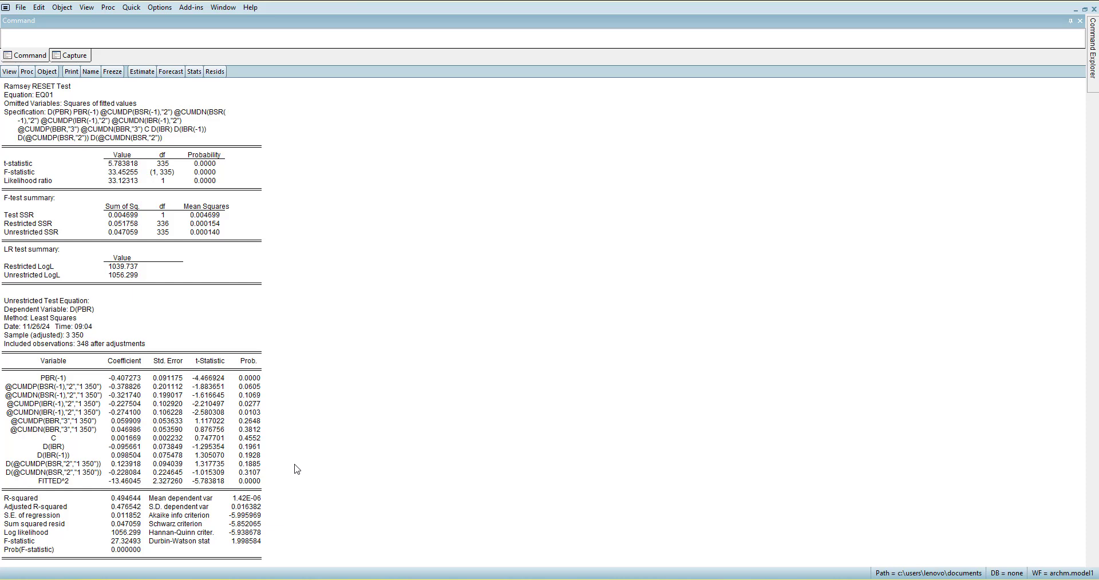
- Plot the CUSUM test from the model's recursive estimates to check parameter stability
left_click(12, 72)
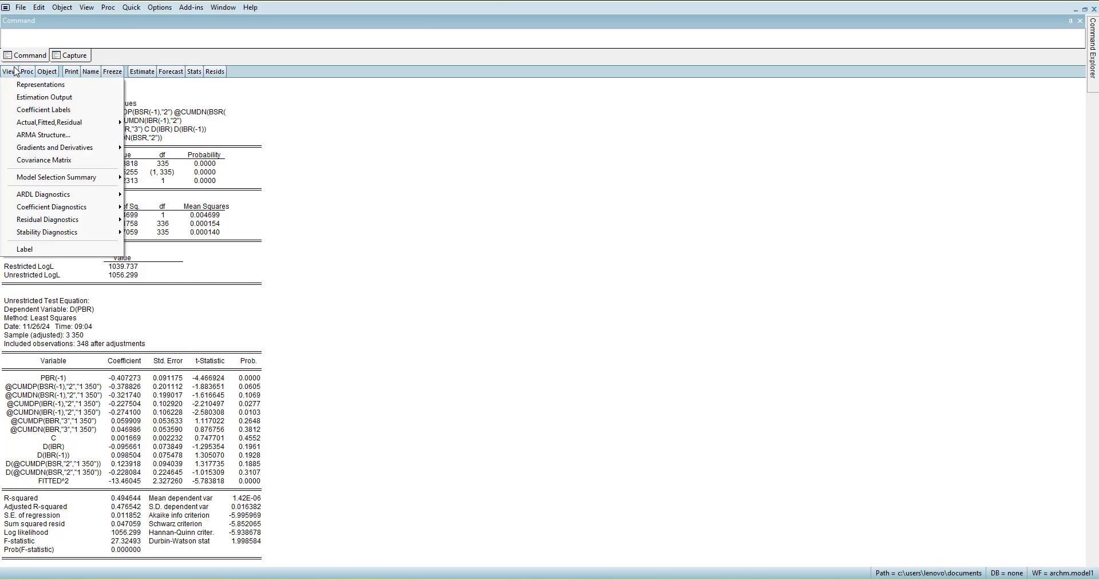
mouse_move(62, 233)
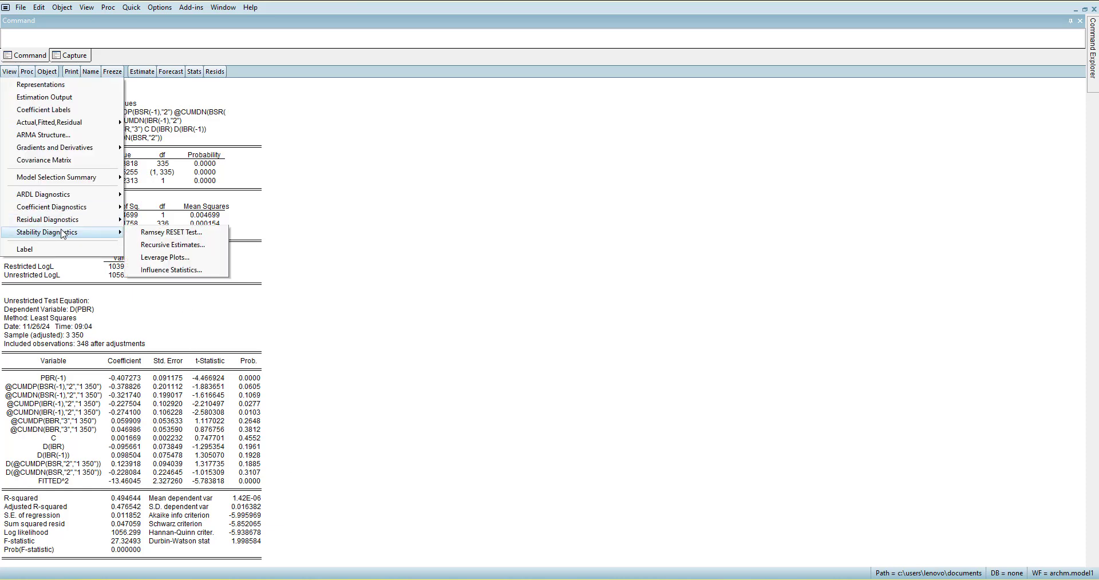
left_click(194, 245)
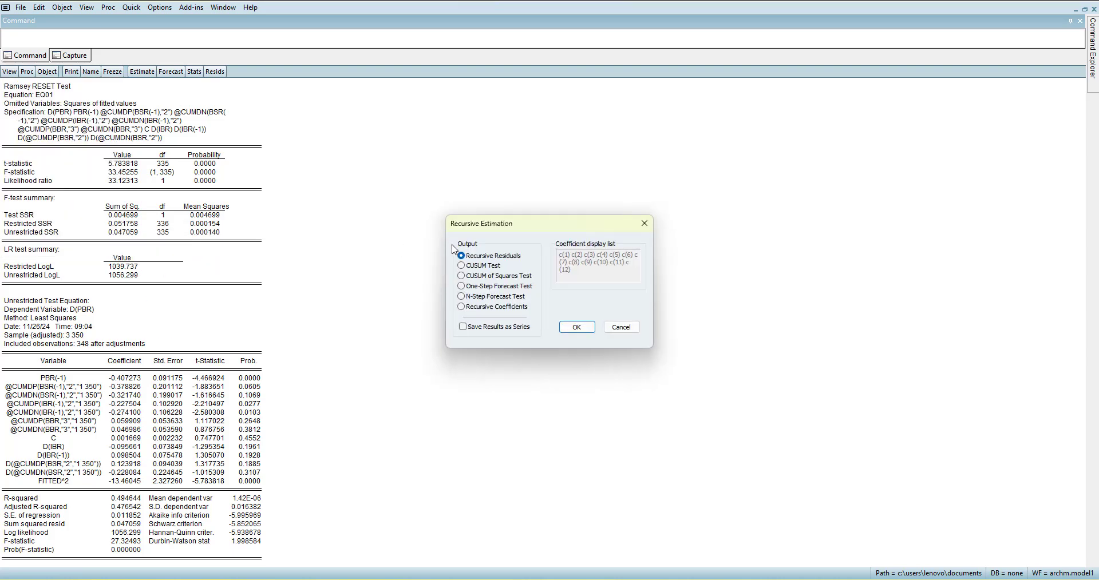
left_click(467, 267)
left_click(576, 328)
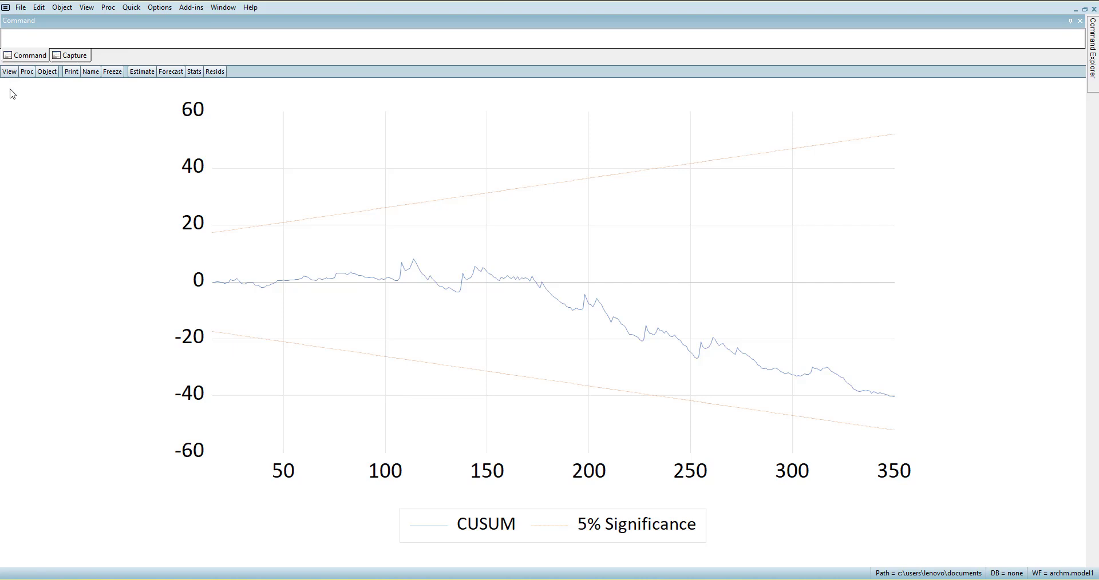
- Plot the CUSUM of Squares test from the model's recursive estimates
left_click(10, 71)
mouse_move(109, 237)
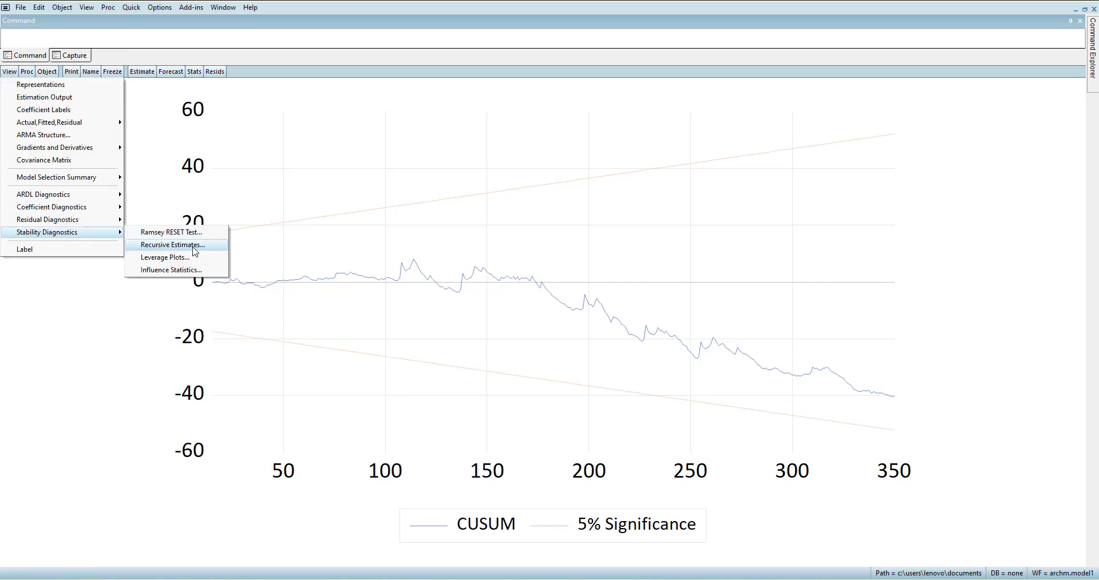
left_click(195, 245)
left_click(505, 276)
left_click(576, 328)
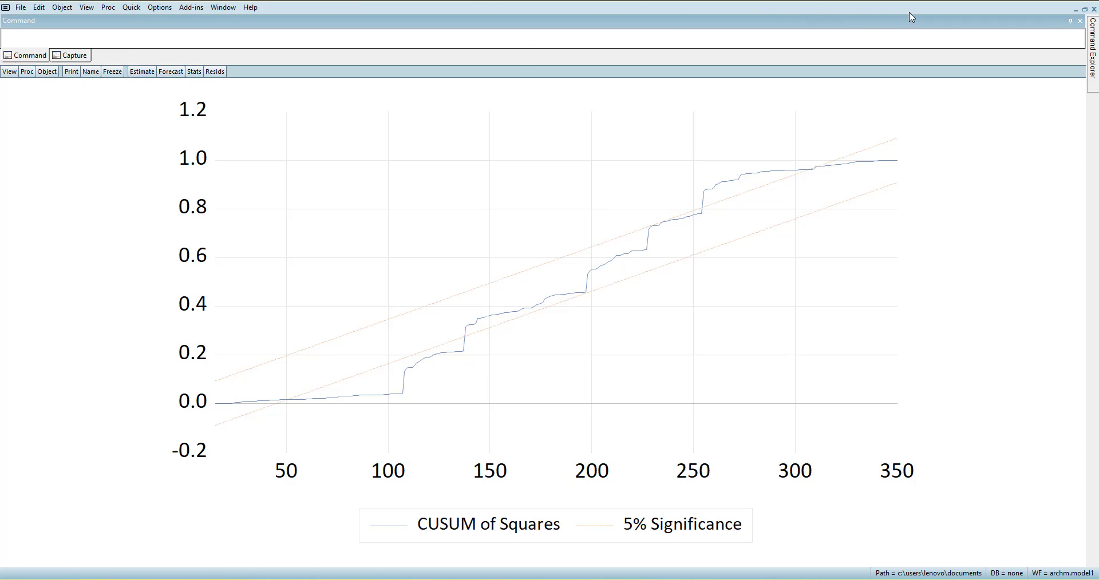
- Create a new equation object and estimate pbr on only a constant (pbr c) by least squares over the sample 1 350
left_click(1085, 10)
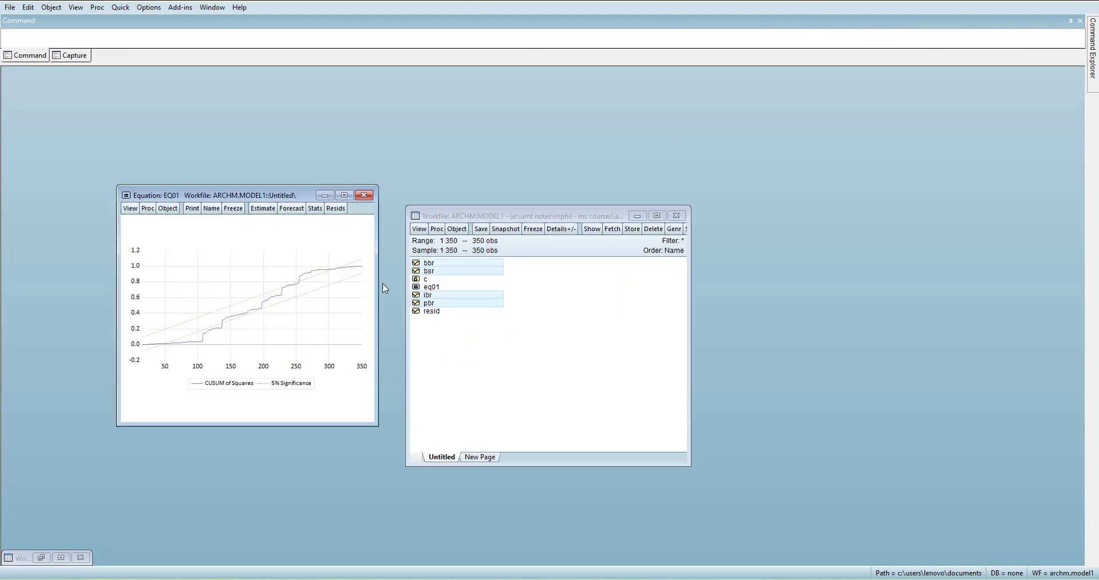
left_click(527, 372)
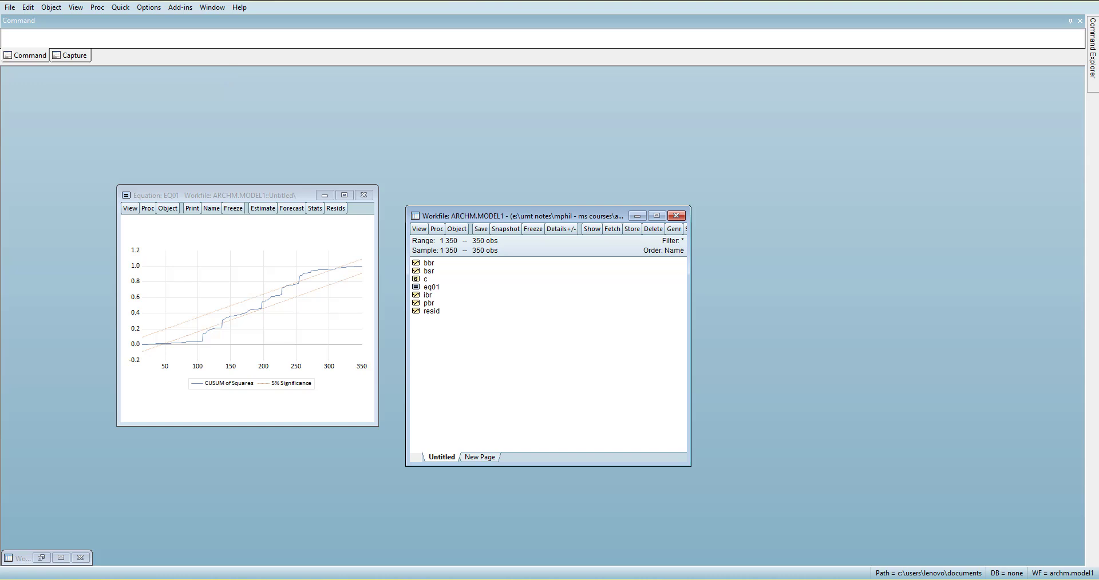
left_click(120, 8)
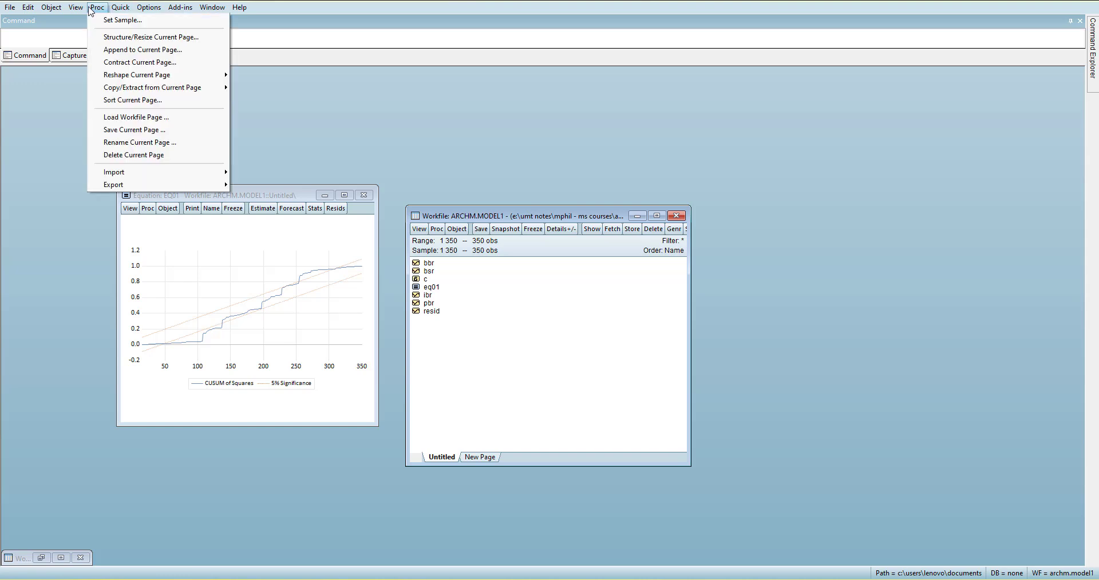
mouse_move(76, 6)
left_click(62, 32)
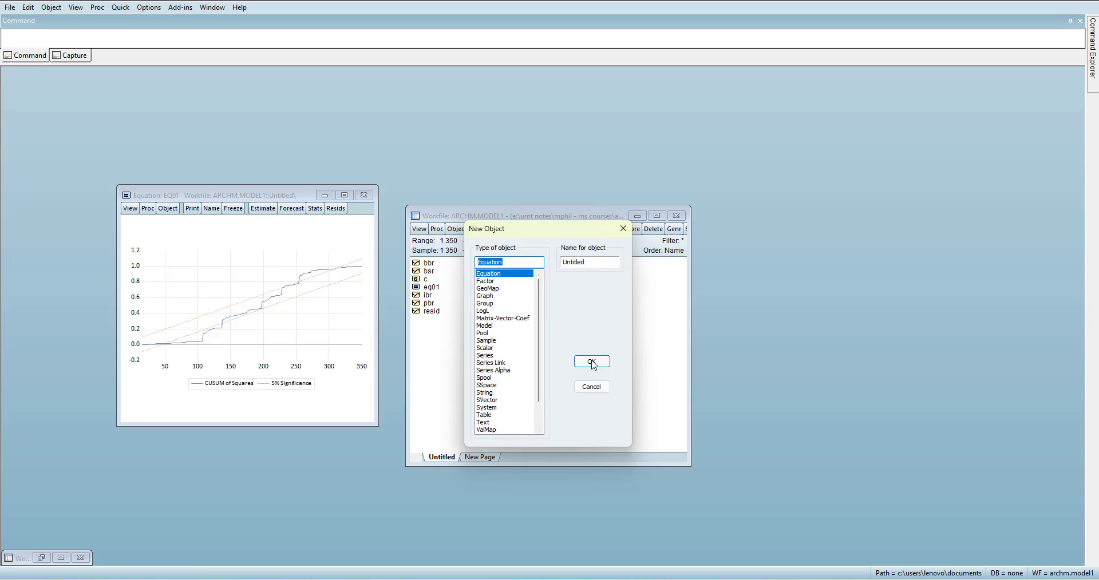
left_click(592, 362)
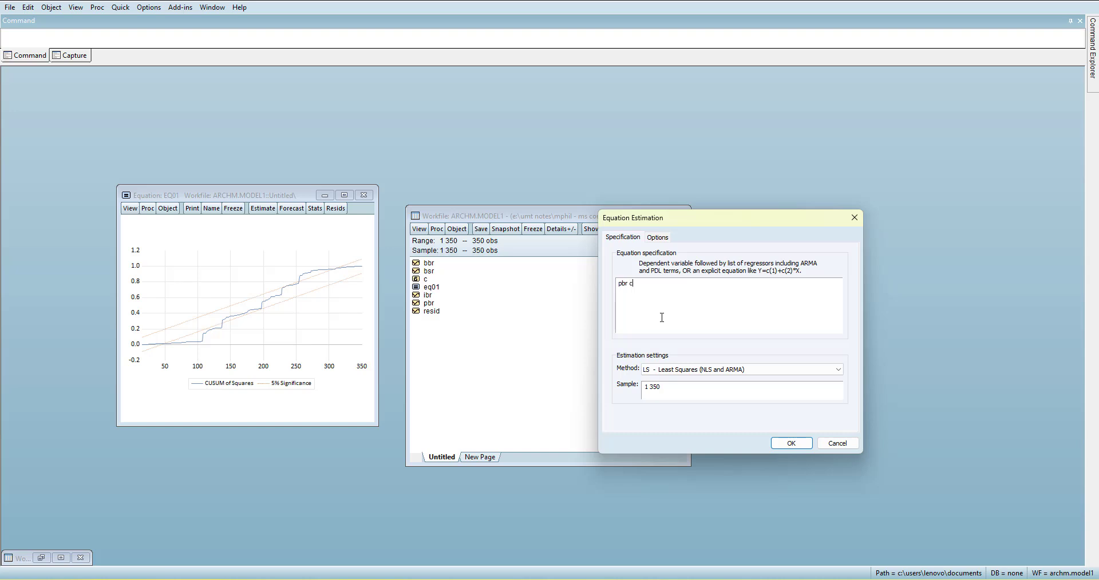
left_click(791, 444)
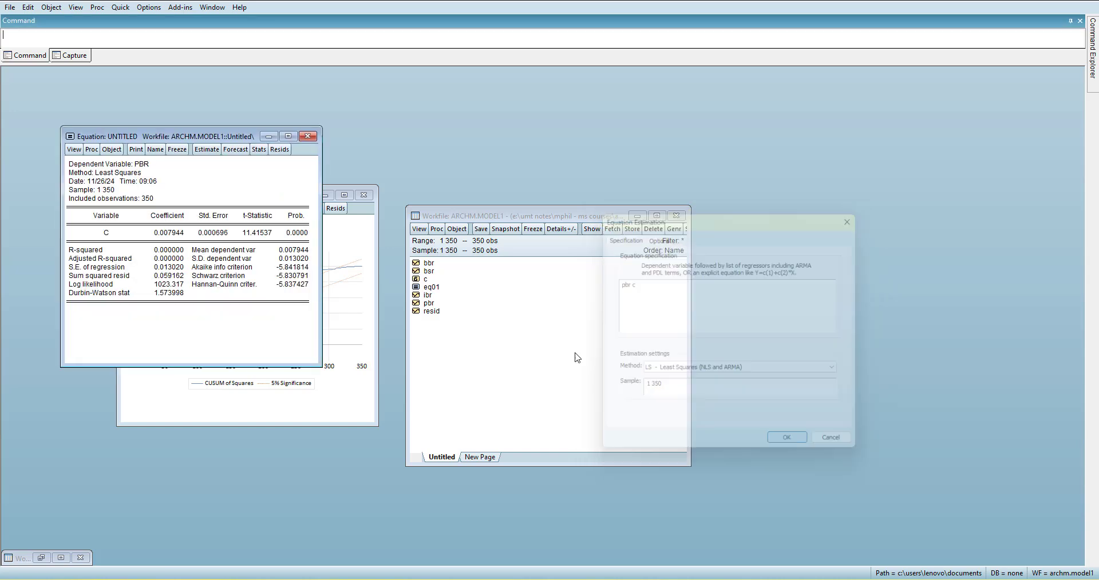
- Move the new equation window over the workfile window and name the equation eq02
left_click_drag(213, 139, 692, 193)
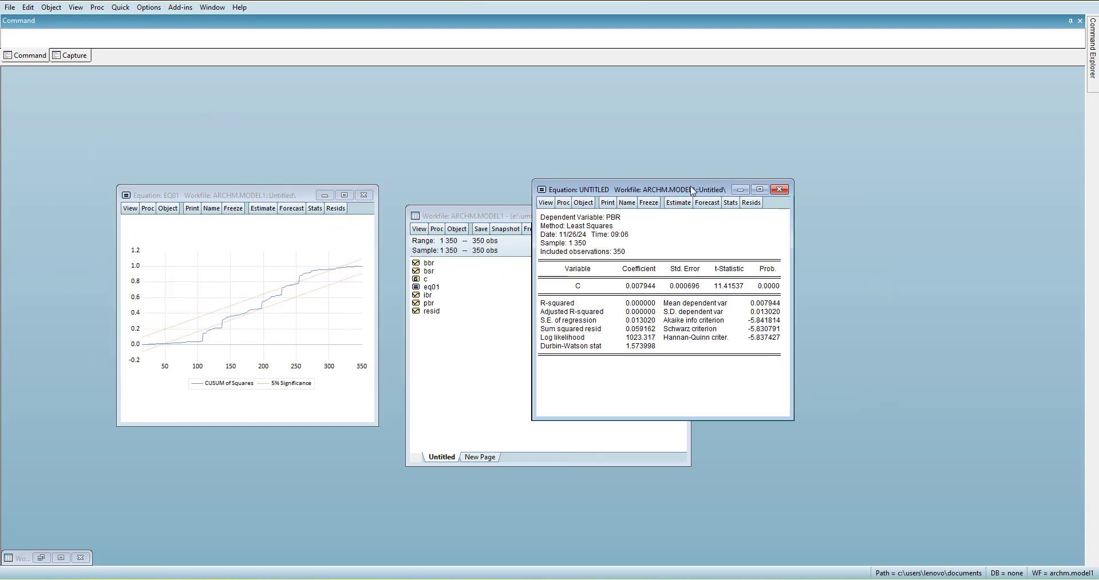
left_click(635, 204)
key("Return")
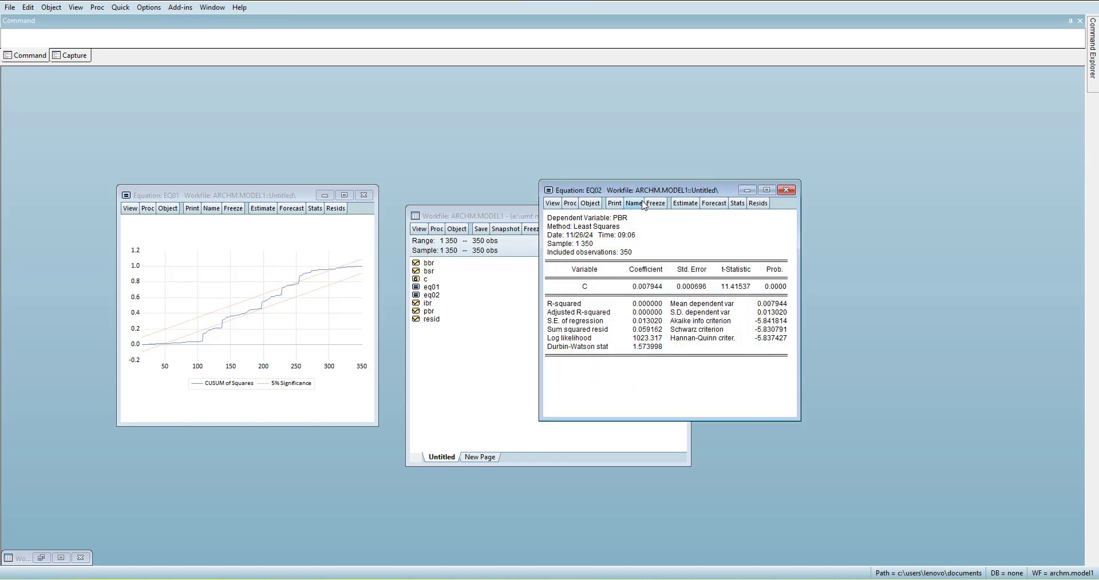
- Run the Bai-Perron multiple breakpoint test on EQ02 with default options and enlarge the window to show the break dates
left_click(552, 204)
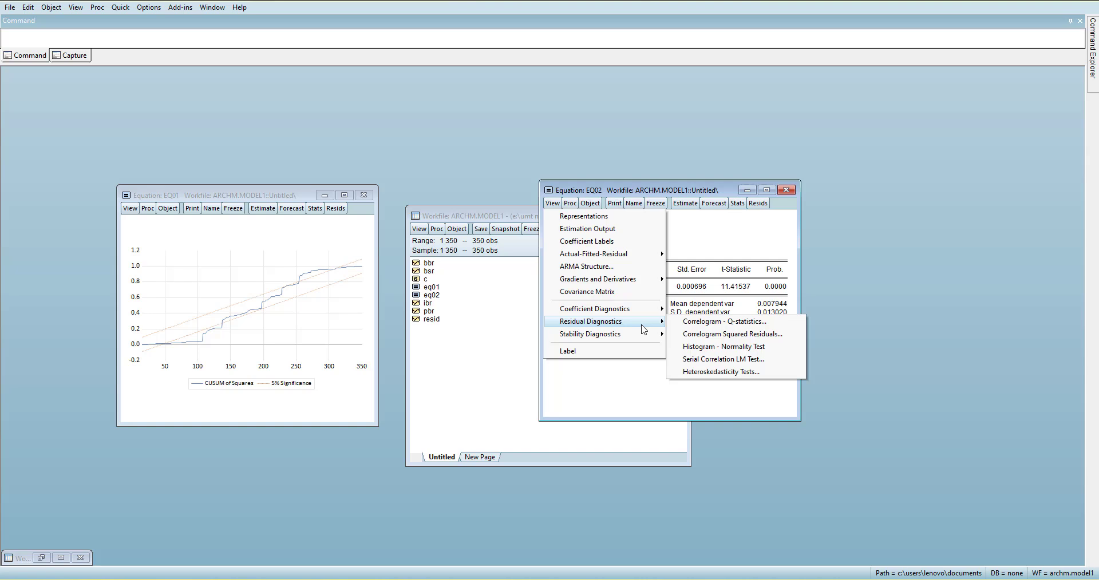
mouse_move(650, 338)
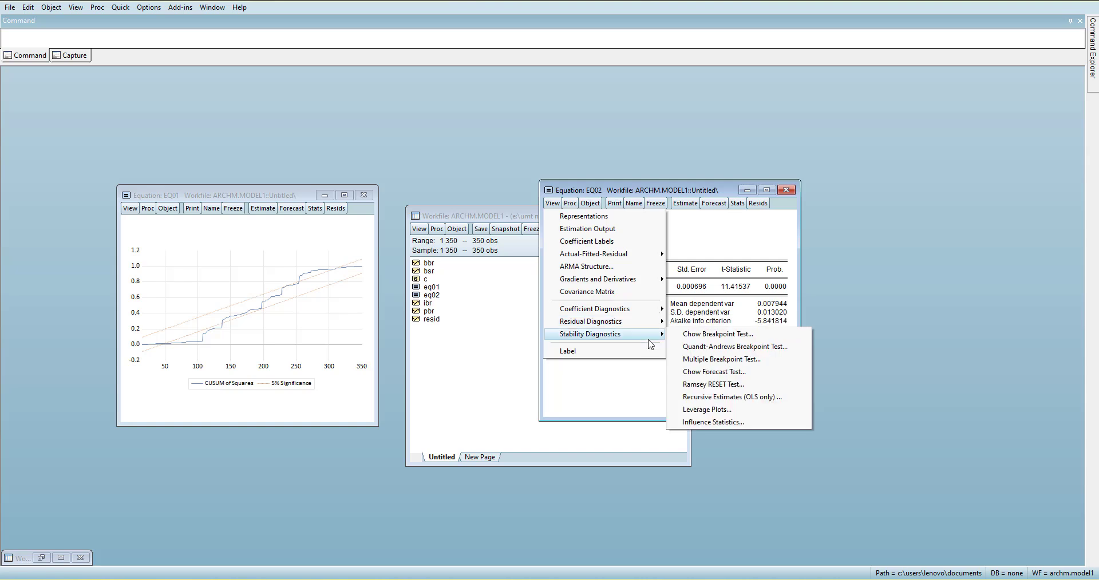
left_click(751, 360)
left_click(715, 359)
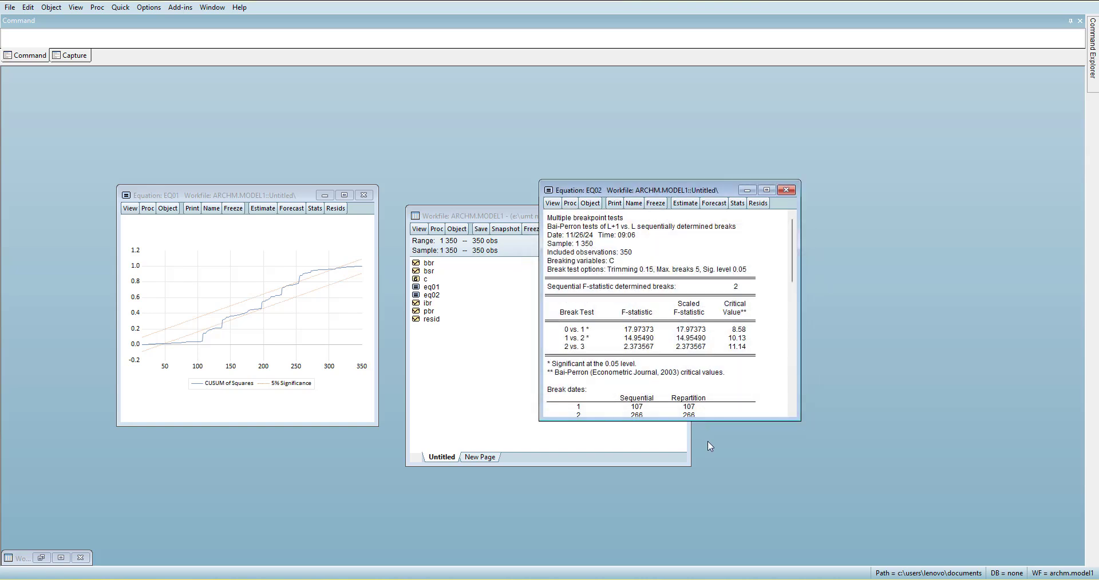
left_click_drag(742, 422, 742, 481)
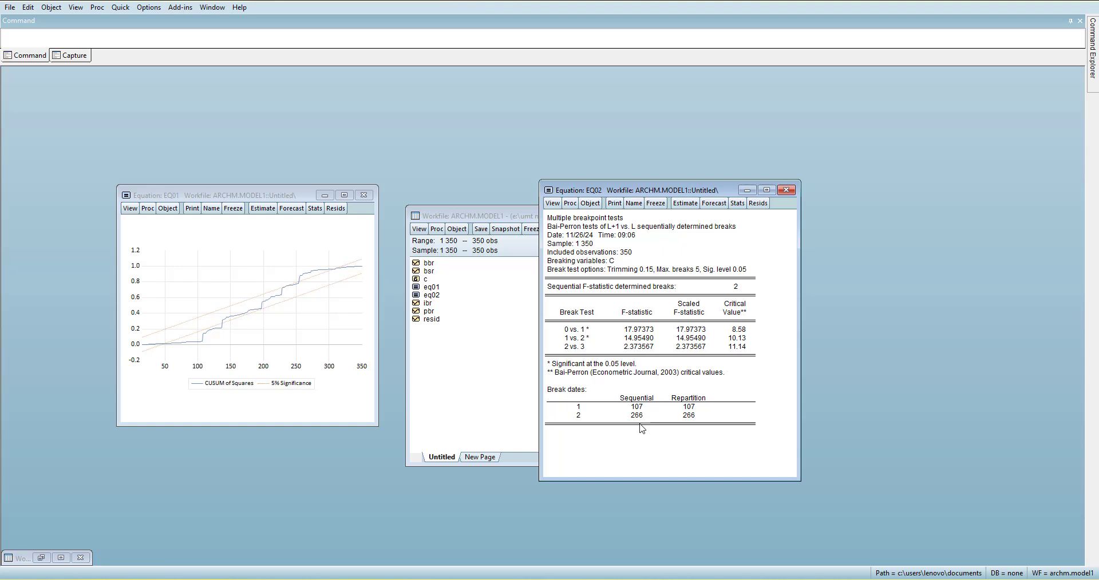
- Re-estimate EQ02 with its existing specification and move its window clear of the workfile's object list
left_click(685, 203)
key("Return")
left_click_drag(763, 191, 894, 206)
- Open an empty group for editing series and create a new series named dum in its first column
left_click(121, 8)
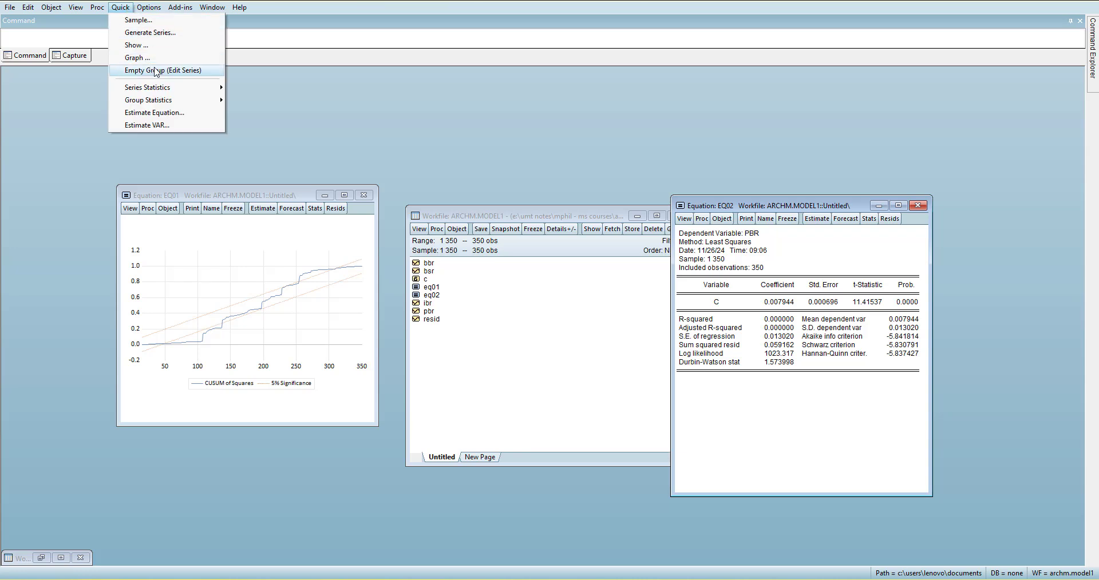
left_click(138, 71)
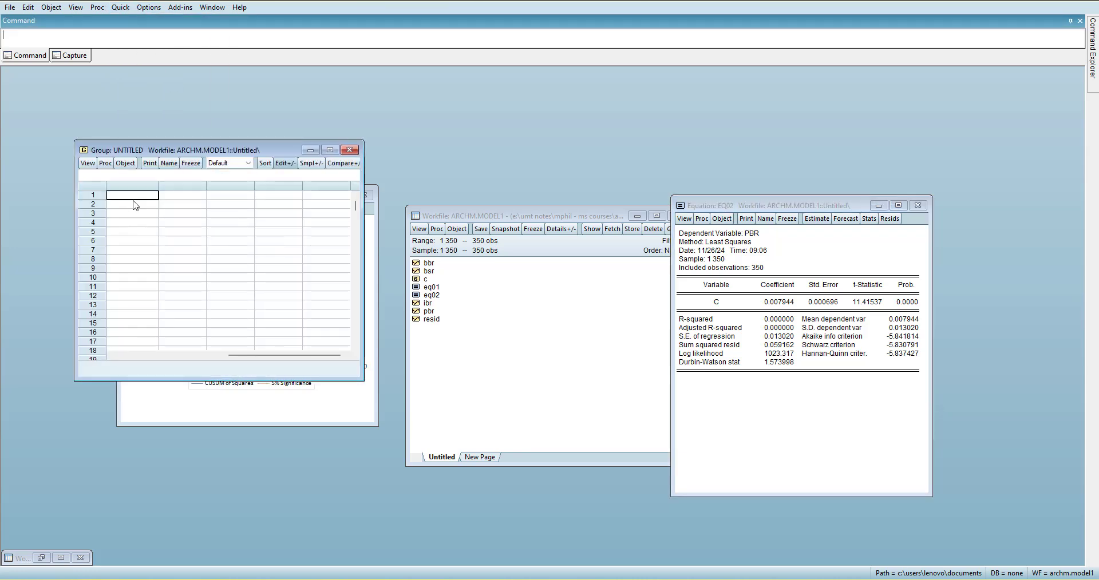
left_click(135, 205)
key("Up")
type("du")
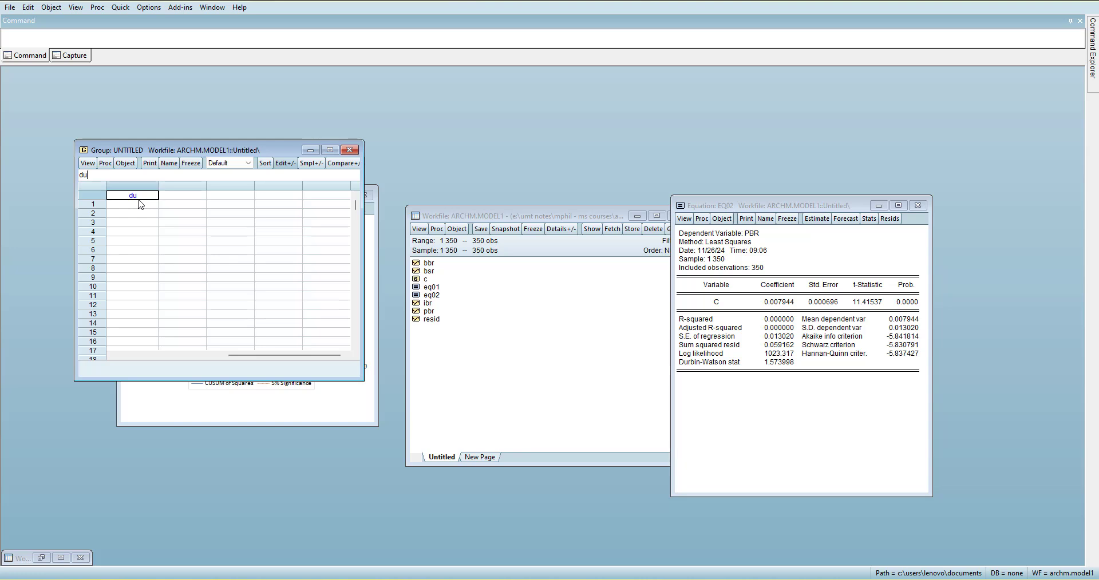
type("m")
key("Return")
key("Return")
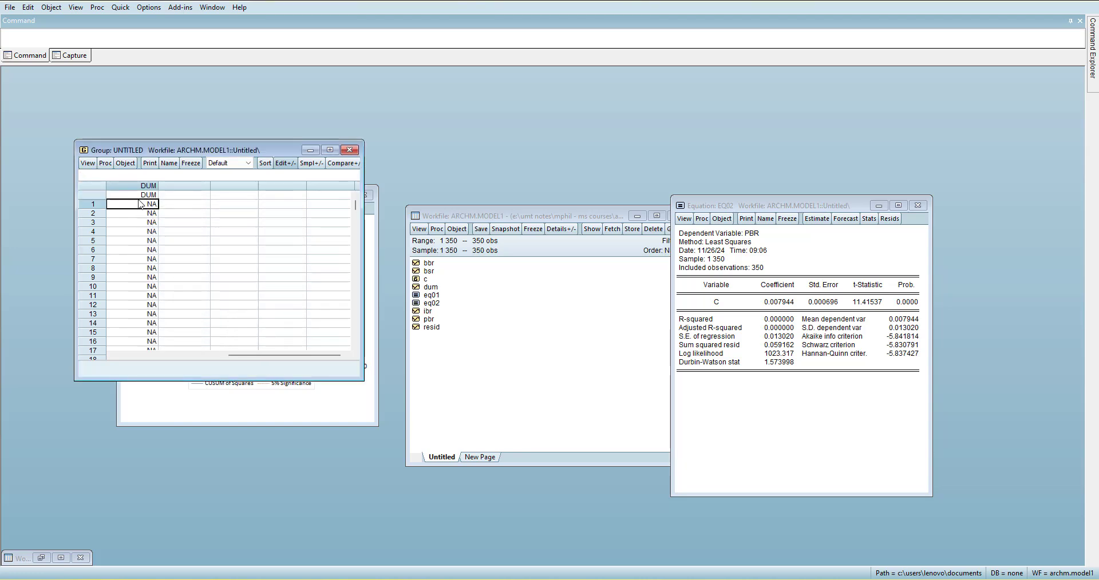
- Fill dum with 0 for observations 1 to 106 and 1 for observations 107 to 350, and close the group
type("0 0 0 0 0 0 0 0 0 0 0 0 0 0 0 0 0 0 0 0 0 0 0 0 0 0 0 0")
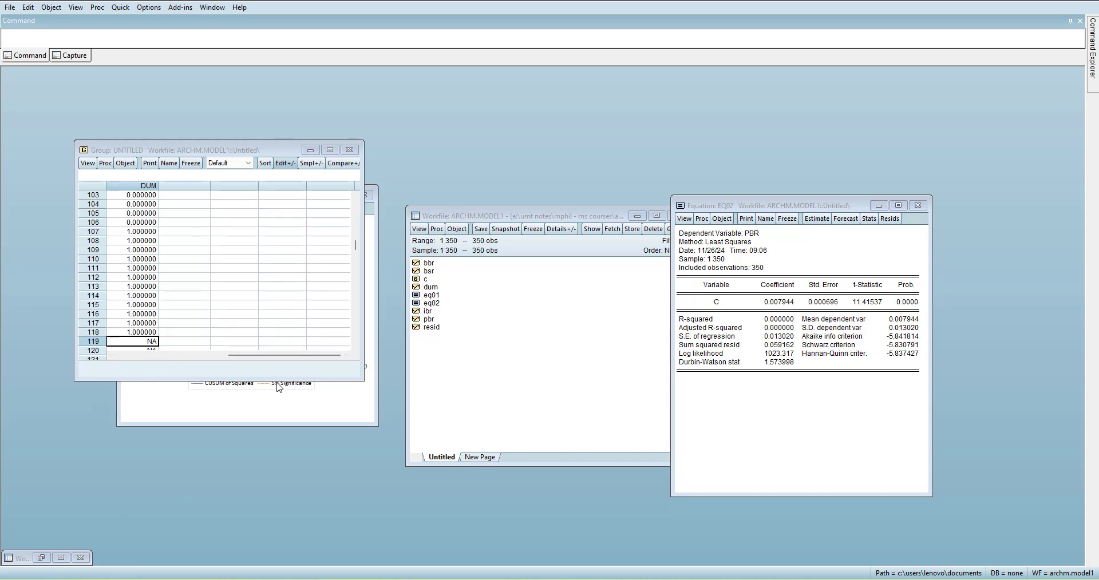
left_click_drag(281, 376, 289, 495)
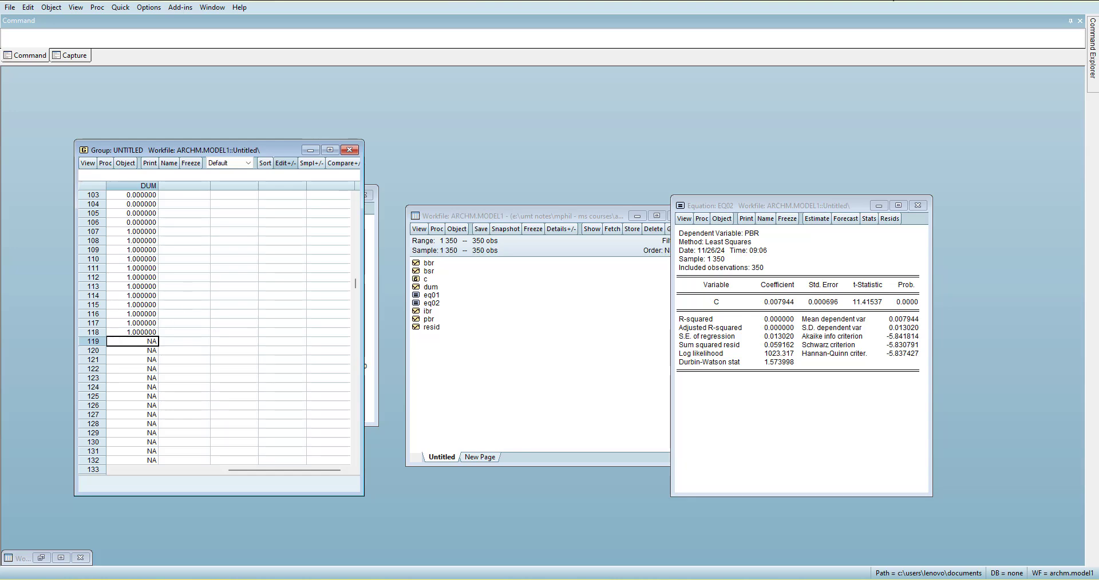
key("ctrl+End")
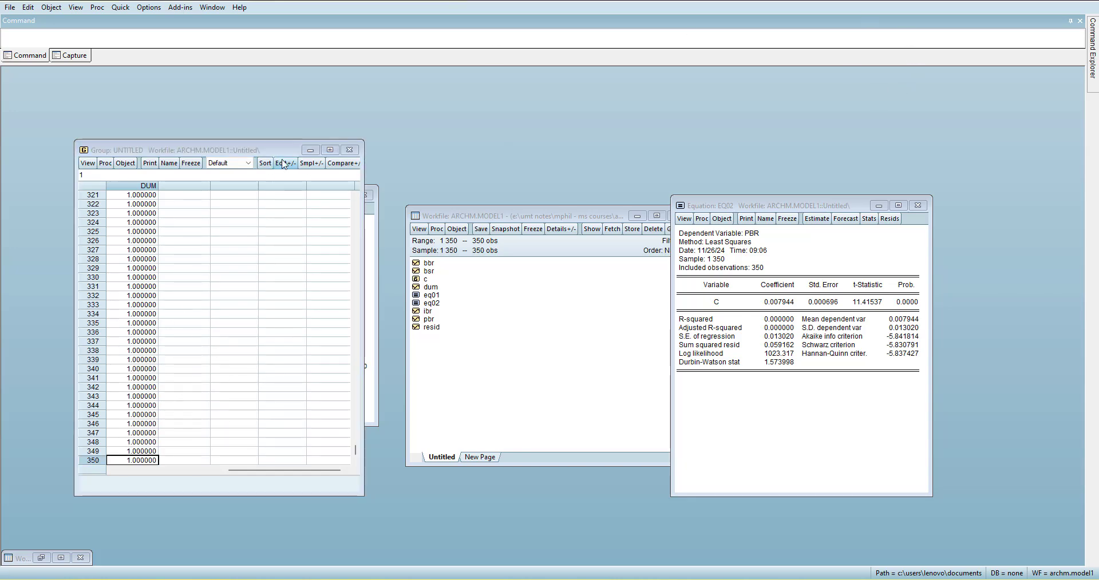
left_click(349, 149)
left_click(518, 309)
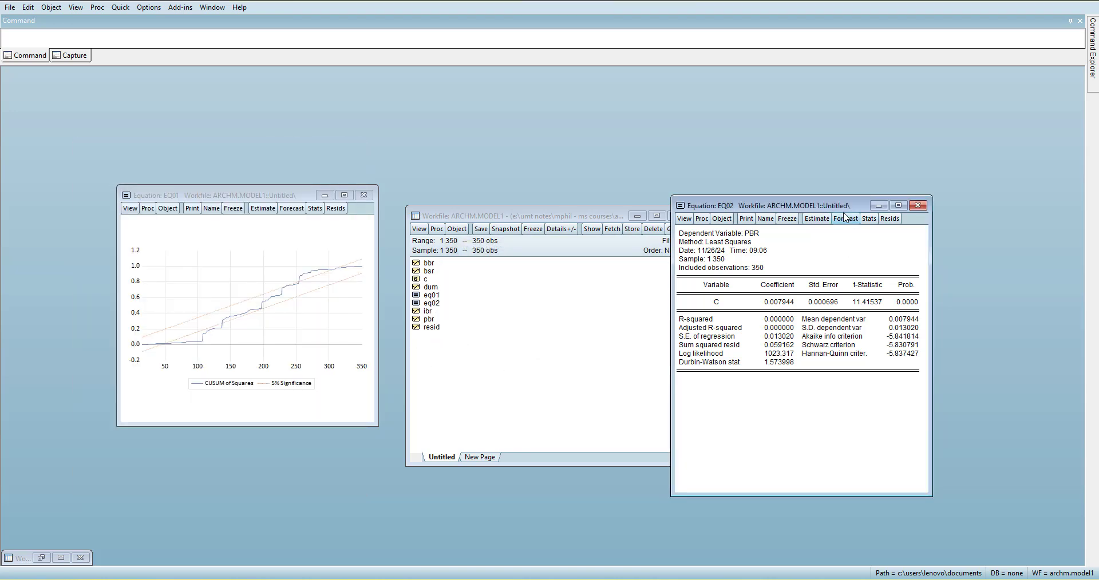
- Re-estimate EQ01 with dum as a fixed regressor, and close EQ02 to show the EQ01 results full size
left_click(260, 209)
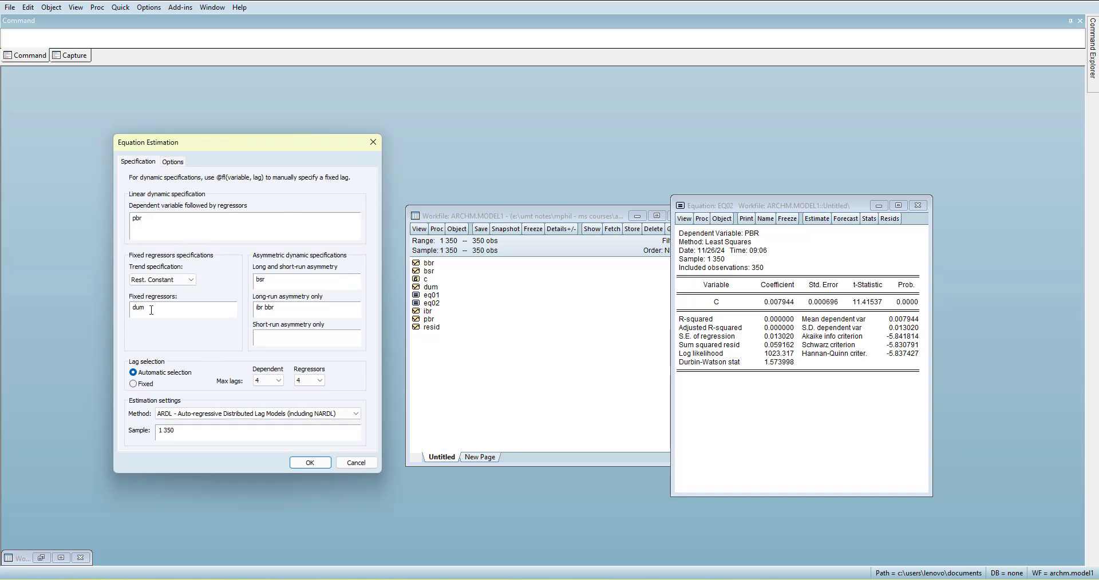
left_click(152, 310)
left_click(222, 334)
left_click(310, 463)
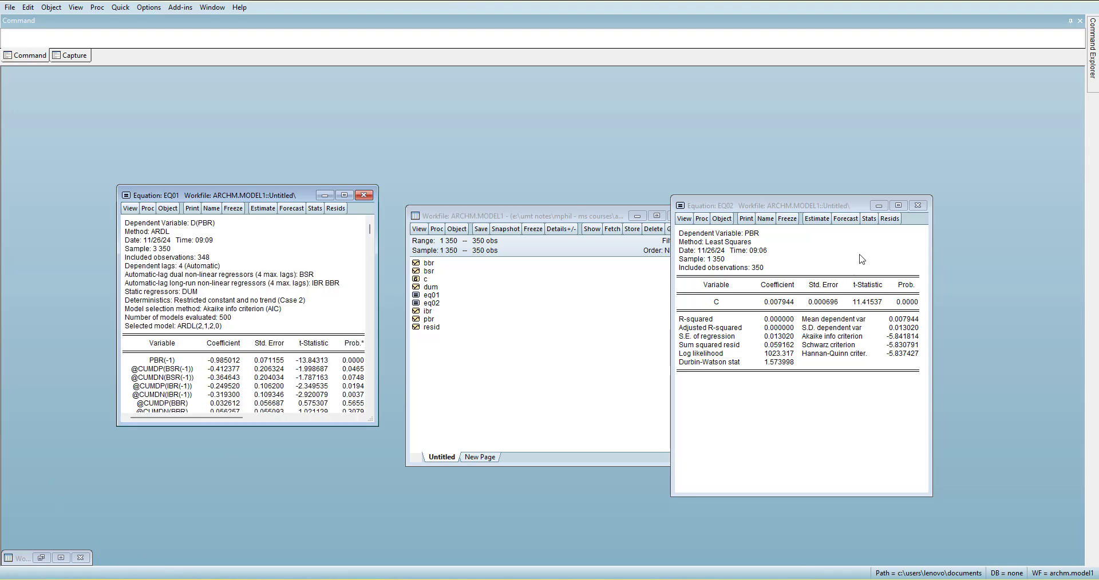
left_click(918, 208)
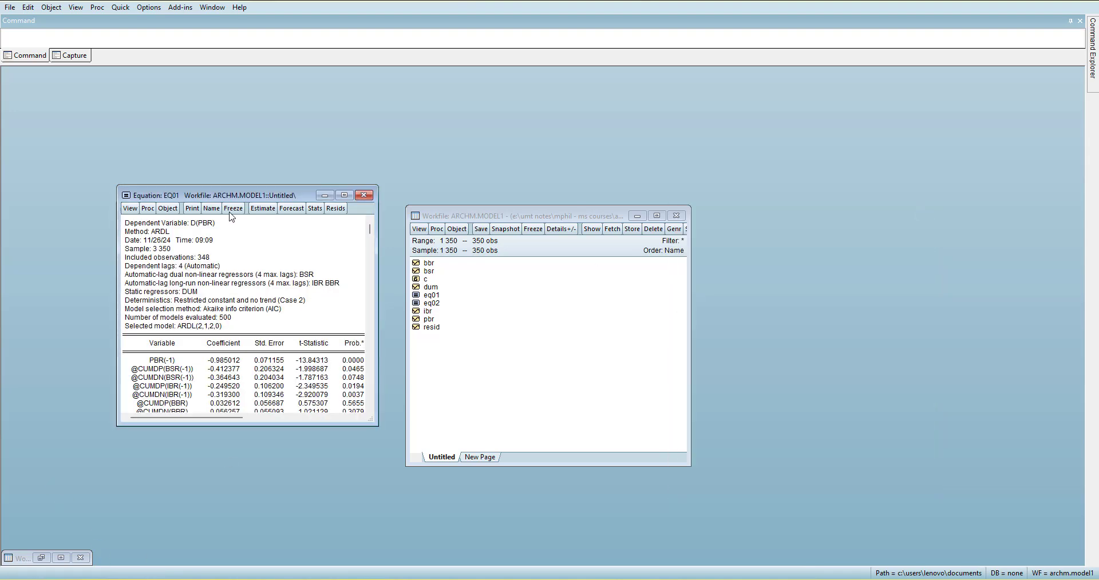
left_click(344, 195)
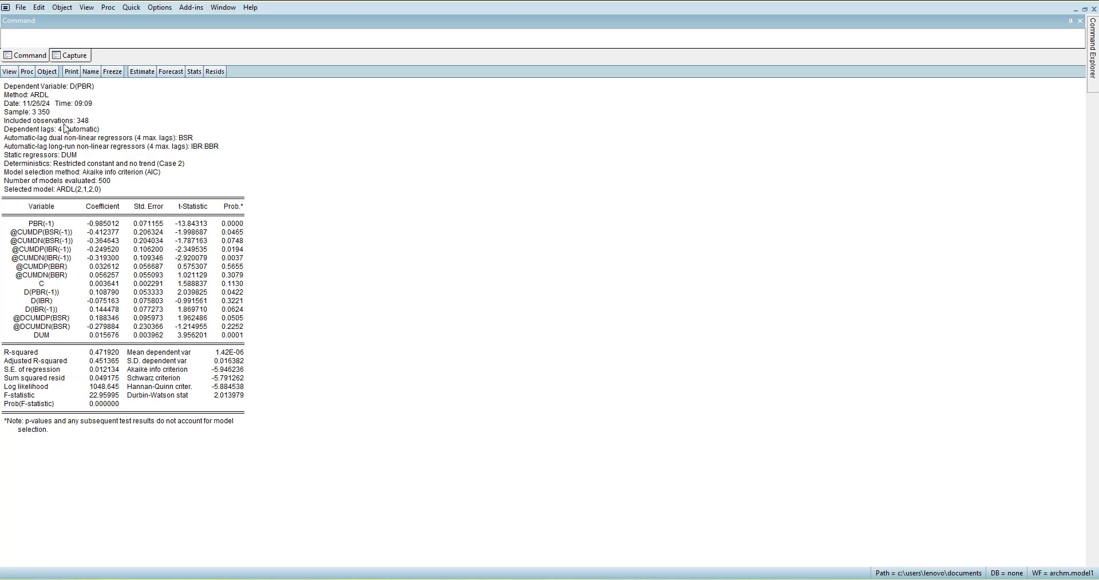
- Run the ARDL bounds test on EQ01 with dum as a fixed regressor
left_click(11, 75)
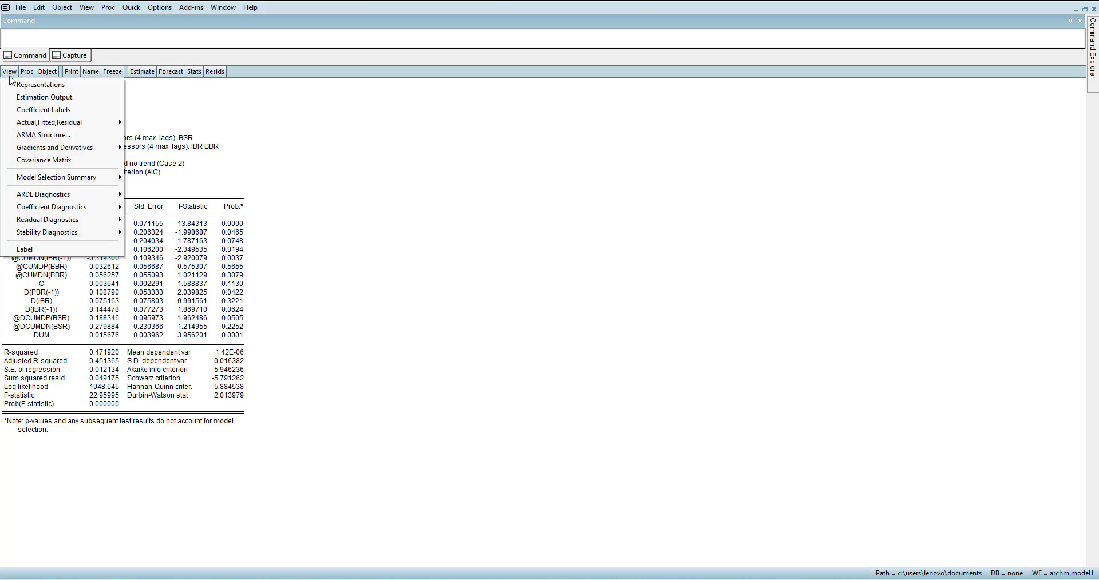
left_click(231, 318)
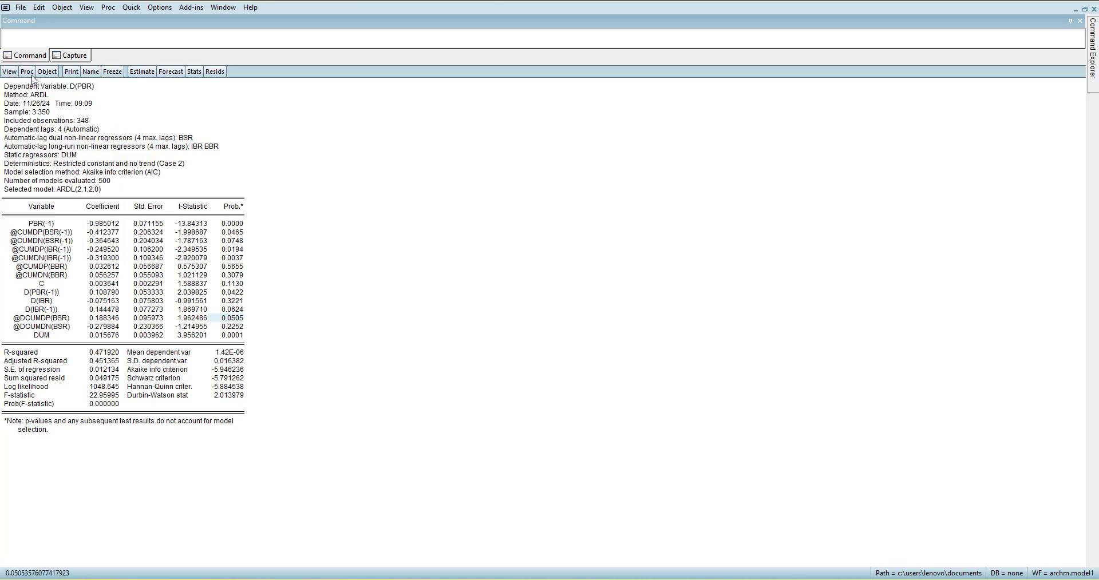
left_click(8, 72)
mouse_move(57, 194)
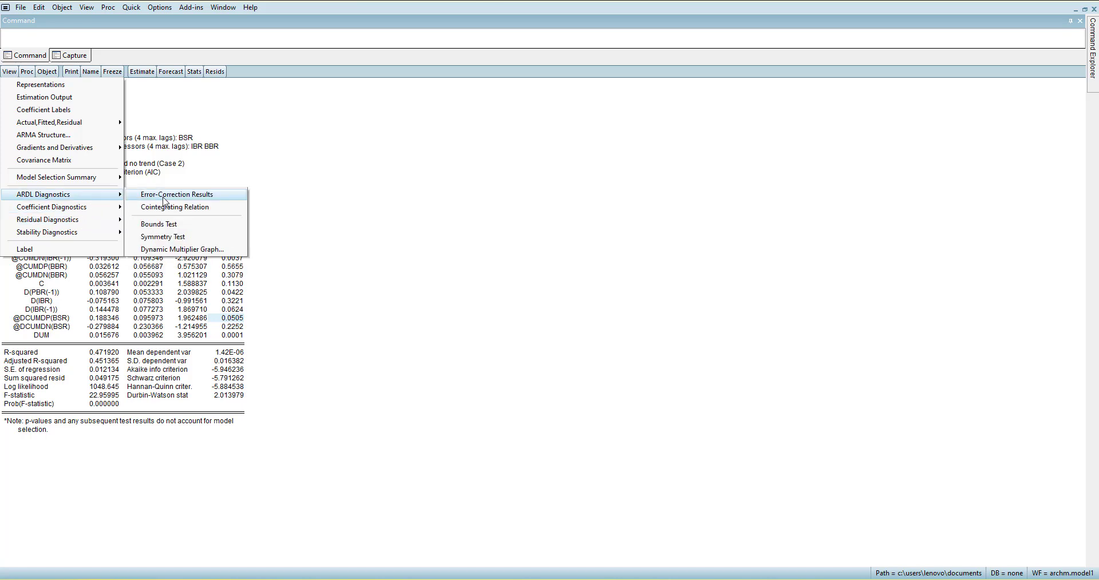
left_click(182, 225)
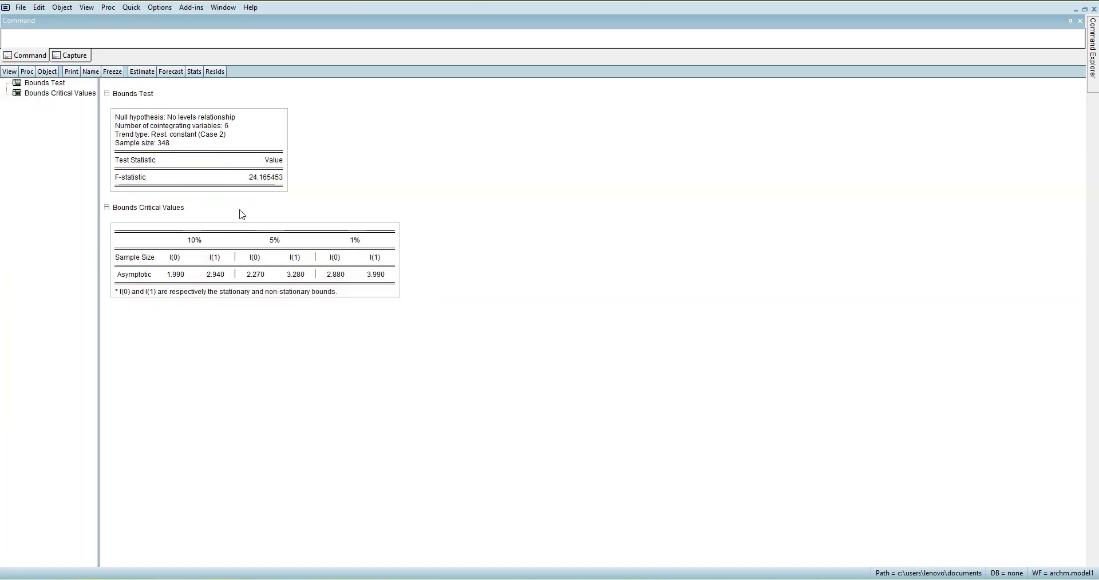
- Plot the CUSUM of Squares test from the recursive estimates for EQ01 with its fixed dummy
left_click(9, 71)
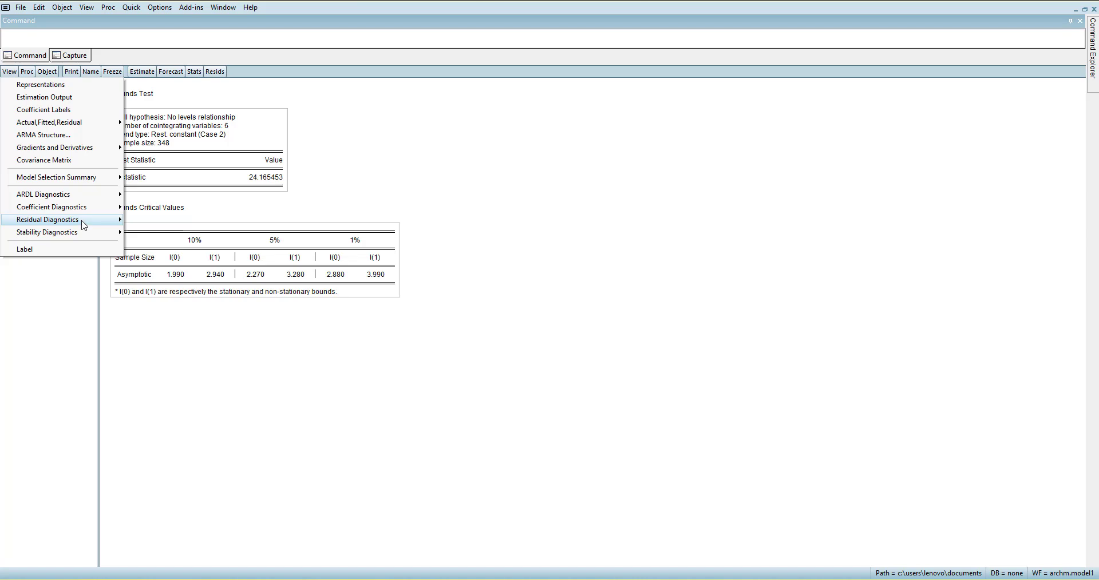
mouse_move(89, 233)
left_click(193, 245)
left_click(461, 276)
left_click(563, 326)
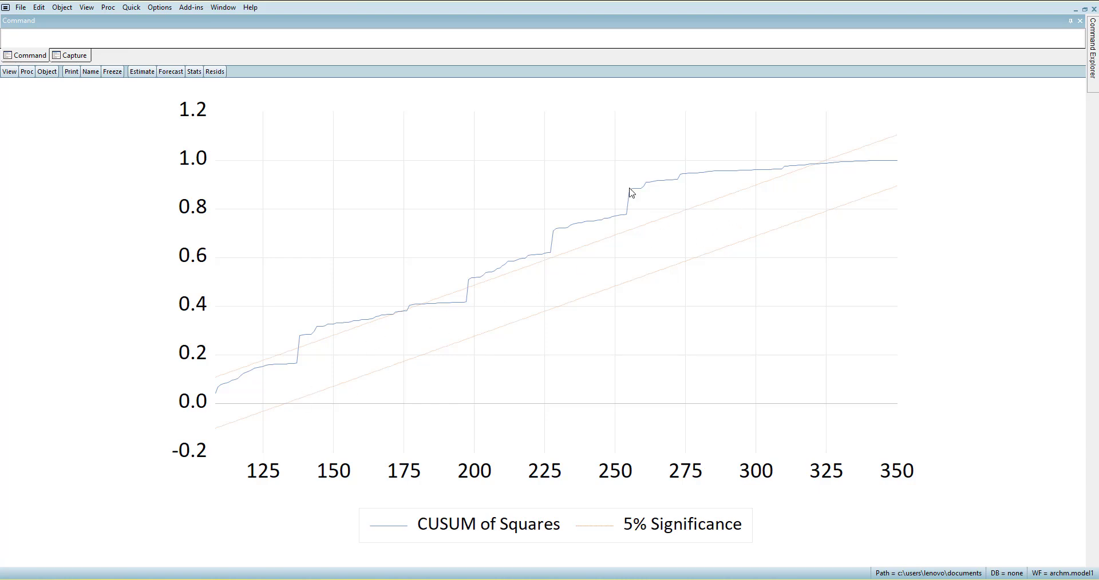
mouse_move(502, 288)
- Run the Breusch-Pagan-Godfrey heteroskedasticity test on the EQ01 residuals
left_click(10, 73)
mouse_move(74, 221)
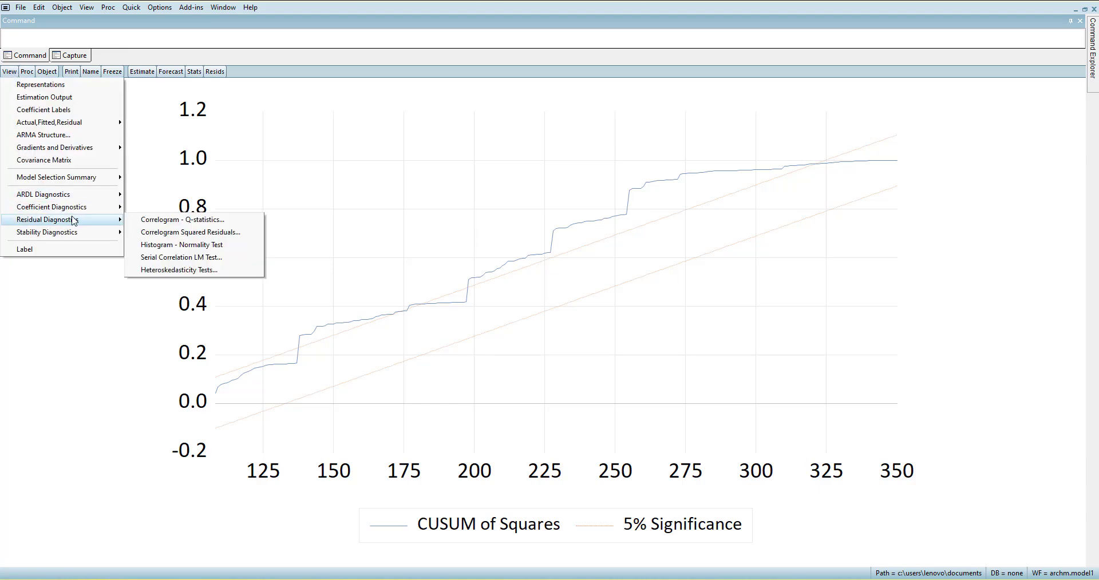
left_click(180, 270)
left_click(519, 392)
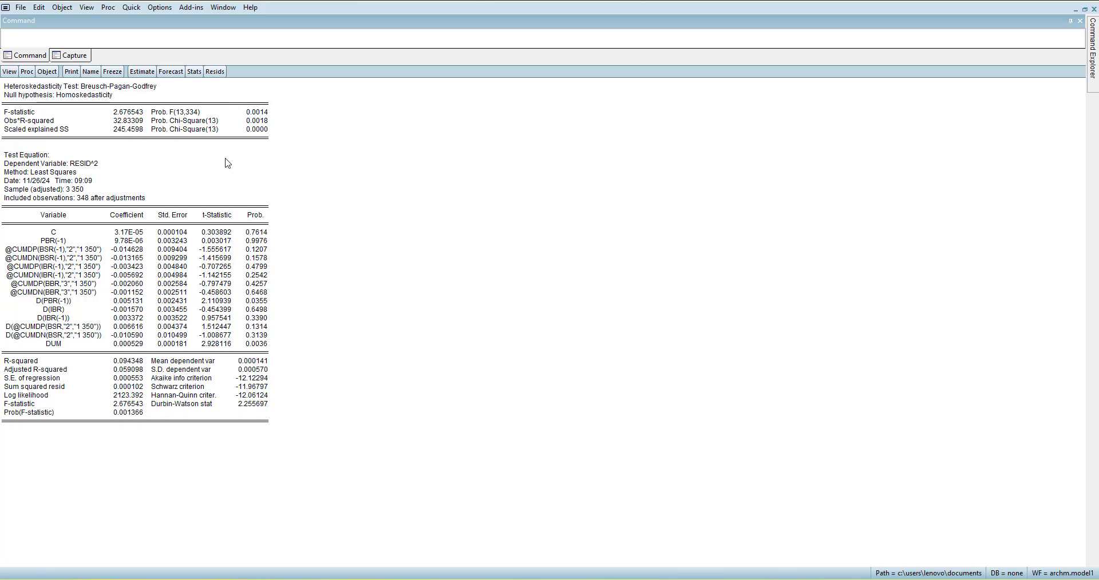
- Run the Ramsey RESET test on EQ01 with the squares of the fitted values
left_click(10, 72)
mouse_move(80, 233)
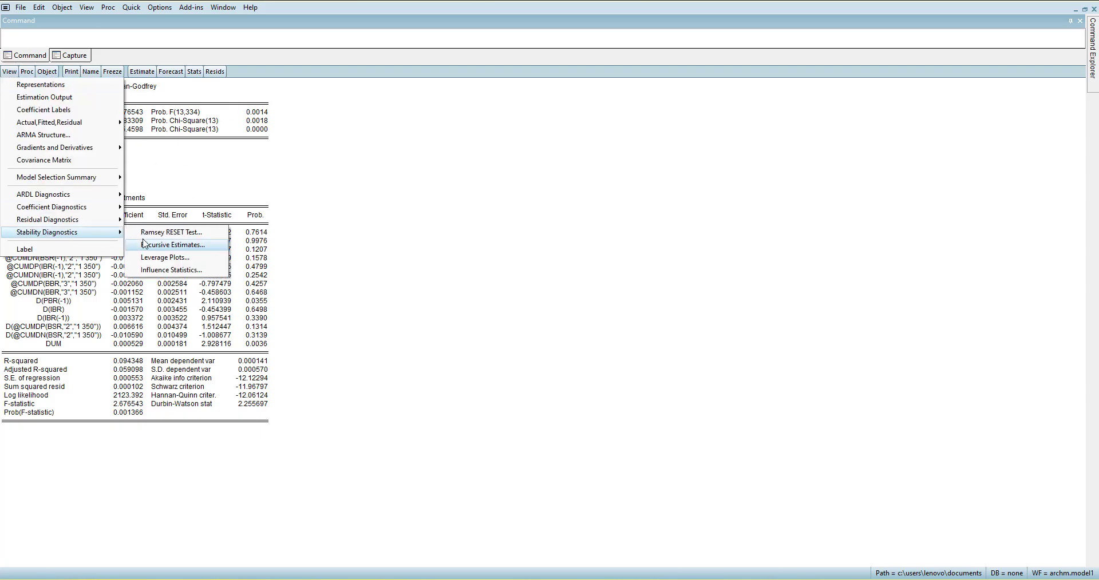
left_click(171, 232)
left_click(518, 334)
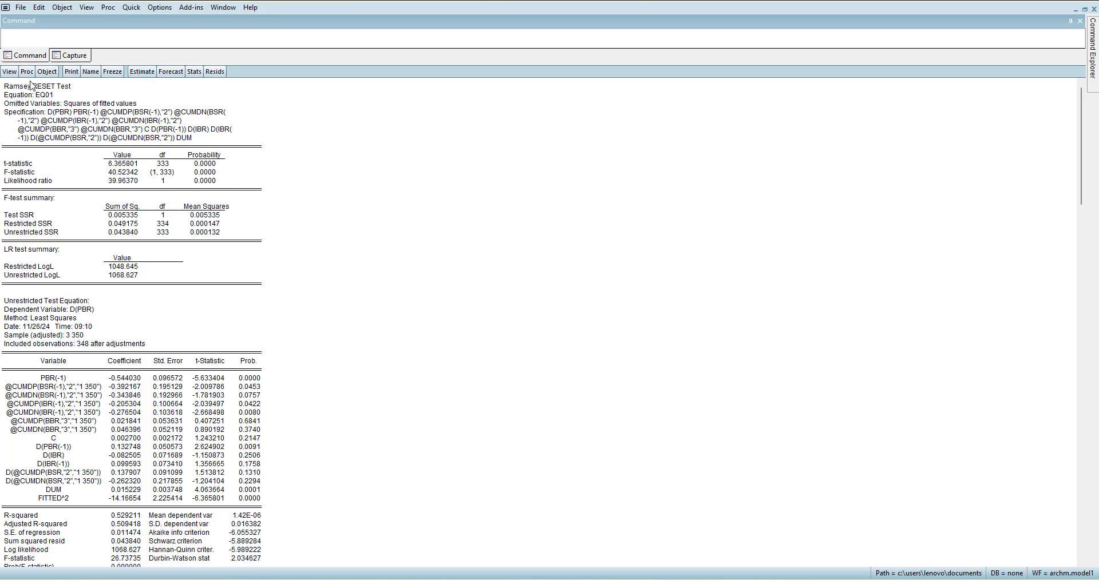
- Move dum from the fixed regressors to the linear dynamic specification (pbr dum) and re-estimate EQ01
left_click(142, 71)
key("Tab")
key("Tab")
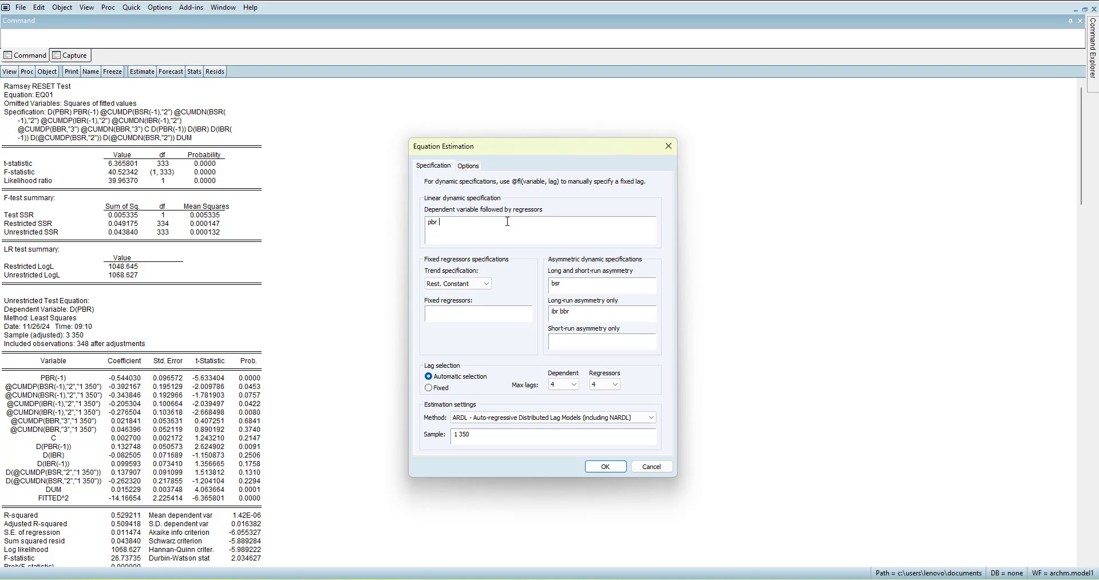
left_click(605, 467)
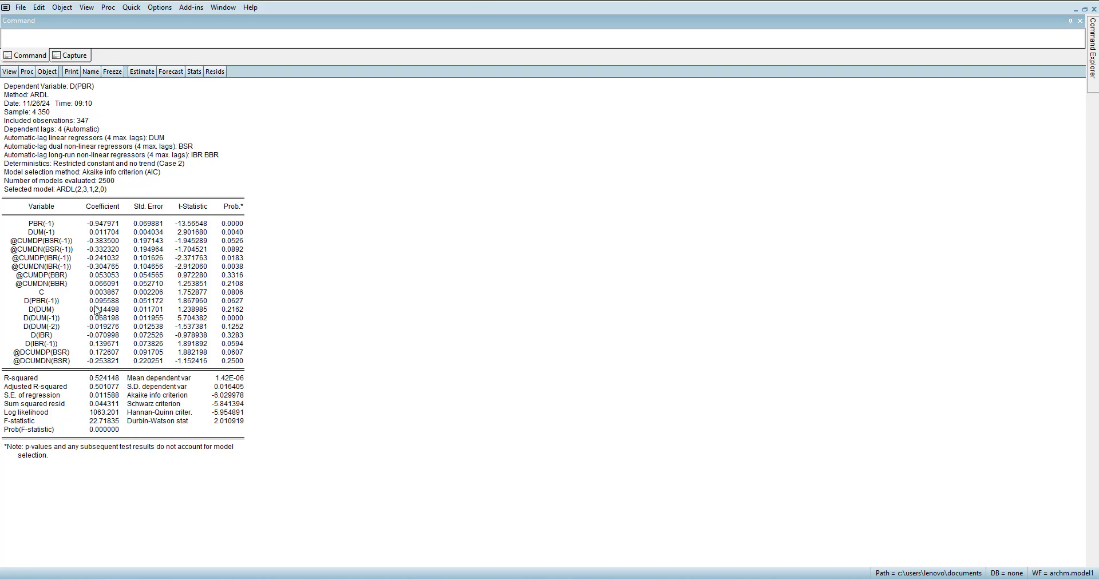
- Plot the CUSUM of Squares test for EQ01 with dum as a linear dynamic regressor
left_click(9, 71)
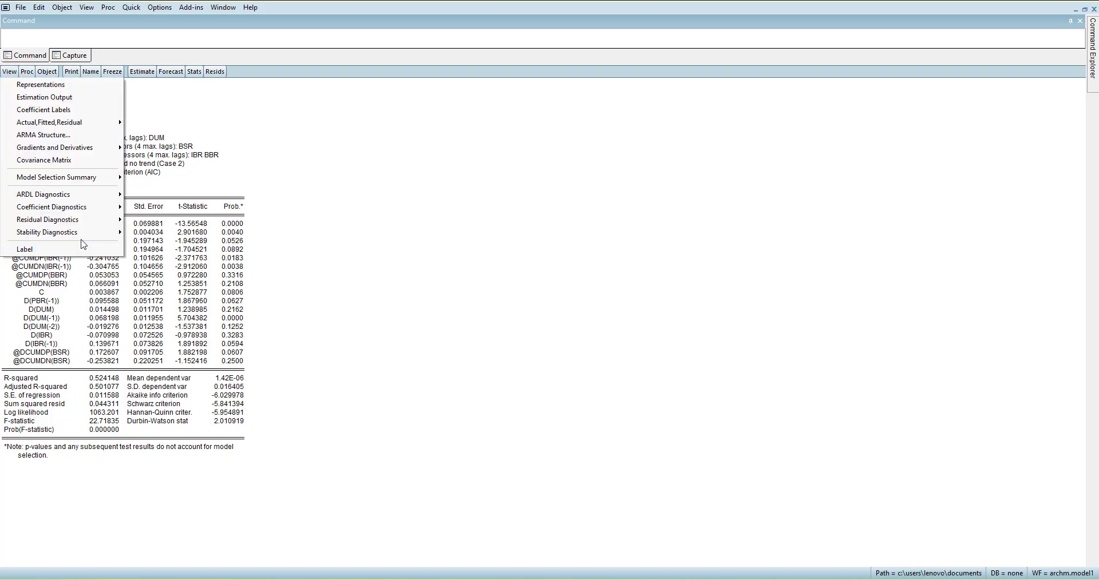
mouse_move(85, 239)
left_click(186, 246)
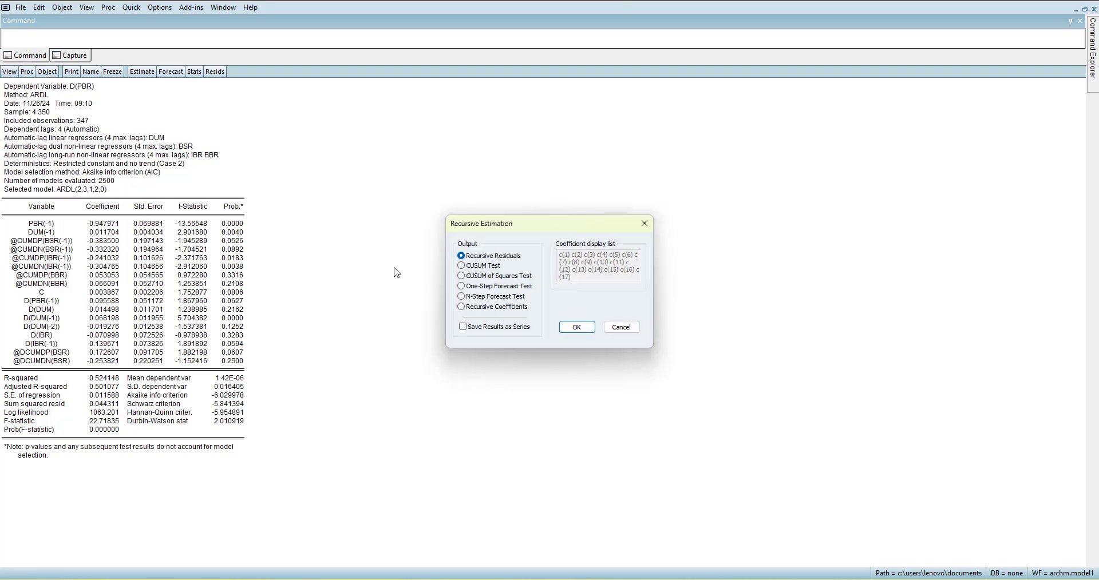
left_click(482, 277)
left_click(576, 327)
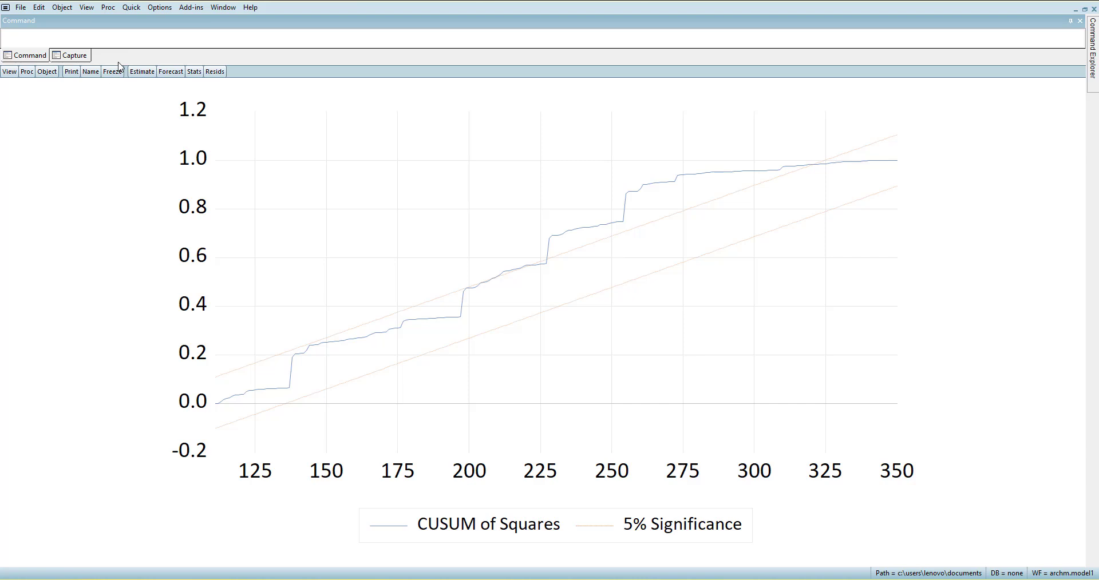
- Re-estimate EQ01 with its existing pbr dum specification and examine the significance of its cointegrating coefficients
left_click(137, 73)
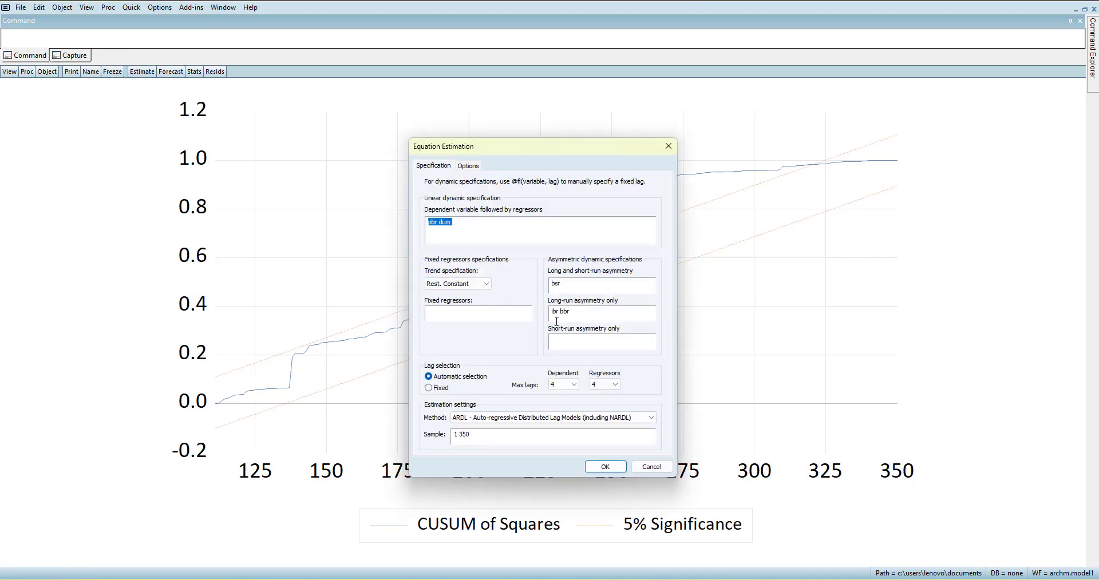
left_click(605, 466)
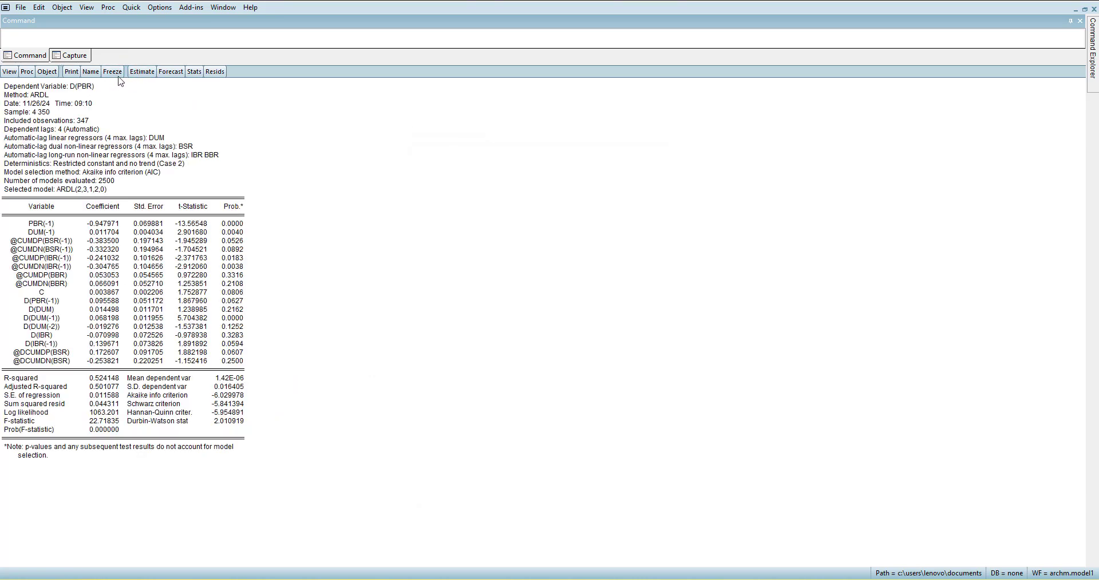
left_click(9, 72)
mouse_move(83, 211)
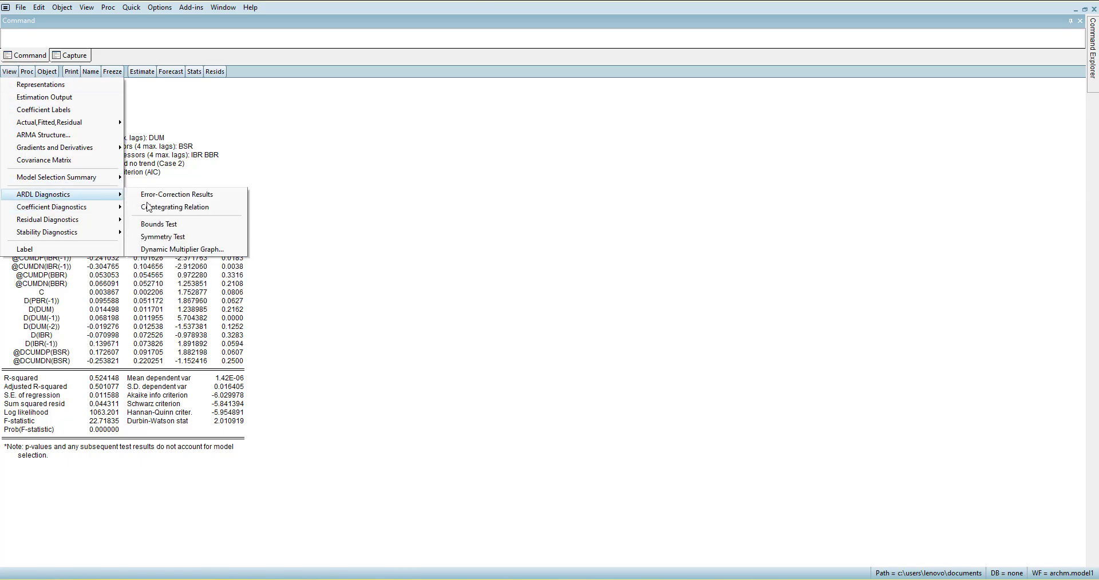
left_click(166, 207)
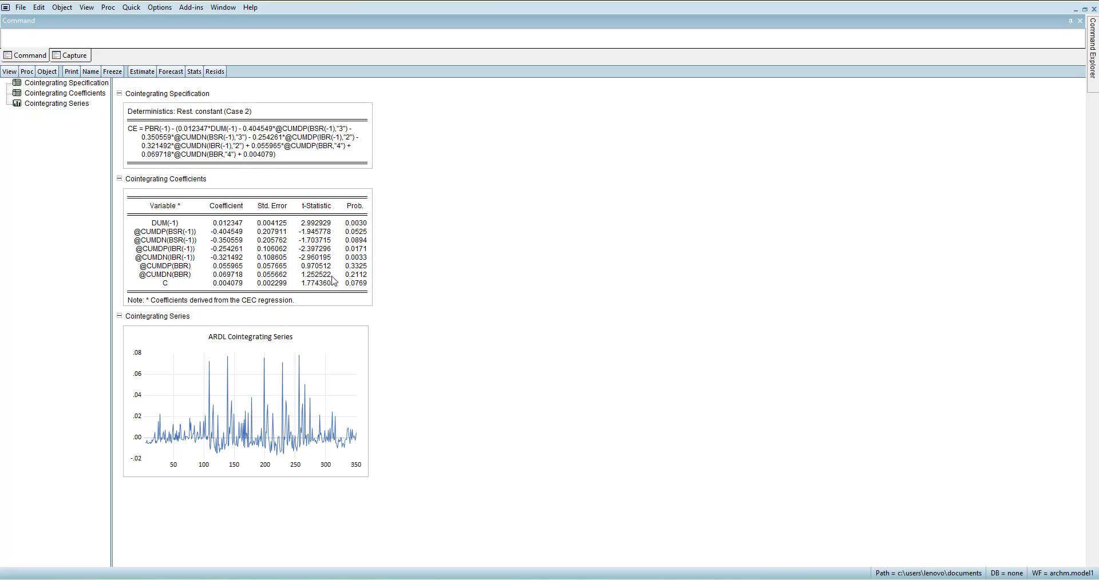
- Move bbr from long-run asymmetry to the linear dynamic regressors beside dum, keep ibr as long-run asymmetric, and re-estimate EQ01
left_click(139, 72)
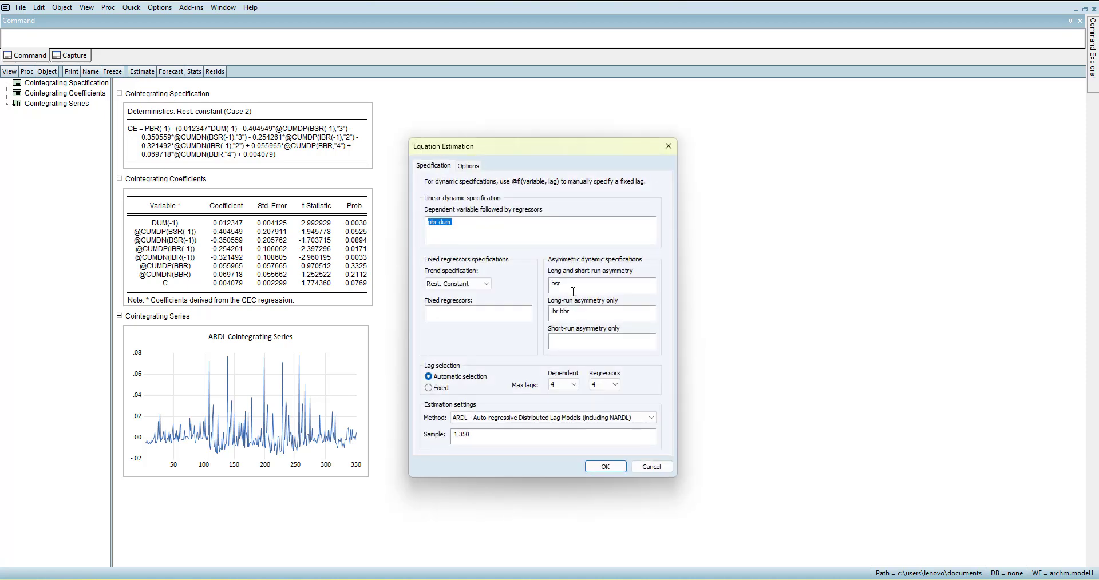
left_click_drag(575, 314, 560, 314)
left_click(604, 467)
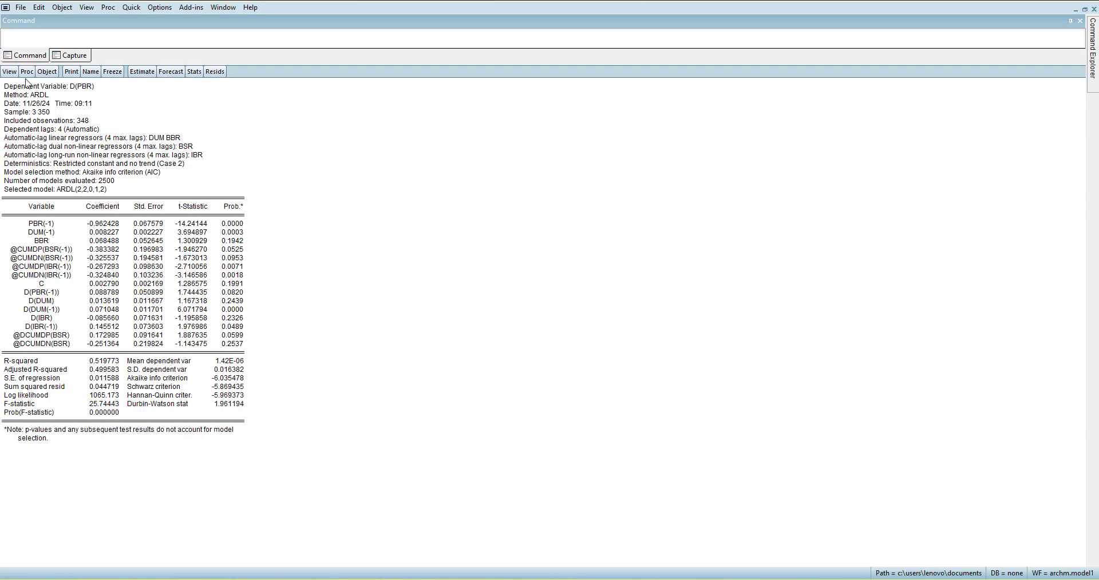
- Run the ARDL coefficient symmetry test on EQ01 for the asymmetric regressors bsr and ibr
left_click(9, 71)
mouse_move(66, 208)
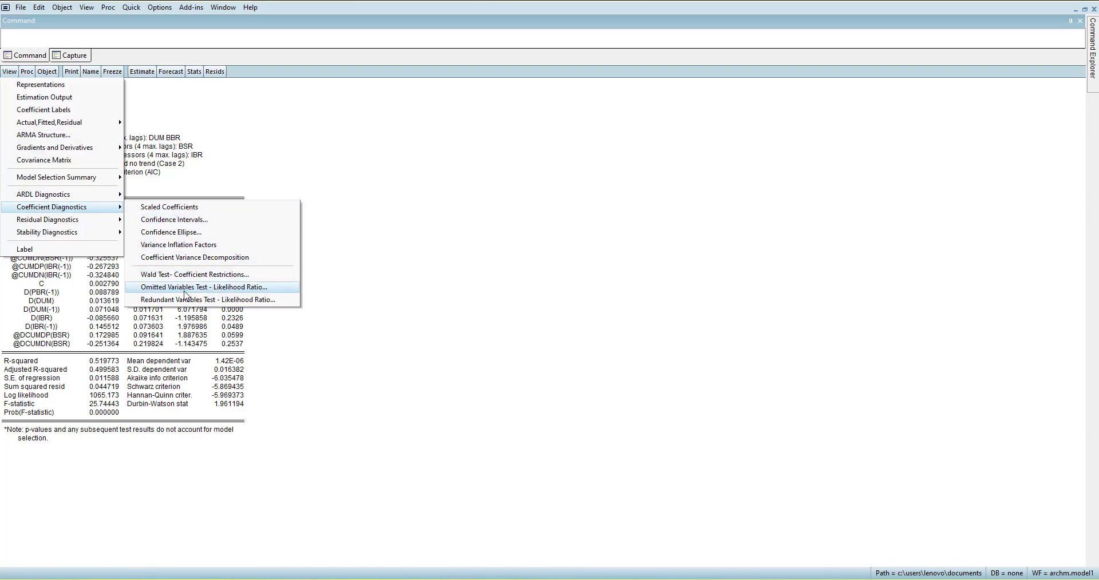
left_click(186, 237)
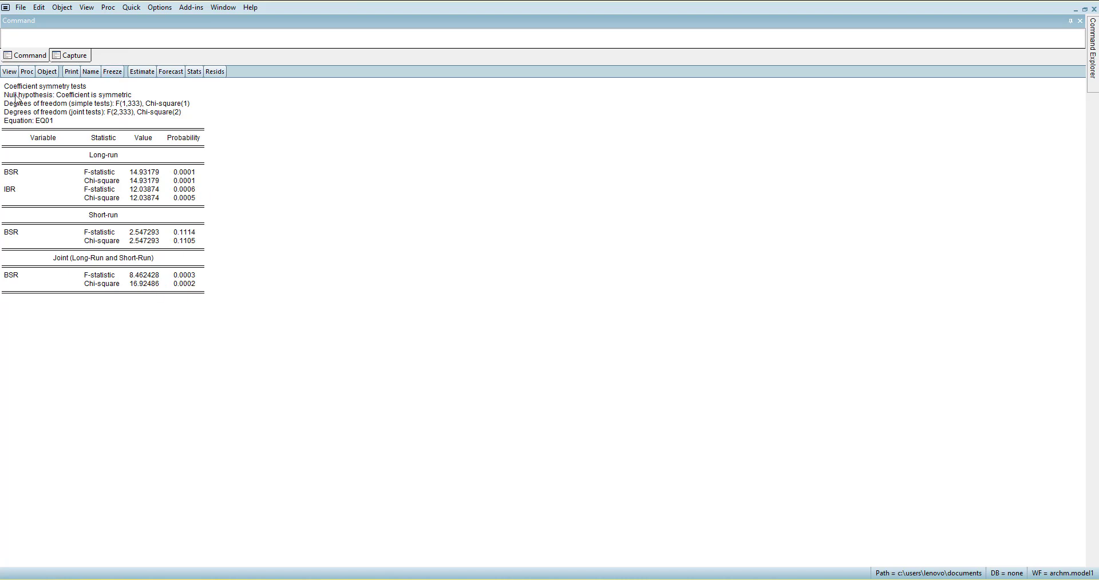
- Run the ARDL bounds test and plot the CUSUM of Squares test for EQ01 with bbr as a linear regressor
left_click(9, 71)
mouse_move(117, 195)
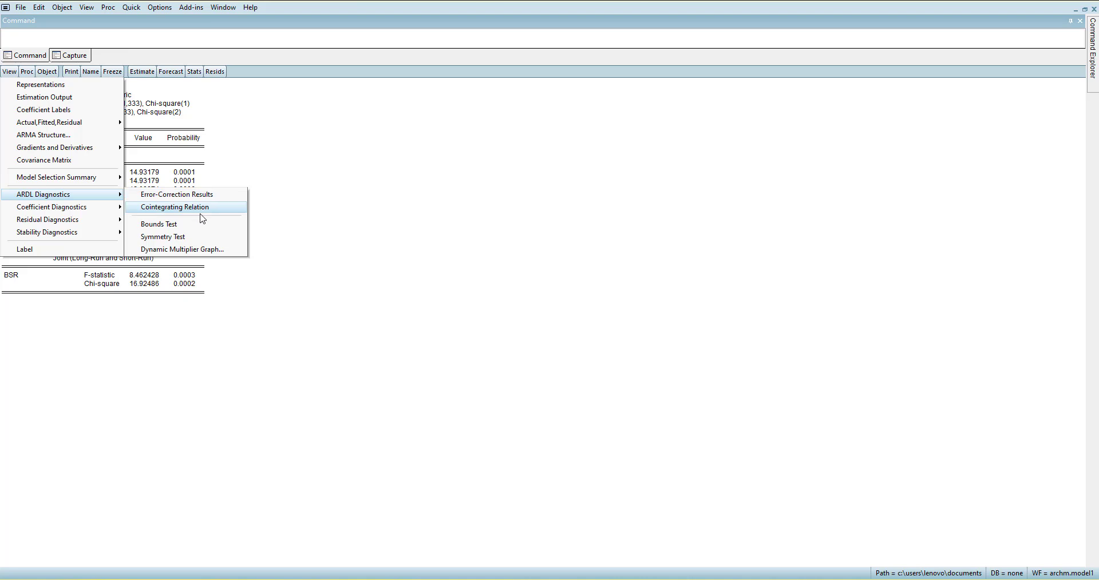
left_click(227, 223)
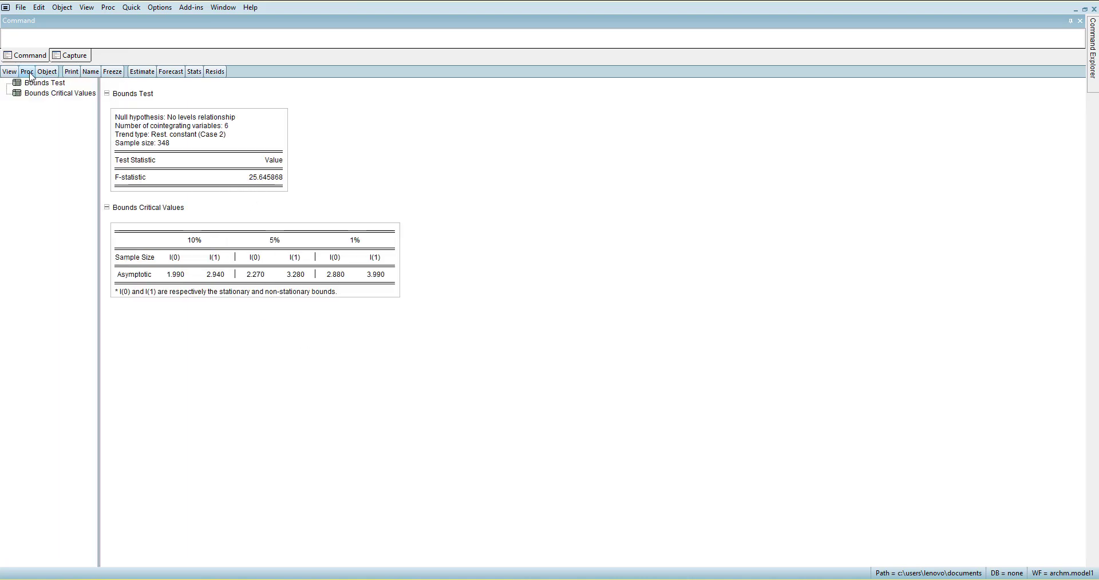
left_click(9, 71)
mouse_move(83, 233)
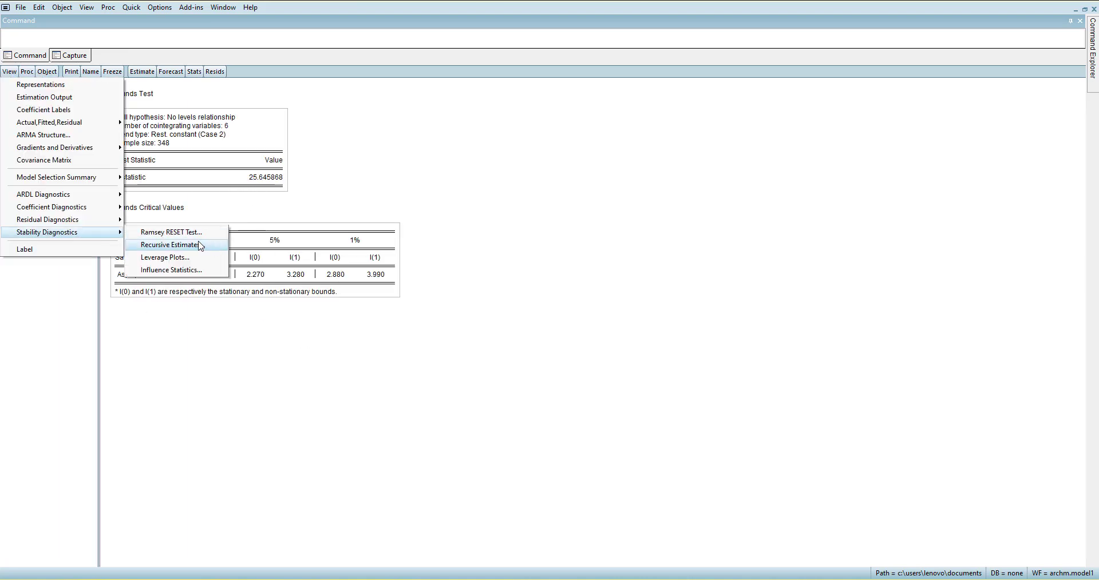
left_click(201, 245)
left_click(461, 276)
left_click(577, 326)
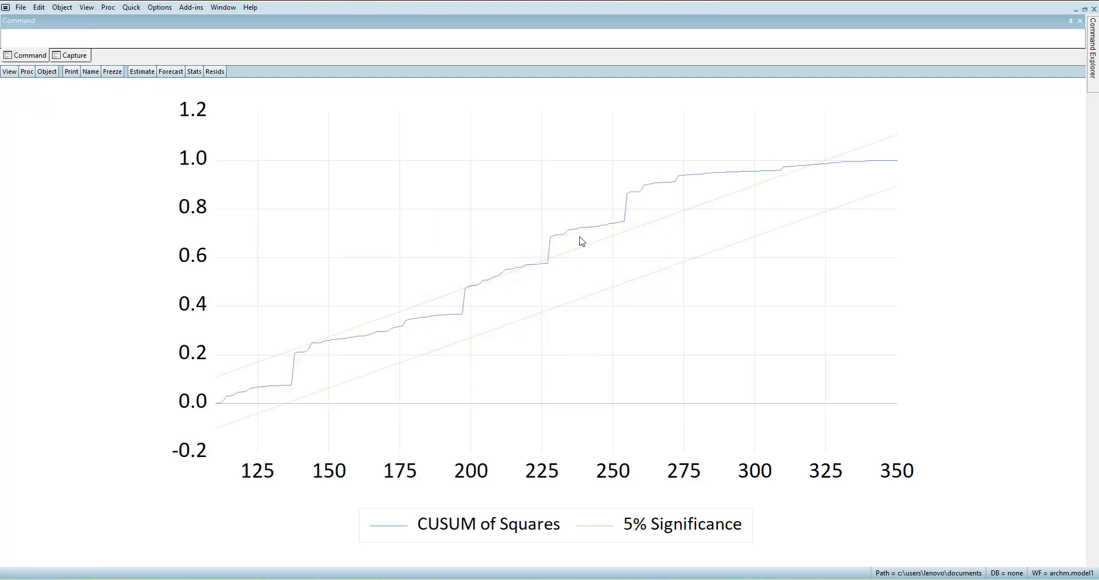
- Run the Breusch-Pagan-Godfrey heteroskedasticity test on the EQ01 residuals with the default regressors
left_click(10, 72)
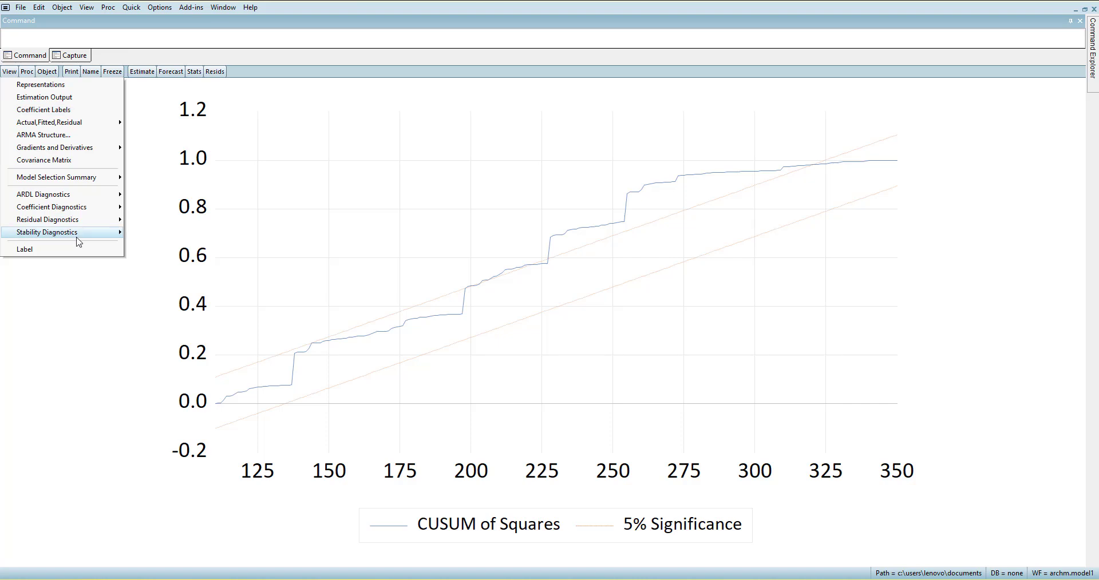
mouse_move(53, 223)
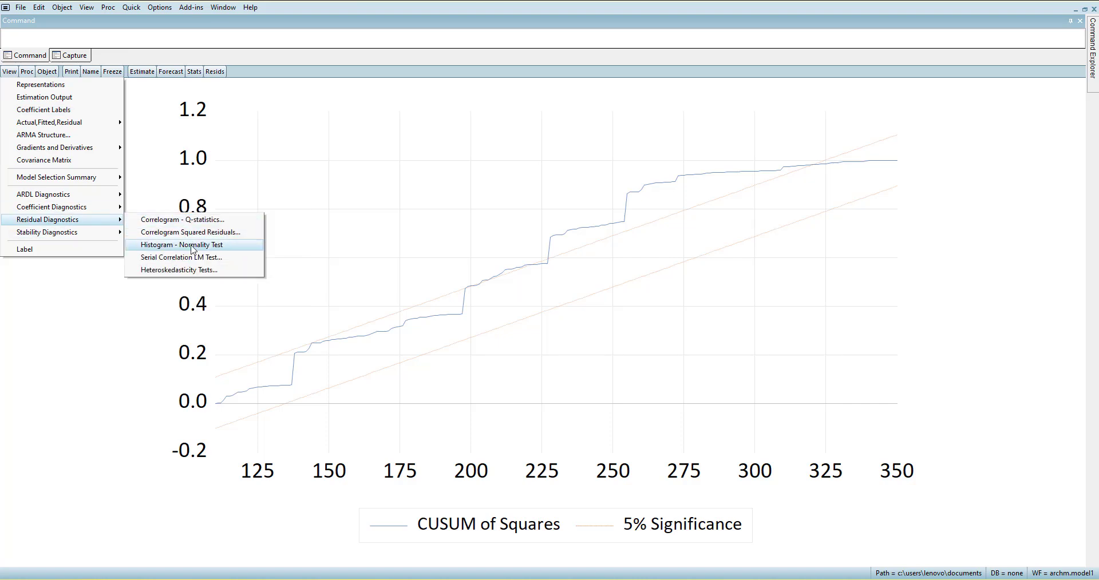
left_click(172, 271)
left_click(519, 393)
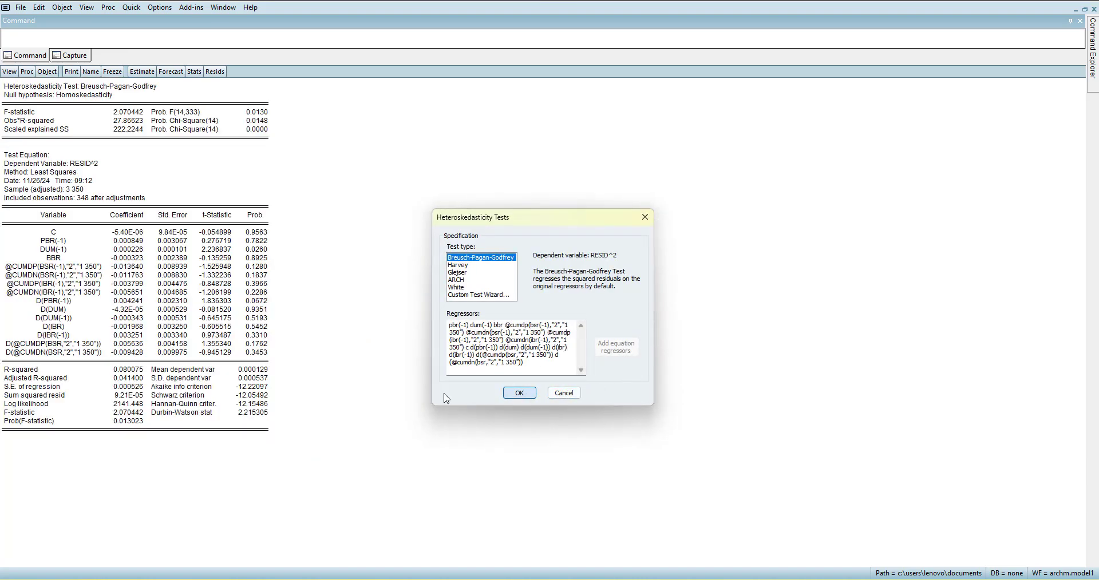
- View the ARDL cointegrating relation of EQ01 and examine the significance of its long-run coefficients
left_click(14, 73)
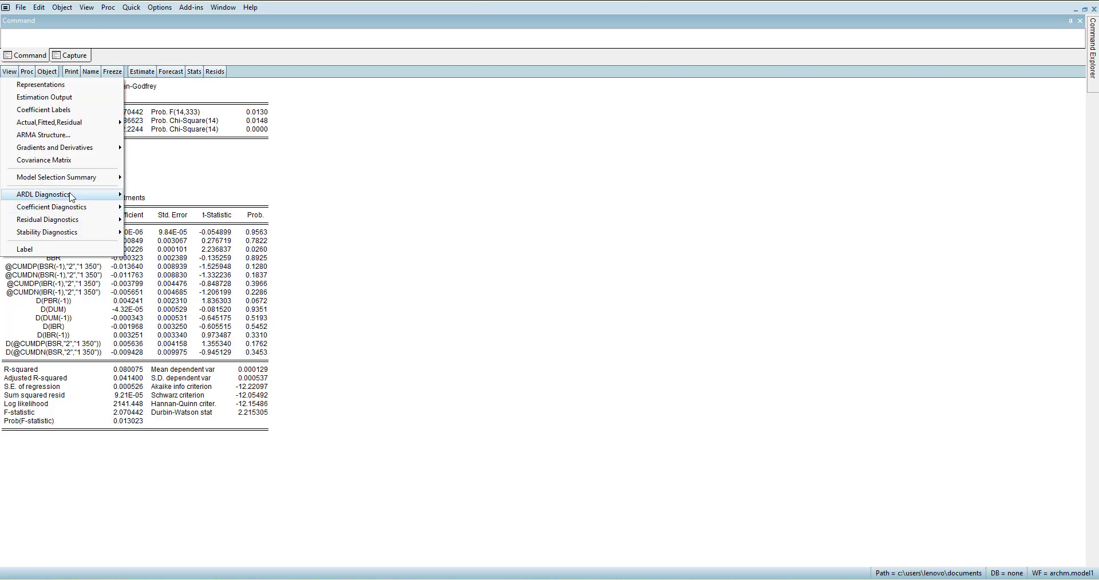
mouse_move(57, 195)
left_click(172, 209)
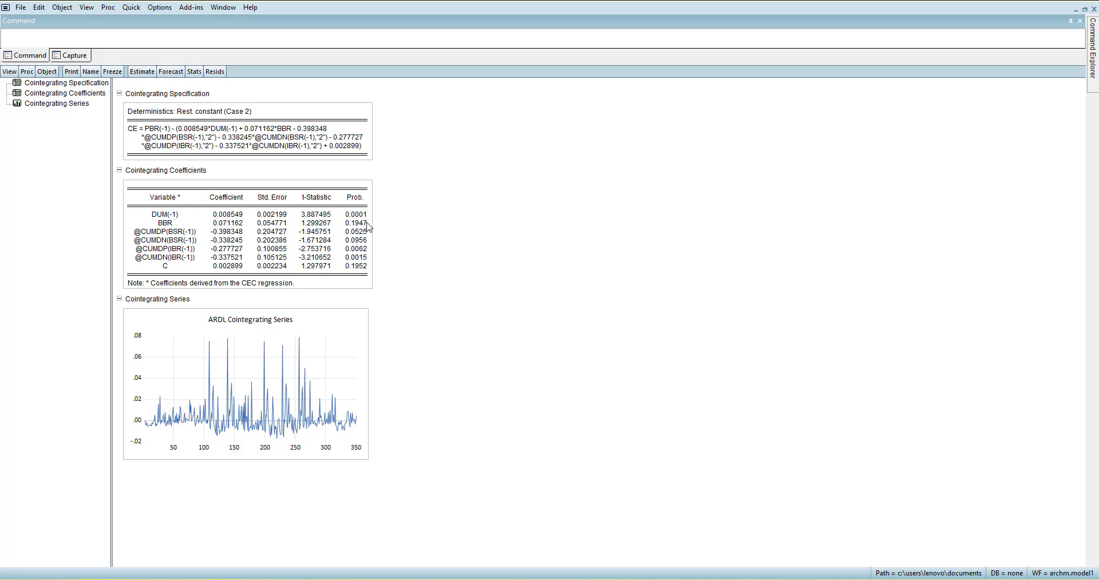
- Run the Ramsey RESET test on EQ01 using the squares of the fitted values
left_click(9, 71)
mouse_move(91, 232)
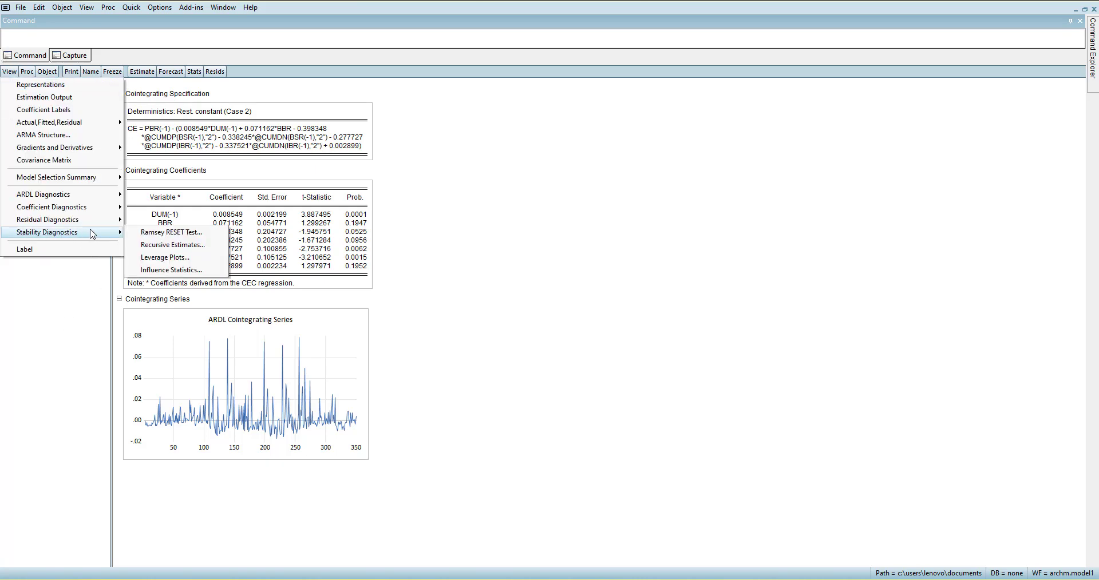
left_click(166, 232)
left_click(511, 336)
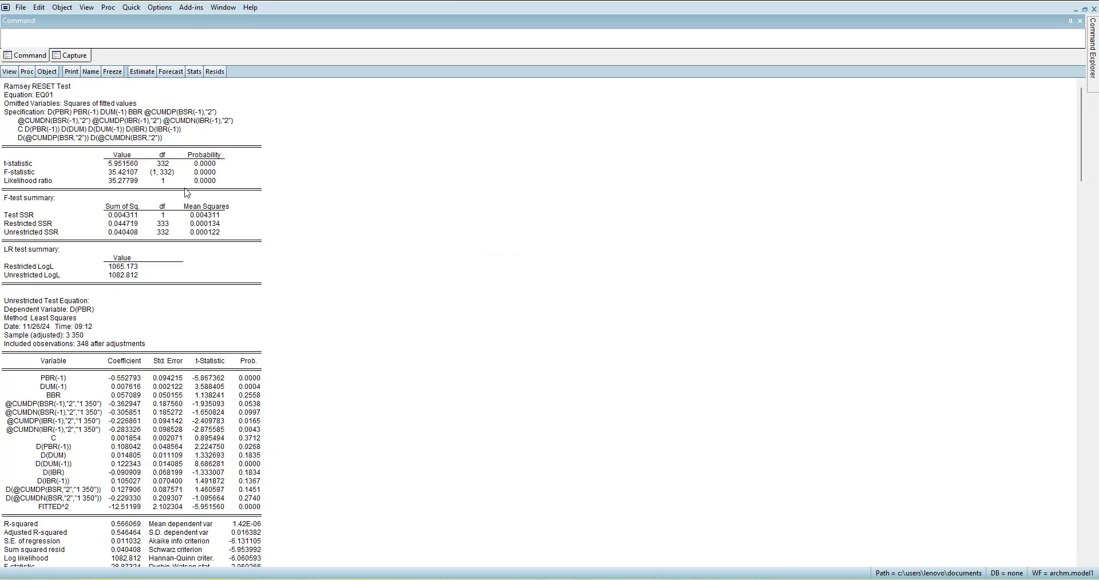
- Add the squared term bbr*bbr to the linear dynamic specification, making it pbr dum bbr bbr*bbr, and re-estimate EQ01
left_click(142, 71)
left_click(478, 226)
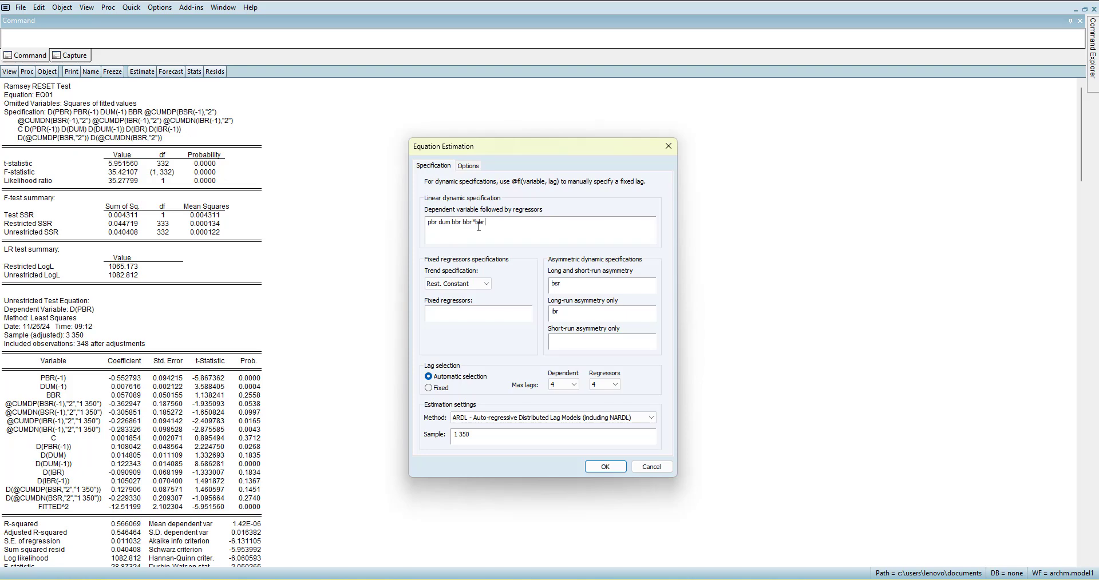
left_click(604, 466)
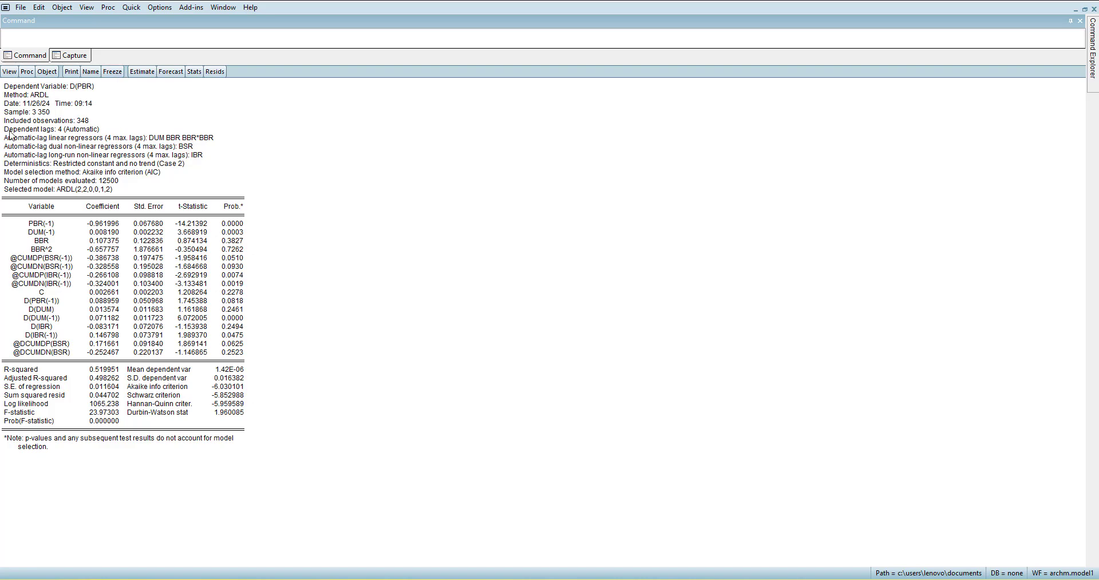
- Run the coefficient symmetry test and the ARDL bounds test on EQ01 with the bbr*bbr term included
left_click(9, 72)
mouse_move(94, 196)
left_click(198, 240)
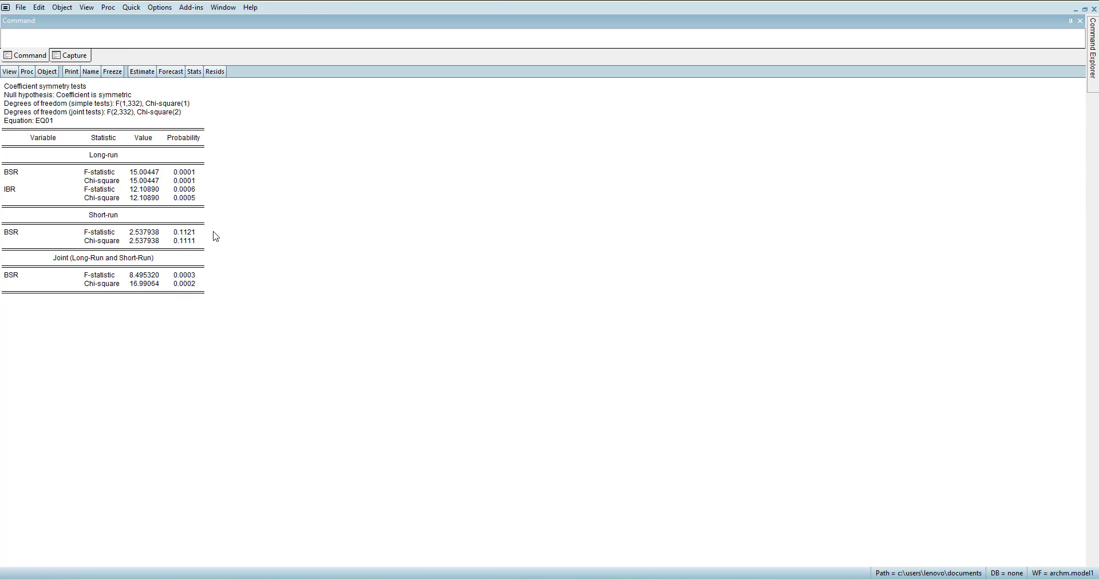
left_click(6, 73)
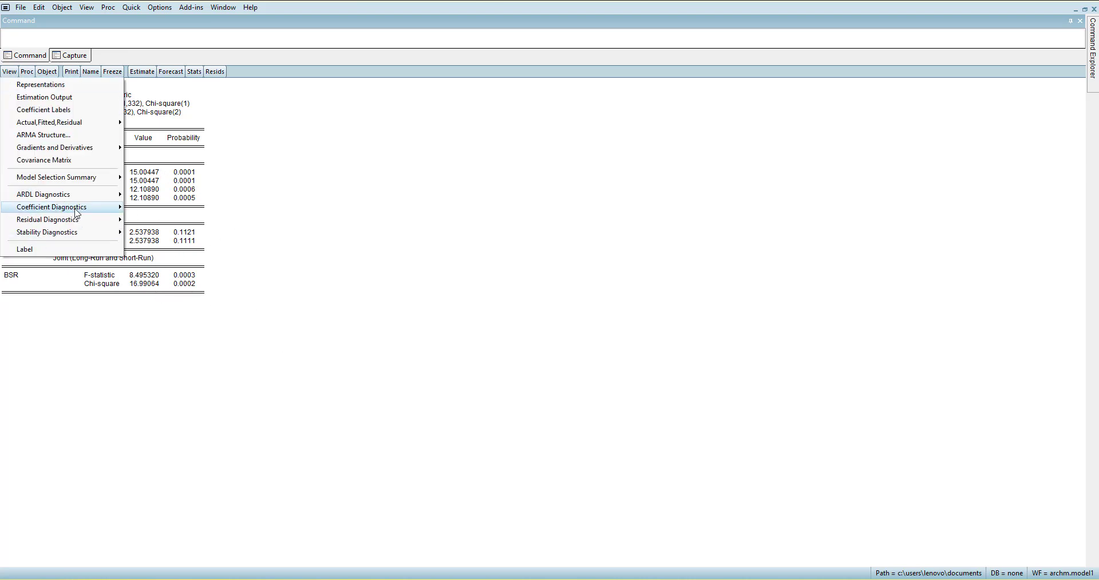
mouse_move(86, 196)
left_click(198, 227)
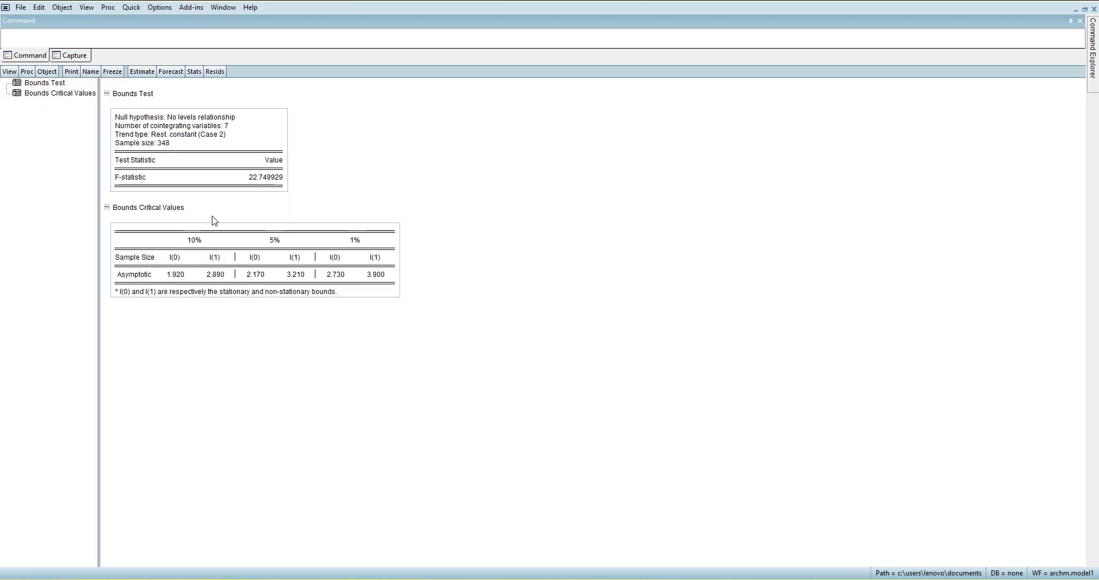
- Check the stability of EQ01 with bbr*bbr by plotting the CUSUM of Squares test and running the Ramsey RESET test
left_click(9, 71)
mouse_move(81, 233)
left_click(172, 245)
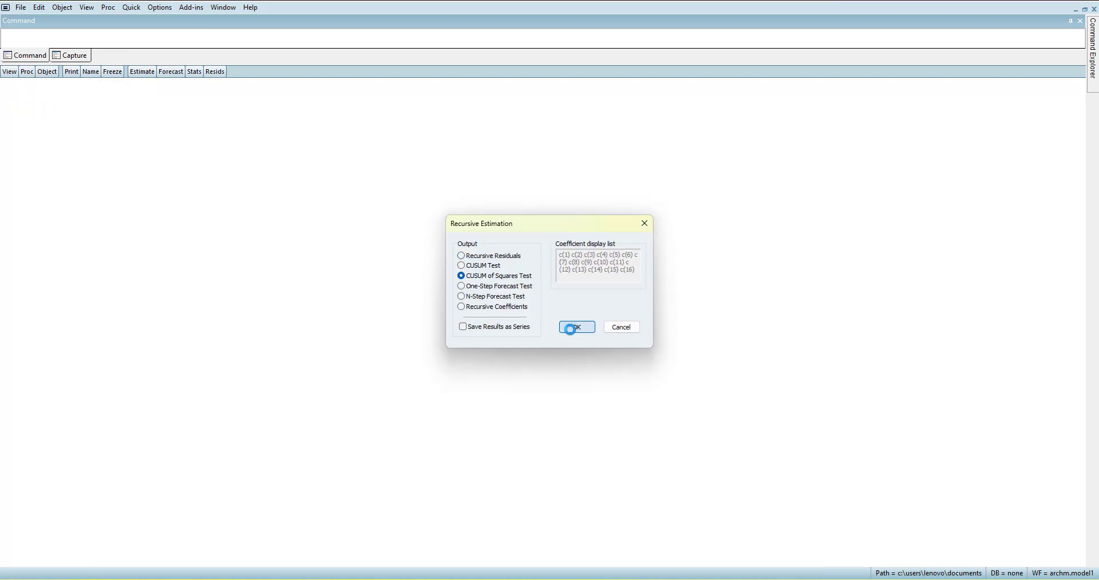
left_click(569, 326)
left_click(10, 72)
mouse_move(110, 235)
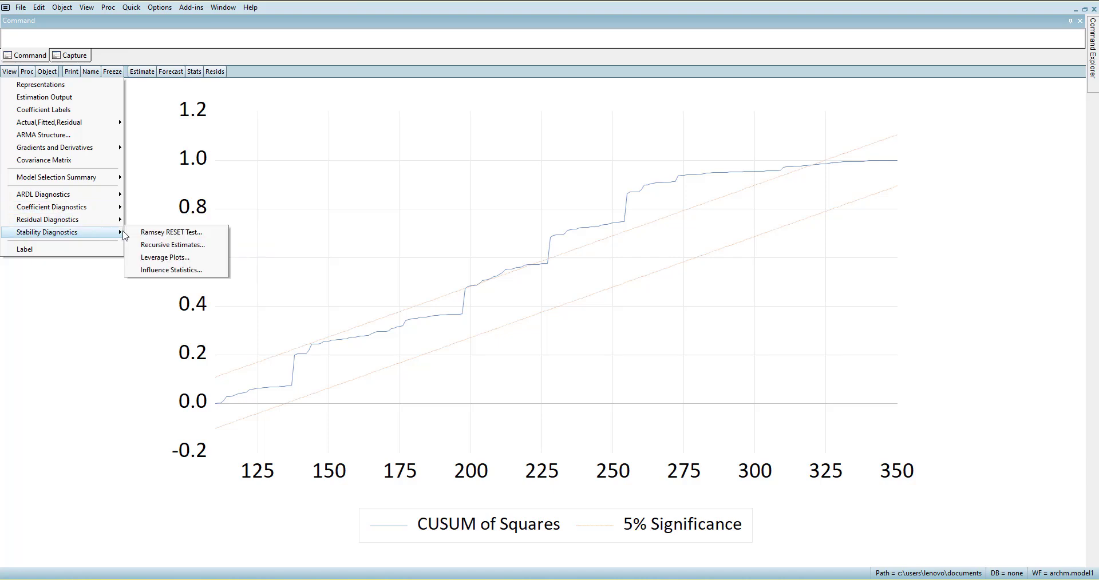
left_click(171, 233)
left_click(527, 331)
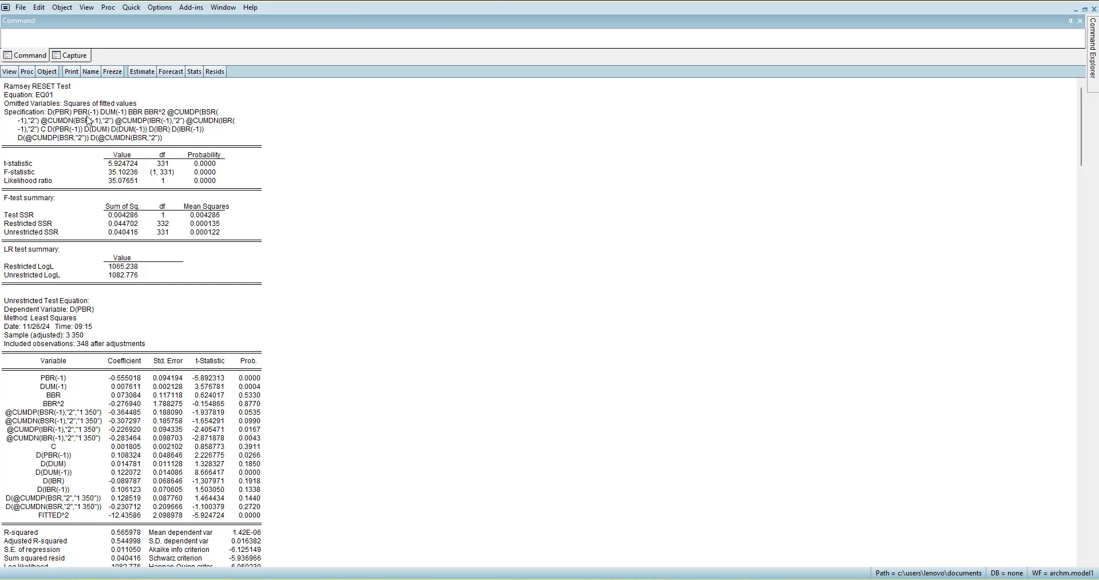
- View the cointegrating relation of EQ01 and examine the significance of bbr and its squared term
left_click(10, 71)
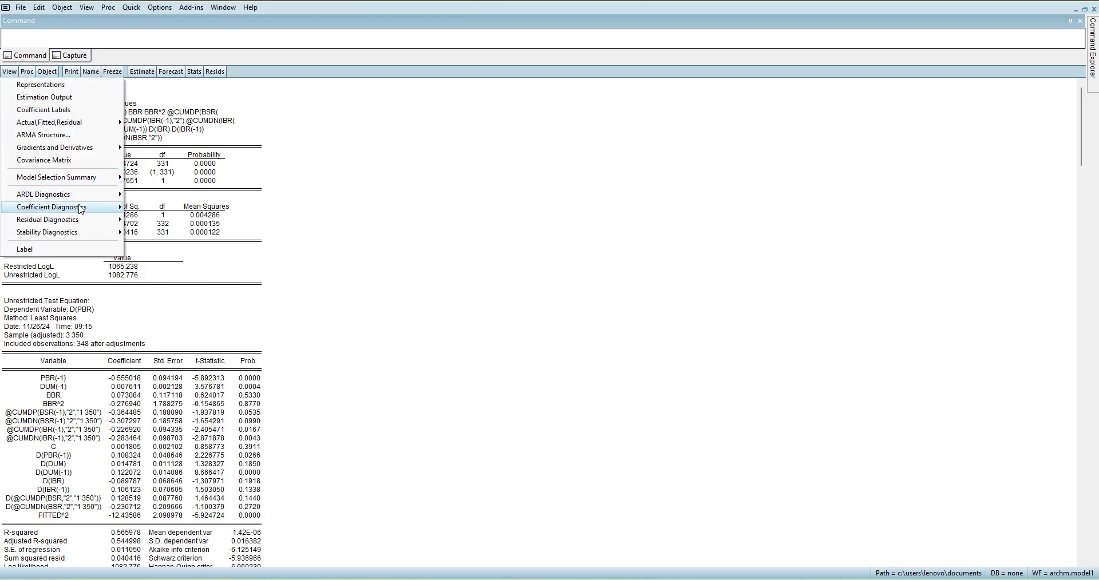
mouse_move(86, 194)
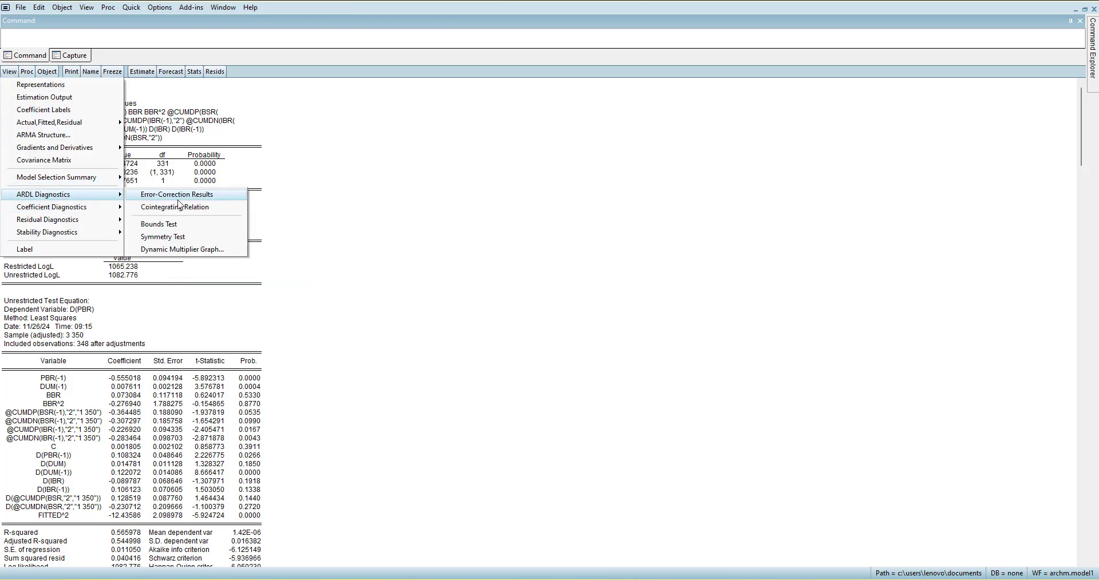
left_click(175, 207)
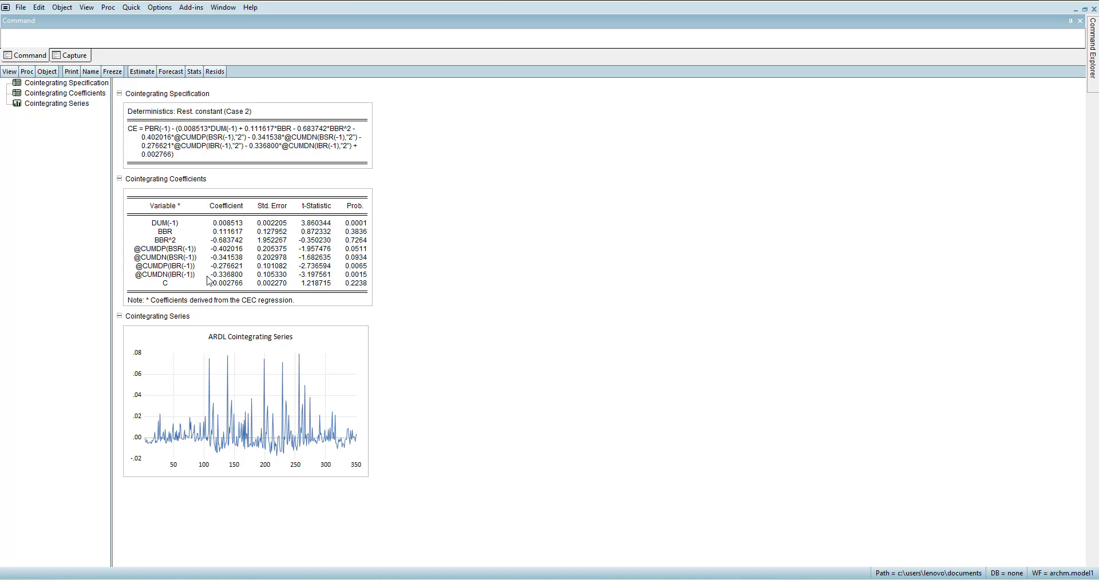
left_click(10, 72)
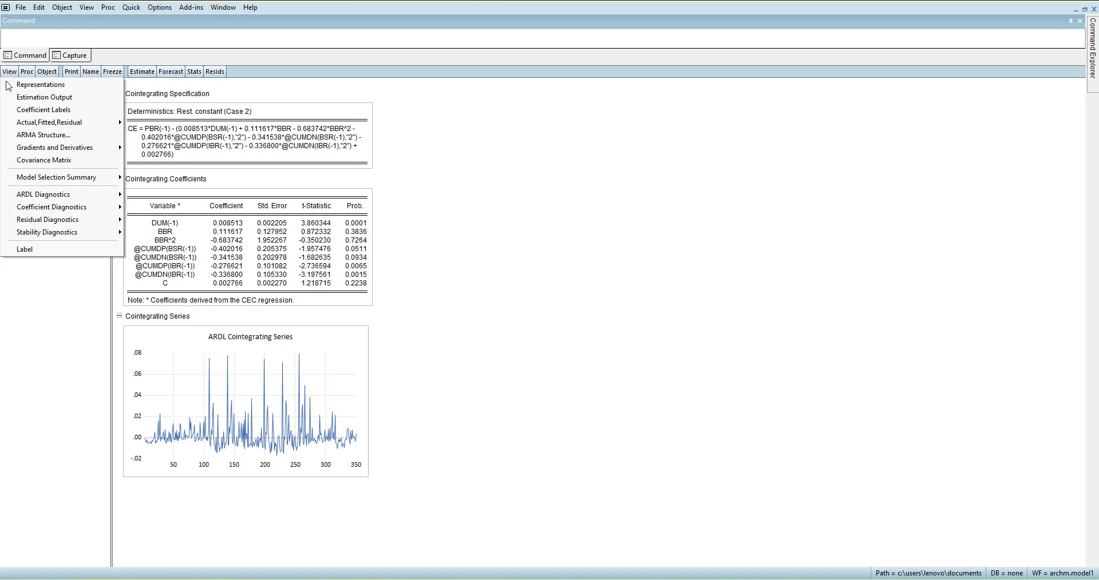
mouse_move(89, 208)
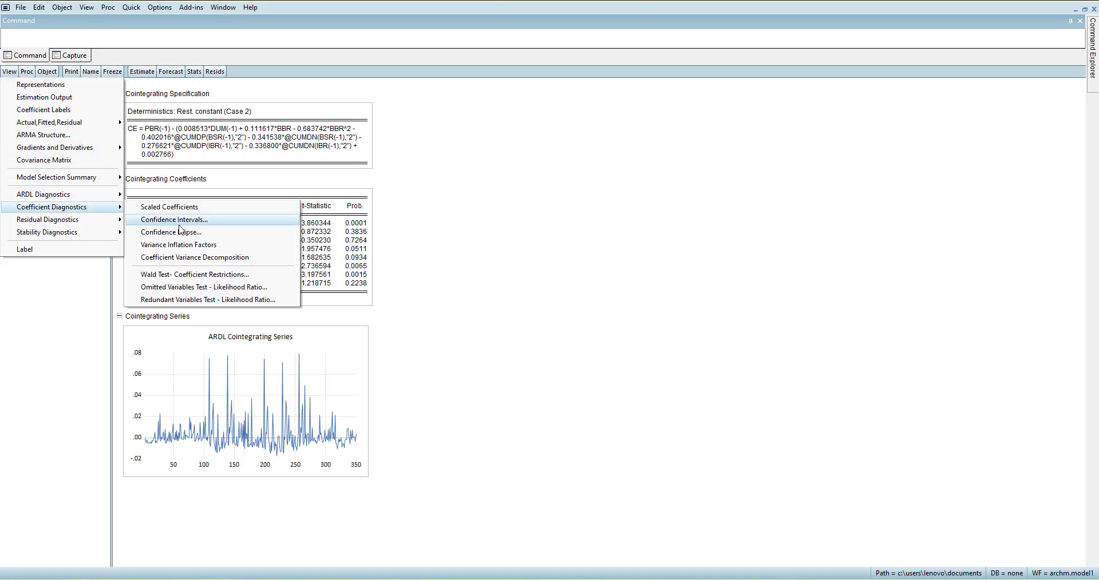
left_click(504, 306)
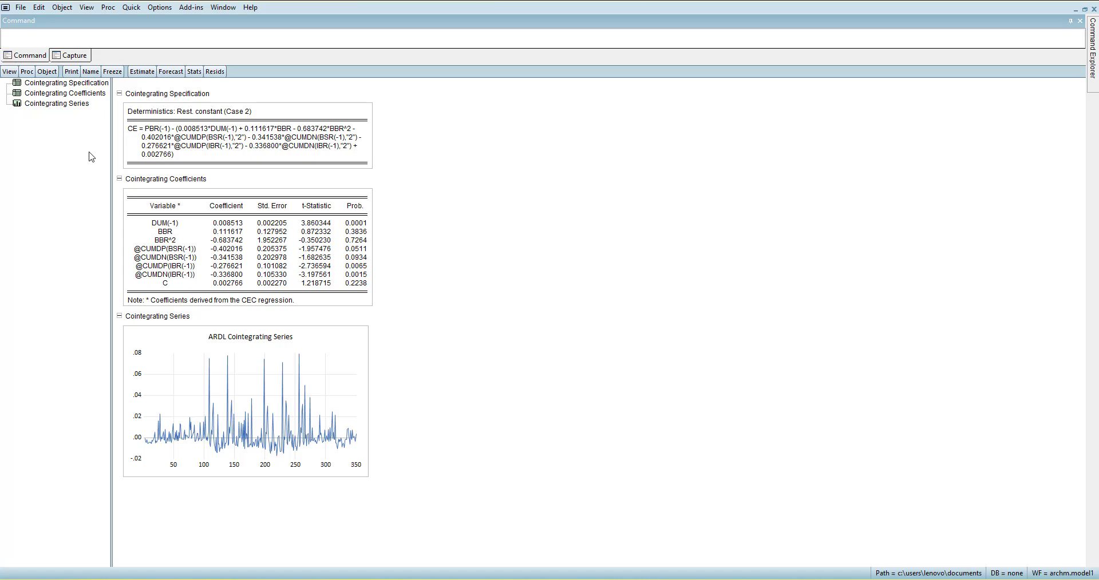
- View the error-correction results of EQ01 and compare the conditional error correction and error correction coefficient tables
left_click(9, 73)
mouse_move(116, 208)
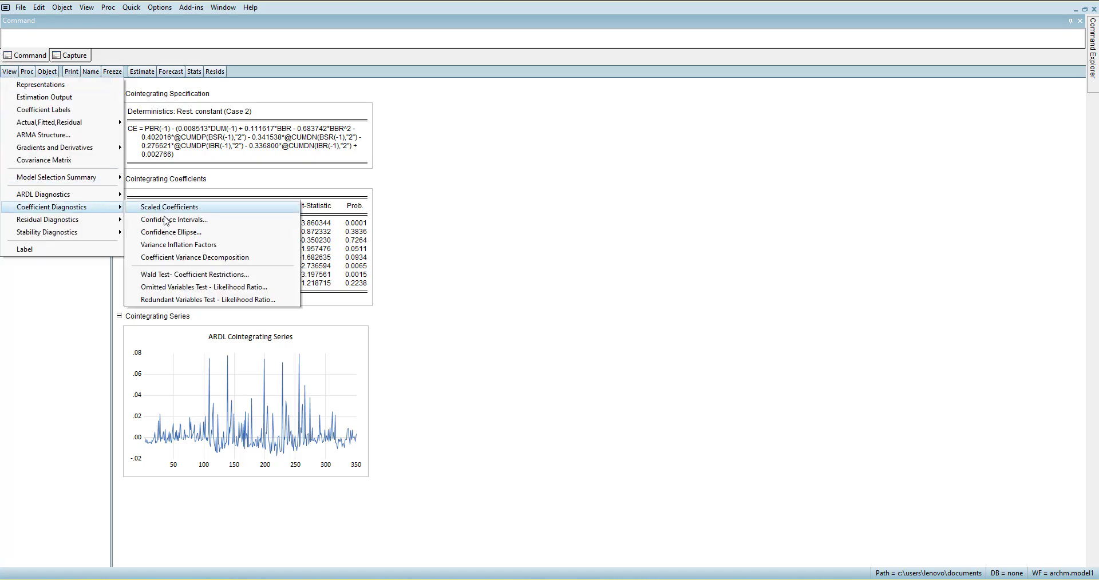
left_click(161, 196)
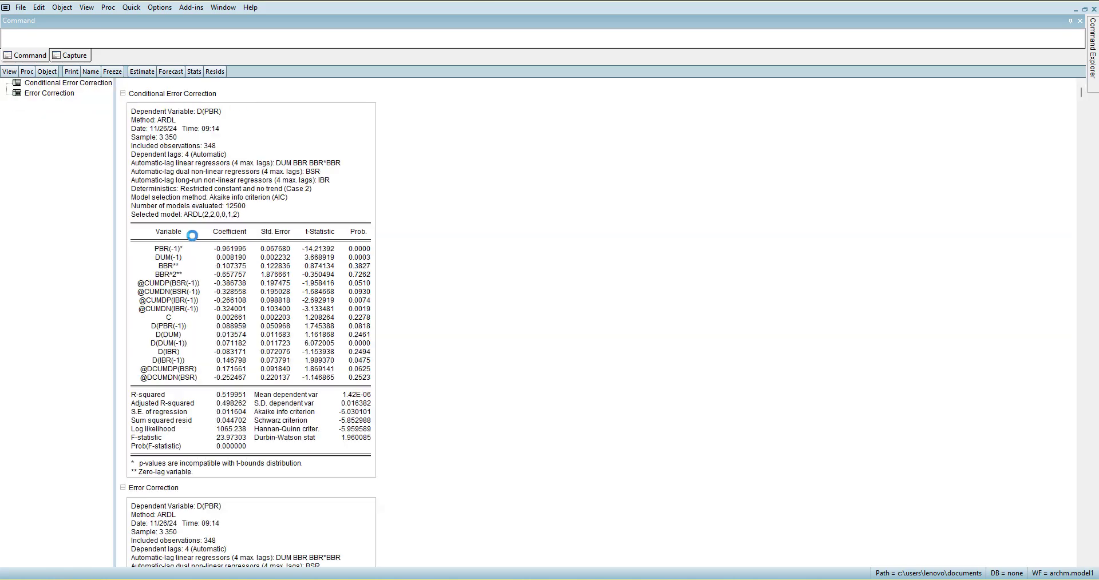
scroll(270, 343, "down", 4)
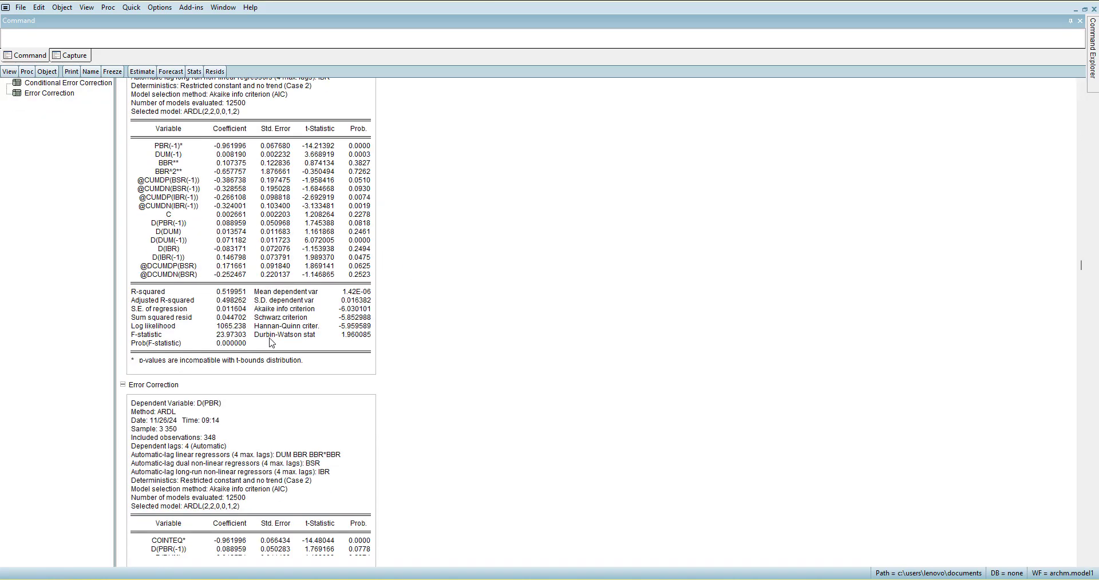
scroll(270, 341, "down", 6)
left_click(159, 408)
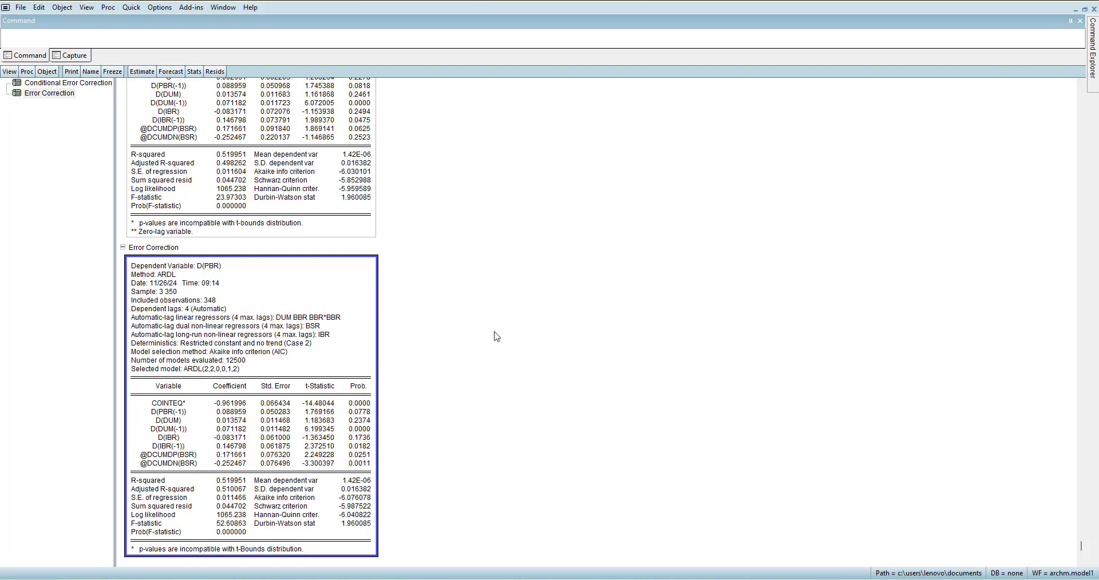
scroll(293, 390, "up", 9)
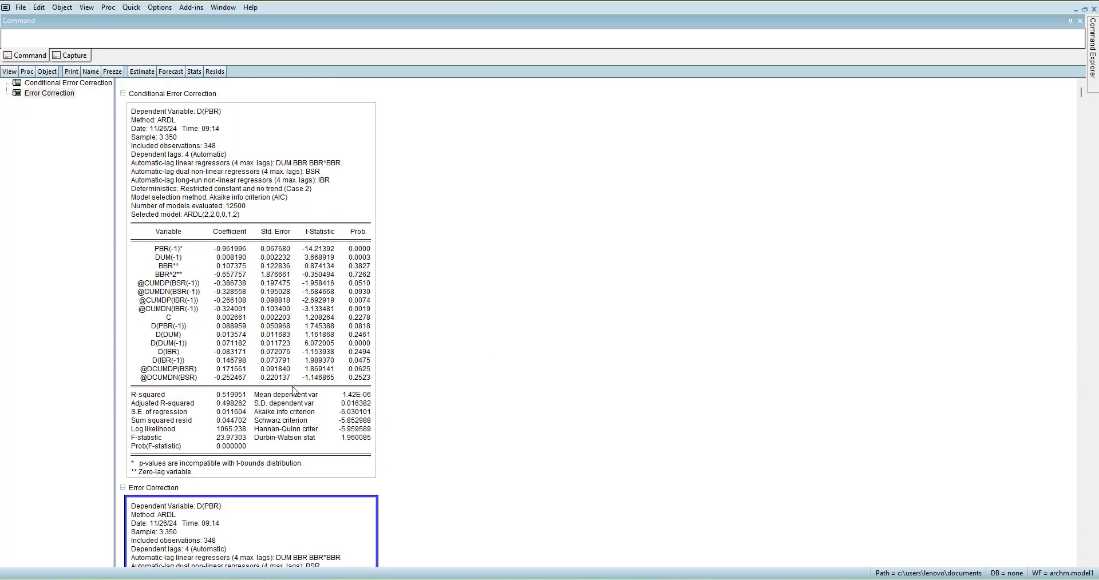
left_click(463, 304)
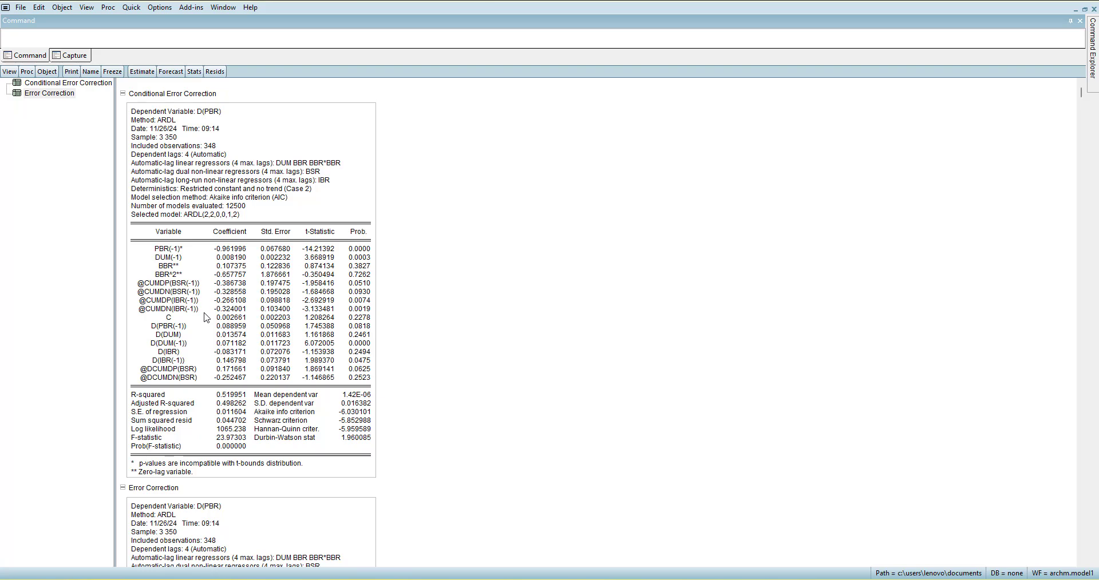
scroll(229, 515, "down", 9)
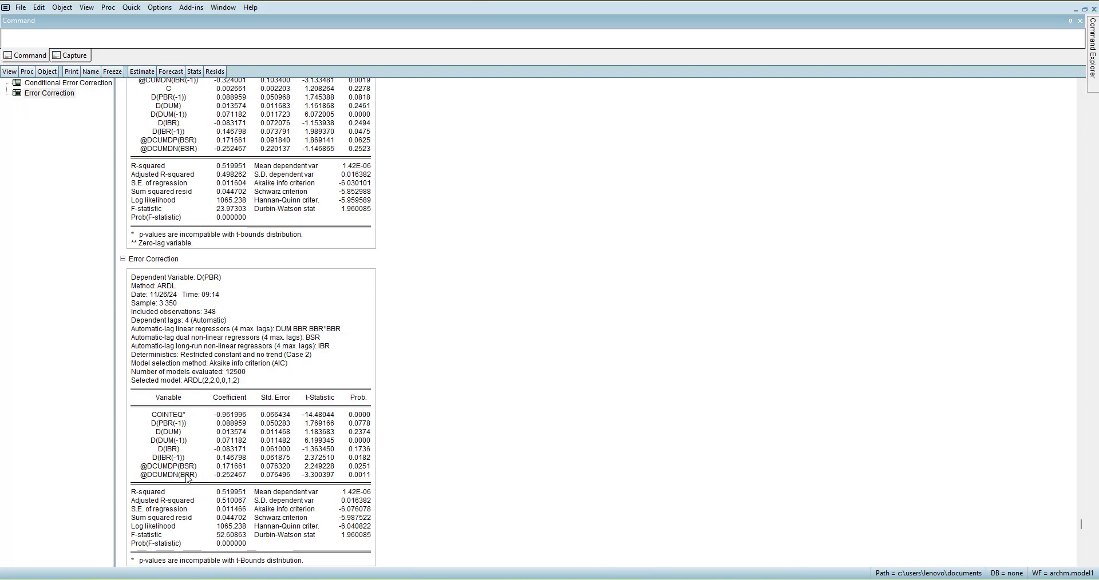
scroll(216, 395, "up", 9)
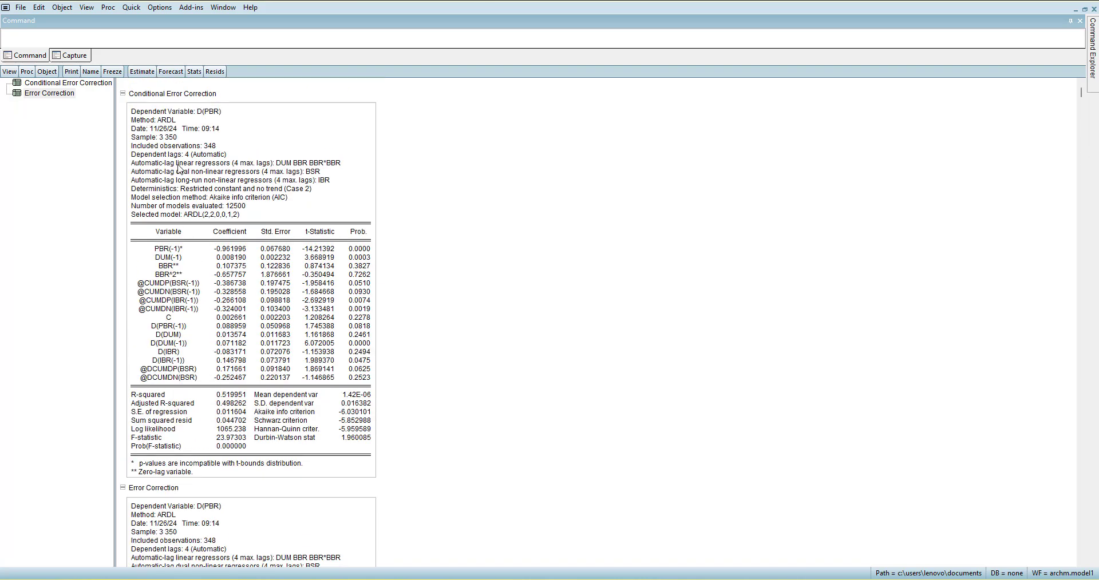
- Generate the dynamic multiplier graphs for EQ01 using the Dynamic multiplier evolution, a horizon of 15 and shaded 0.95 confidence intervals
left_click(9, 71)
mouse_move(79, 199)
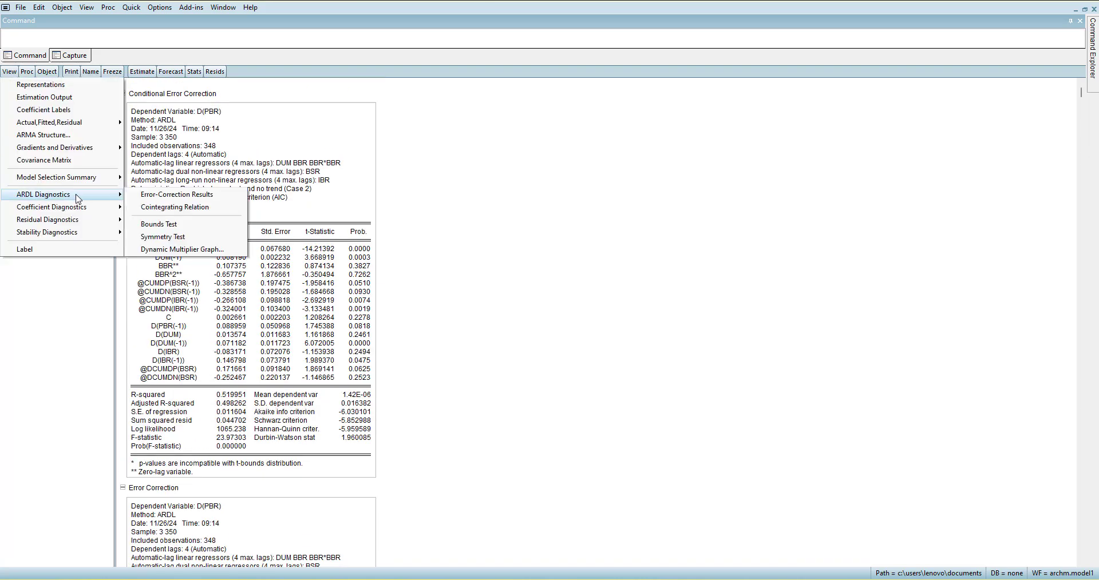
mouse_move(97, 213)
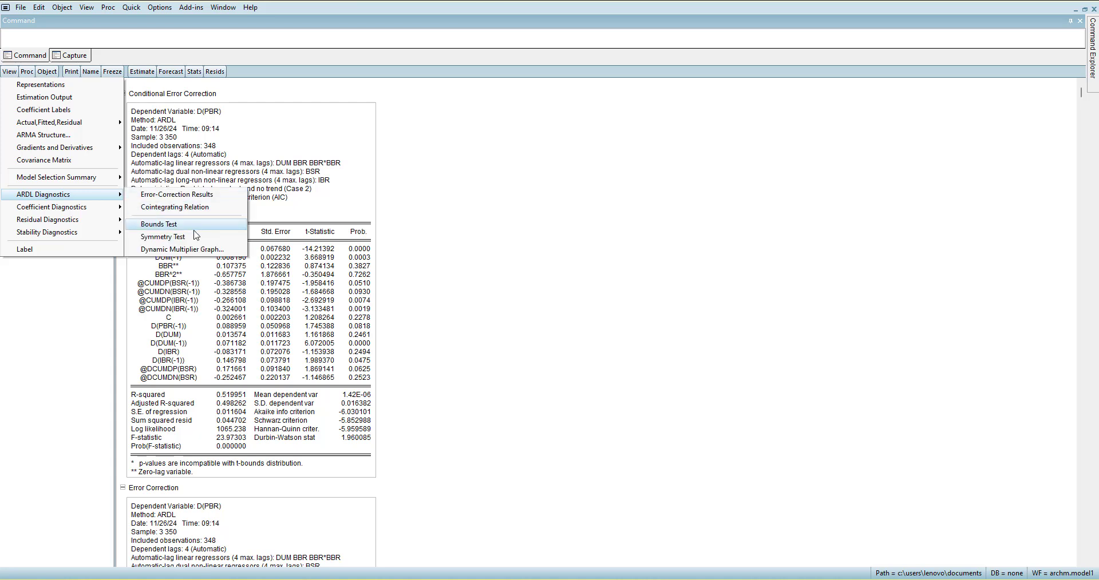
left_click(182, 249)
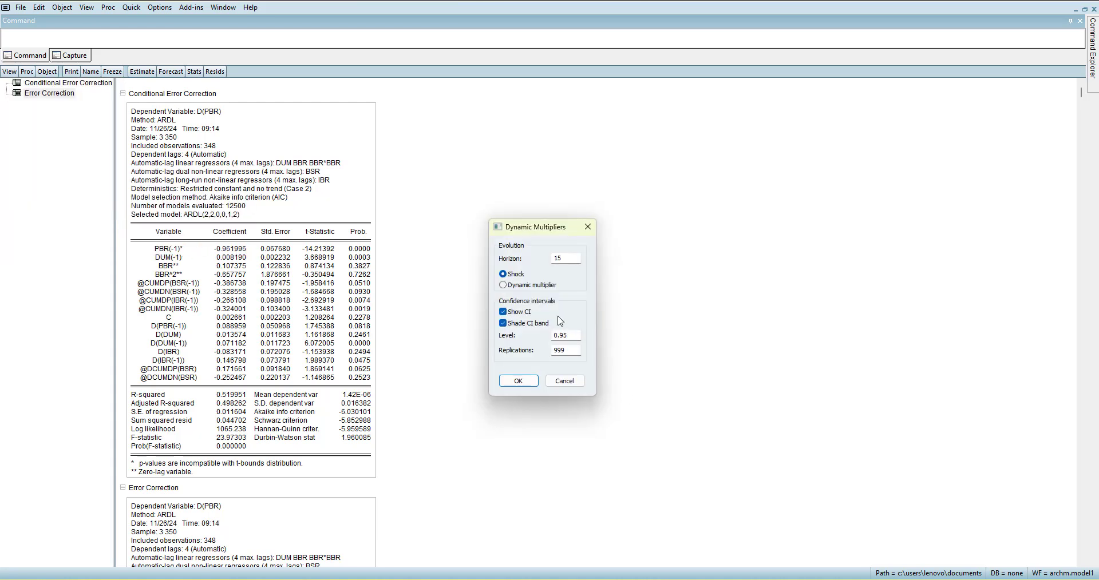
left_click(551, 285)
left_click(520, 380)
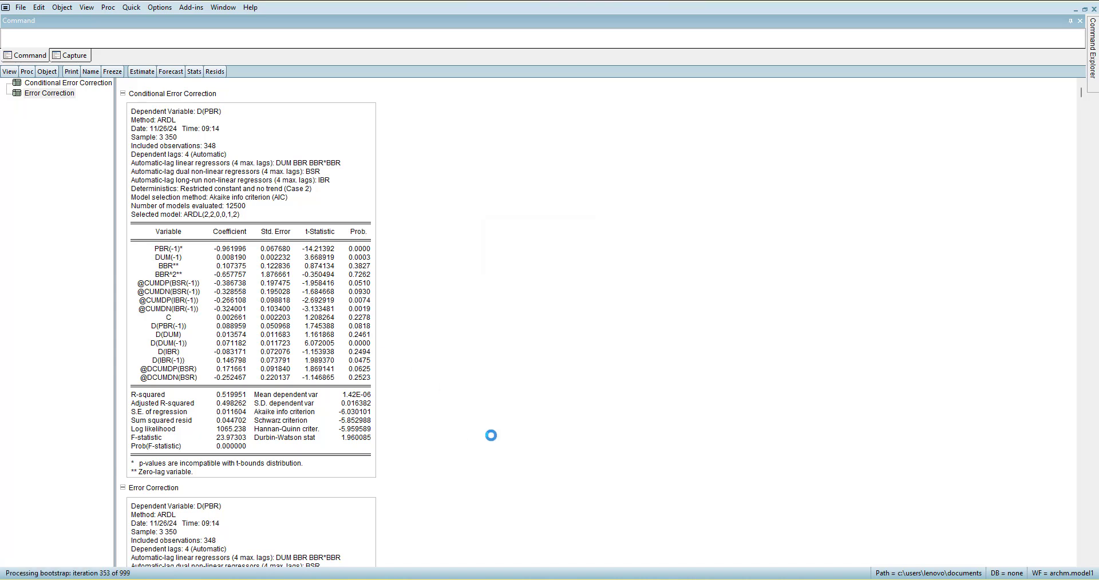
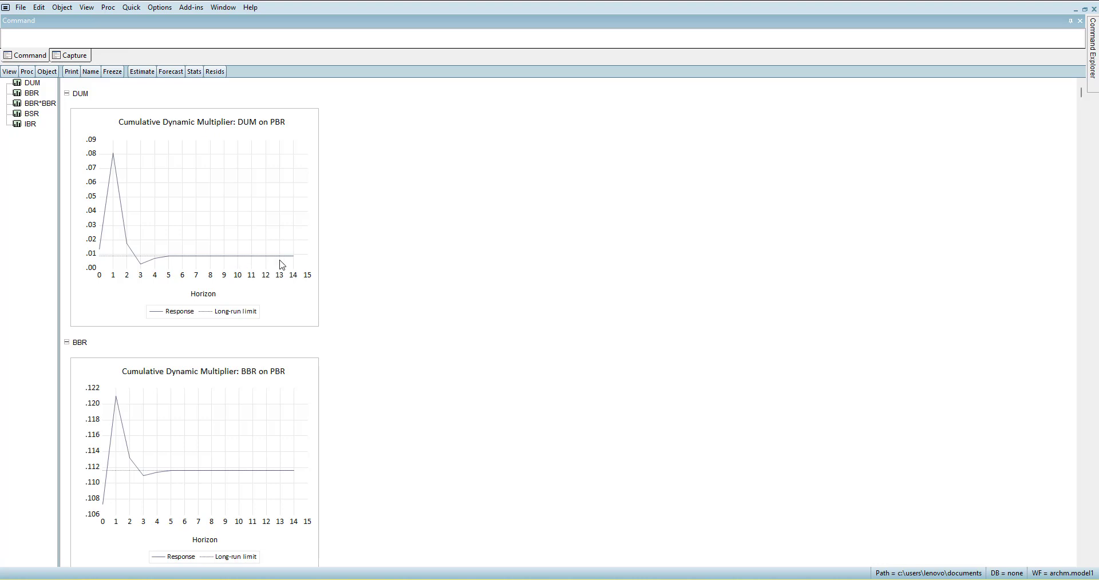
- Examine the cumulative dynamic multiplier graphs of DUM, BBR, BBR*BBR, BSR and IBR on PBR, and close the equation window
scroll(463, 426, "down", 1)
scroll(384, 452, "down", 2)
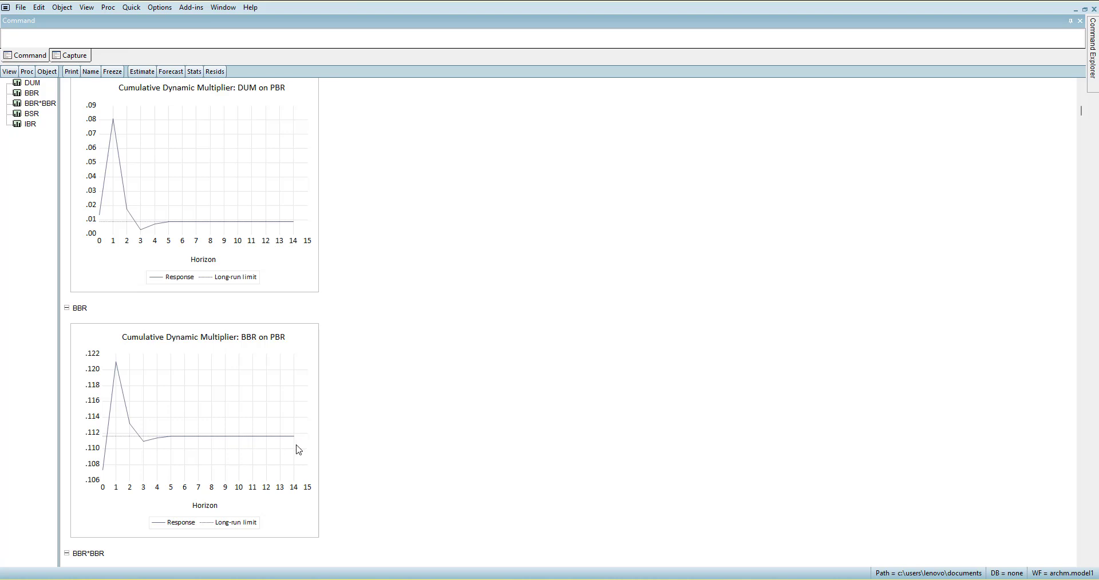
scroll(566, 457, "down", 4)
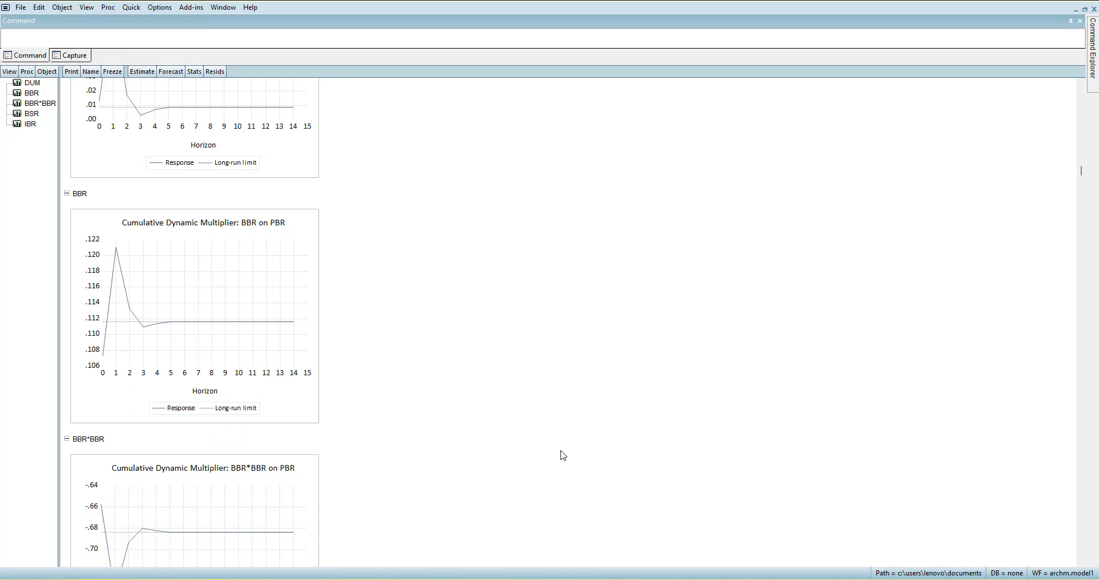
scroll(563, 456, "down", 3)
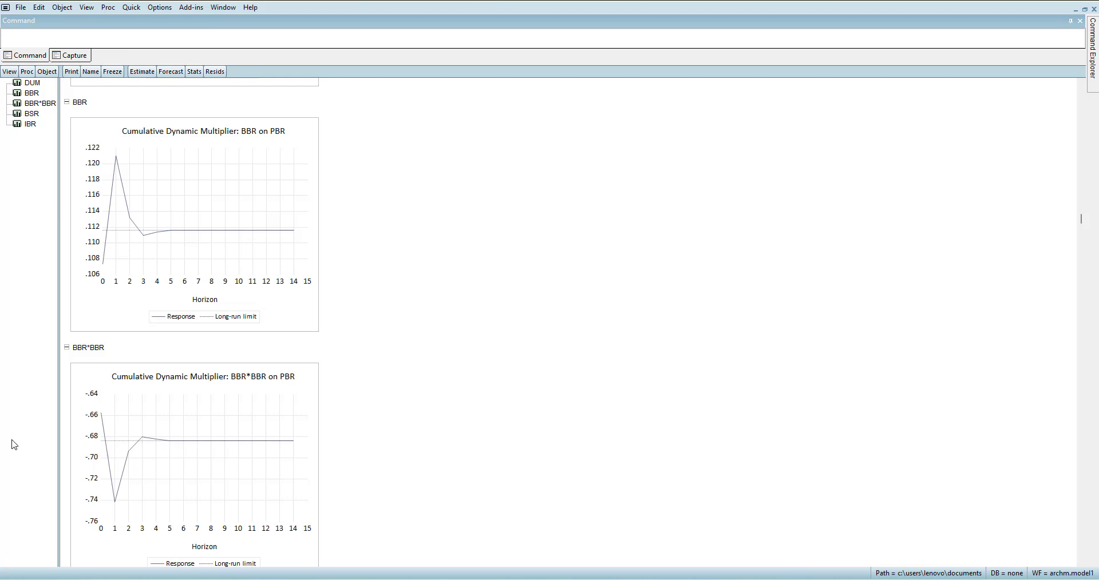
scroll(473, 465, "down", 3)
scroll(469, 468, "down", 3)
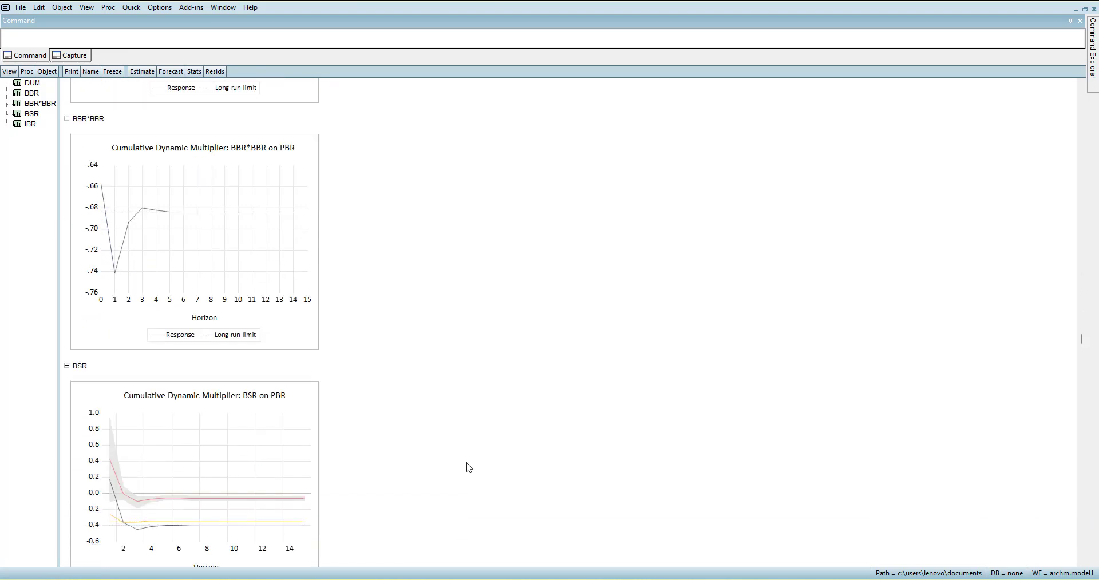
scroll(468, 468, "down", 2)
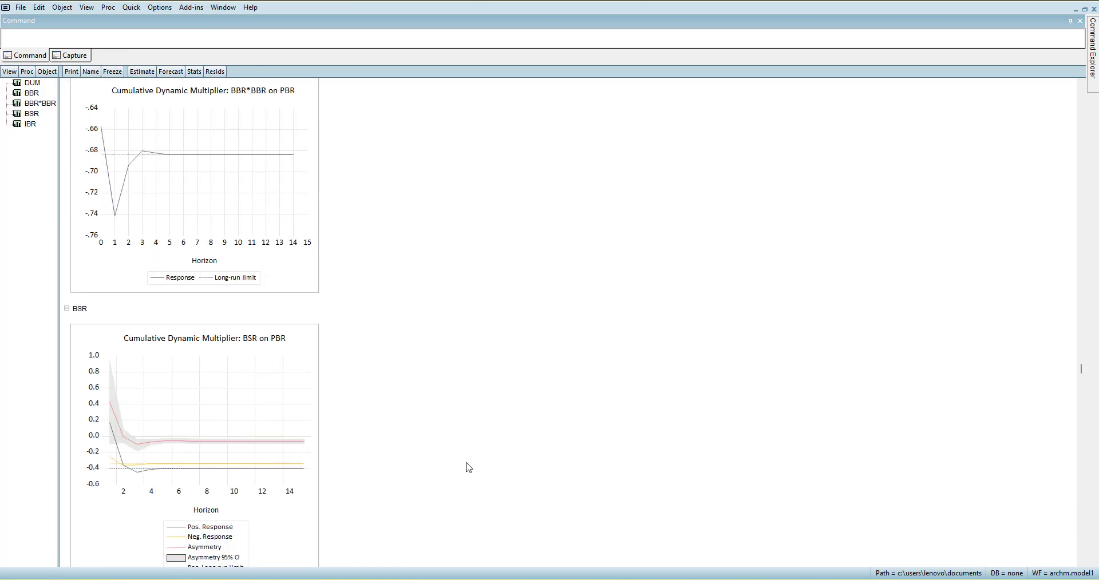
scroll(159, 440, "down", 1)
scroll(355, 489, "down", 1)
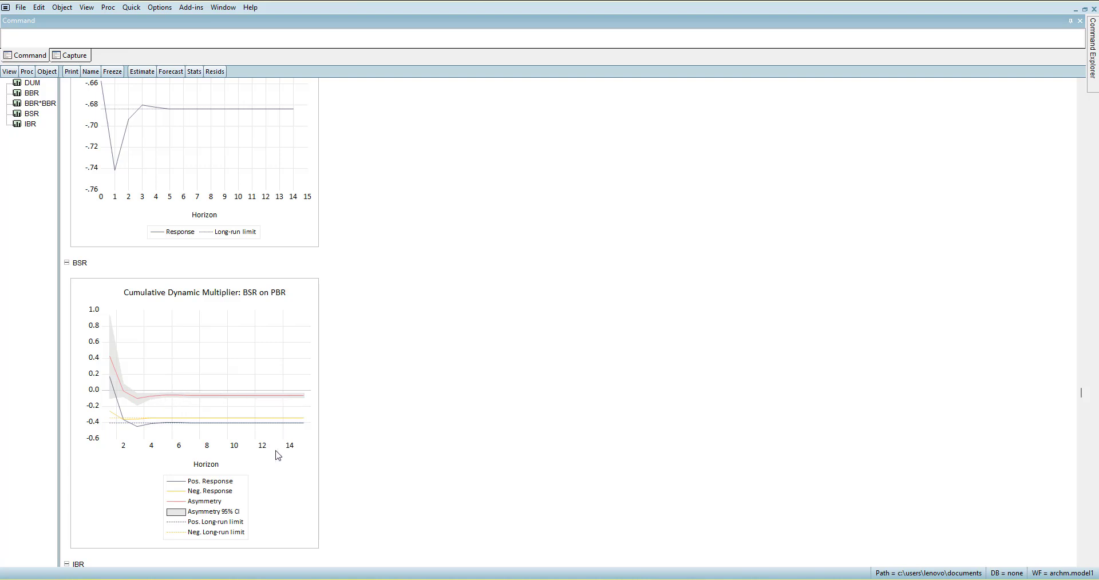
scroll(375, 427, "down", 10)
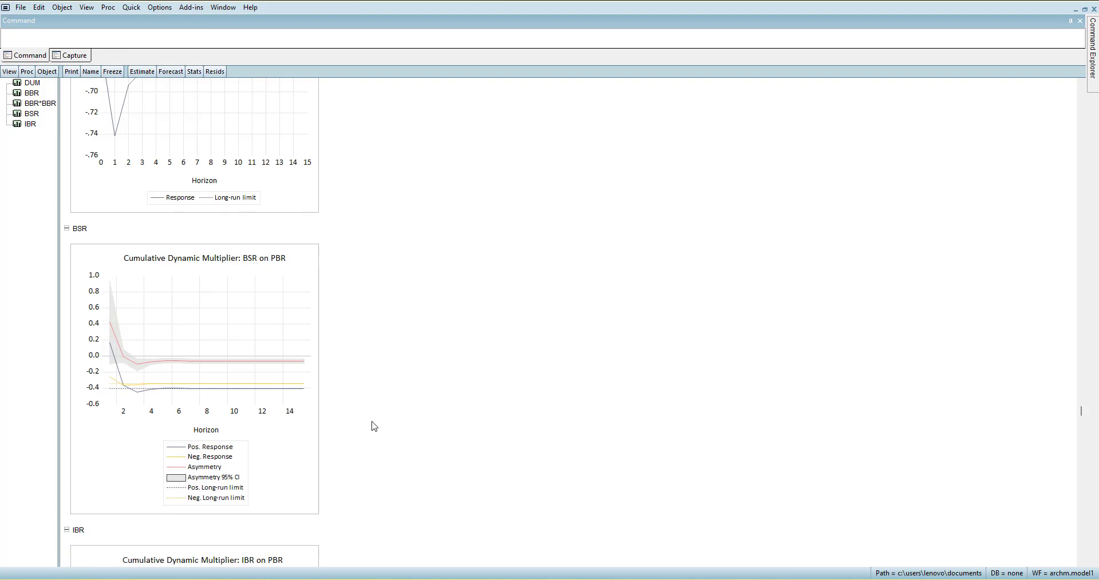
scroll(372, 425, "down", 2)
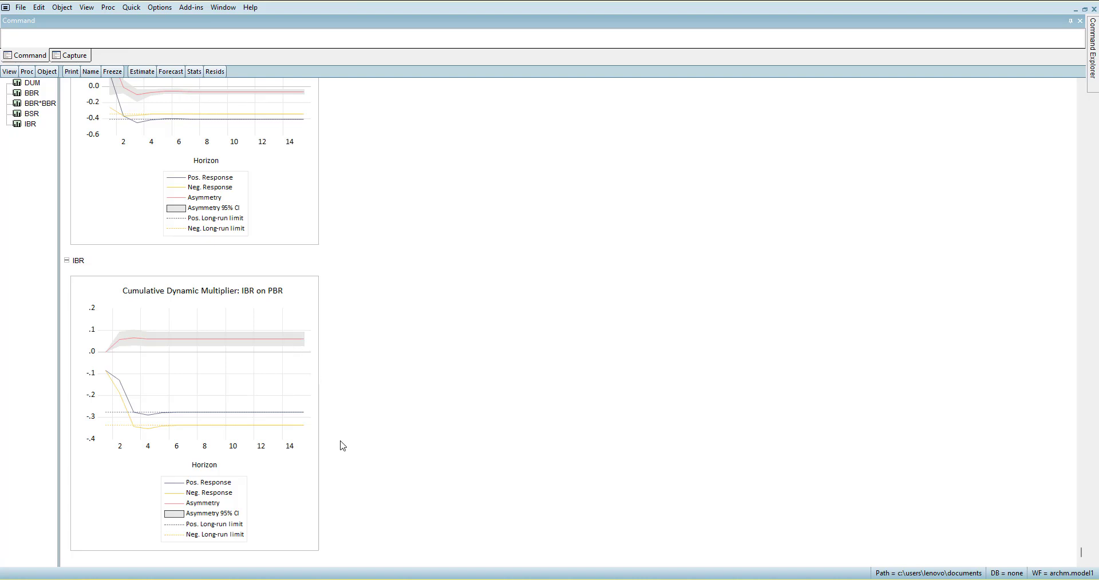
scroll(342, 446, "up", 10)
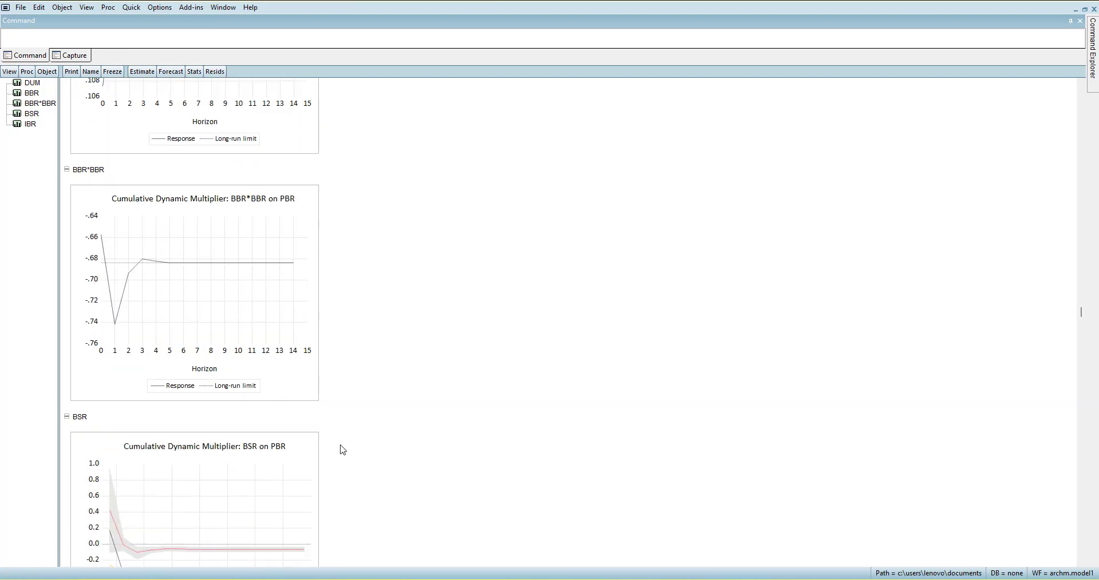
scroll(342, 450, "up", 8)
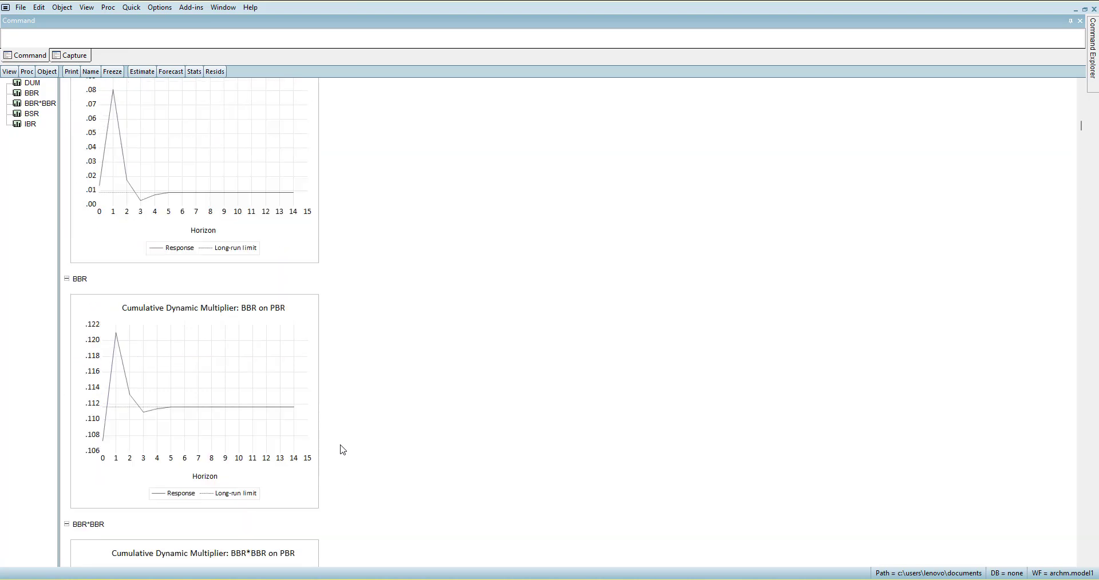
scroll(342, 449, "up", 2)
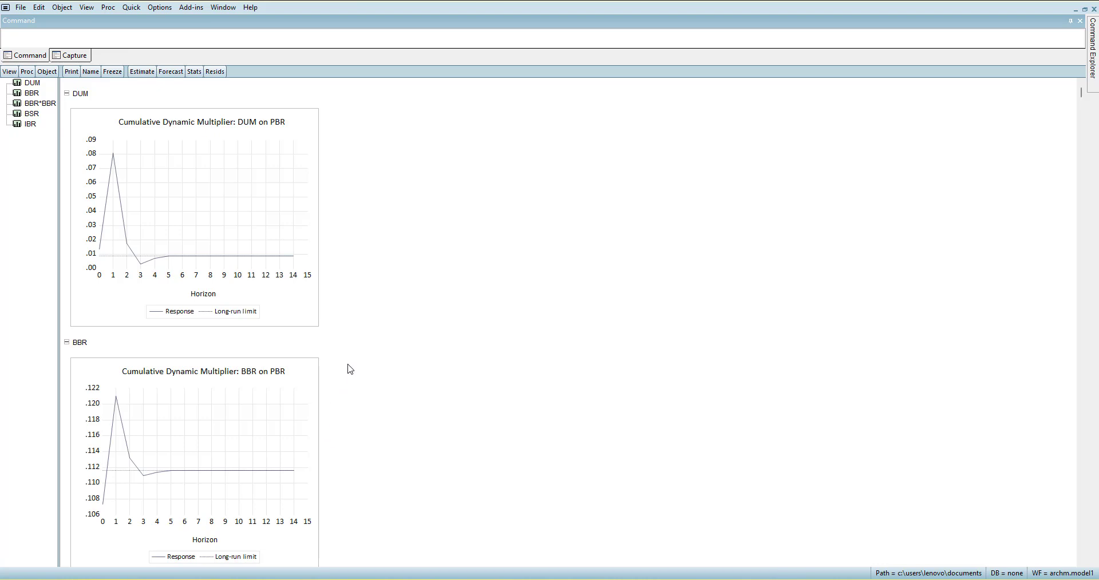
left_click(1093, 9)
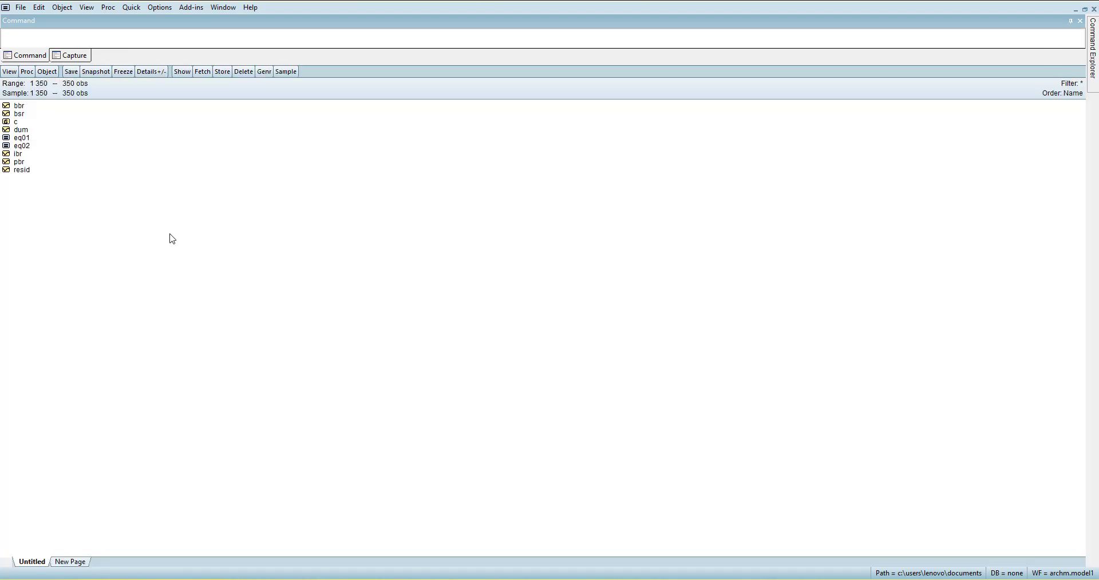